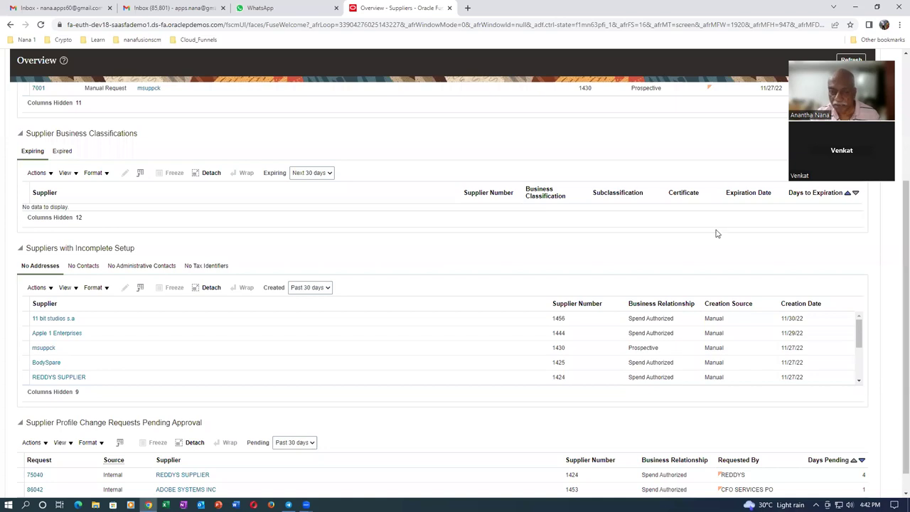
# - Open Manage Suppliers from the supplier Tasks panel
pyautogui.scroll(-1, 435, 251)
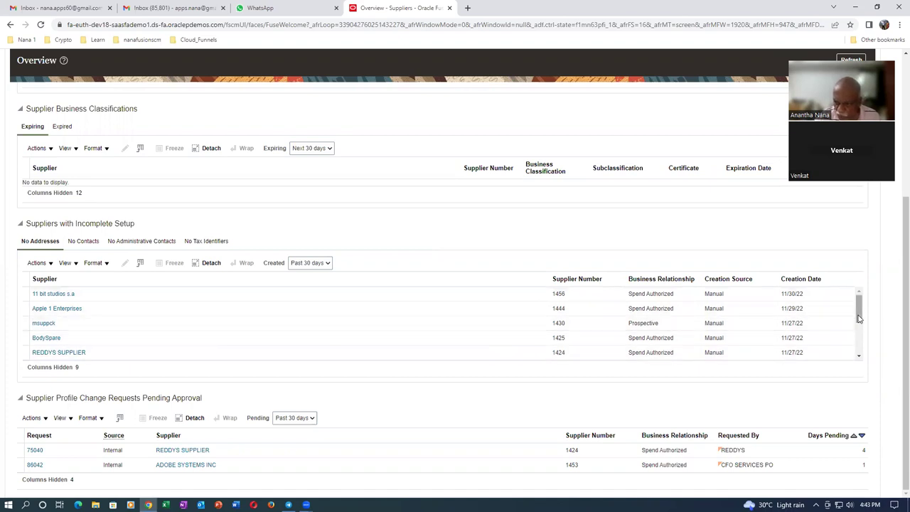
pyautogui.moveTo(859, 309); pyautogui.dragTo(860, 350)
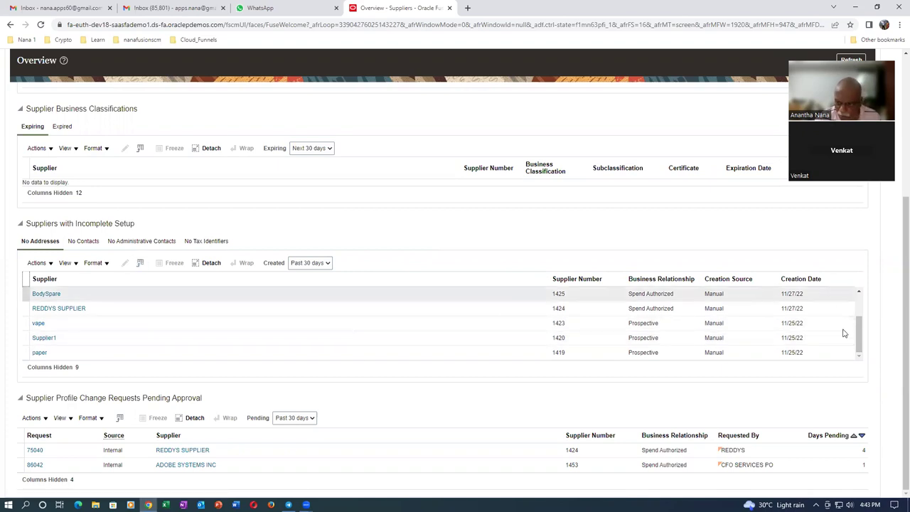
pyautogui.moveTo(859, 349); pyautogui.dragTo(861, 321)
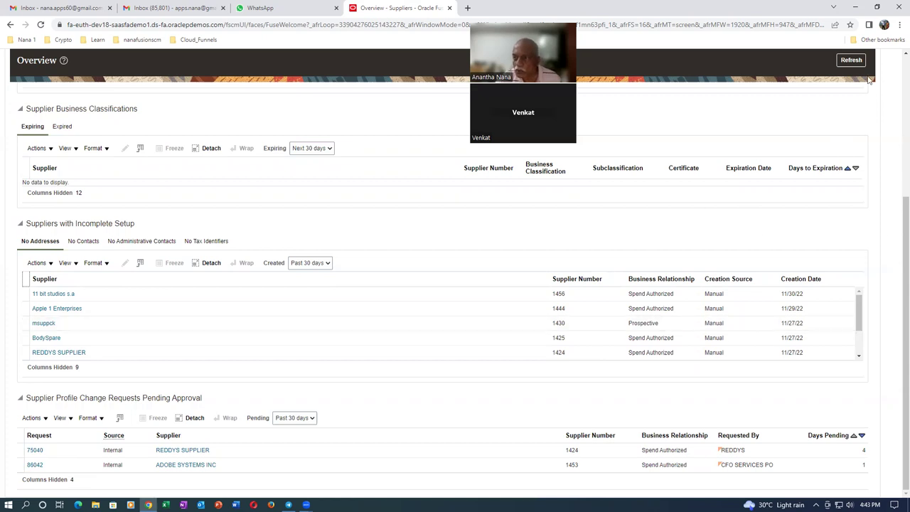
pyautogui.scroll(2, 830, 146)
pyautogui.scroll(1, 835, 148)
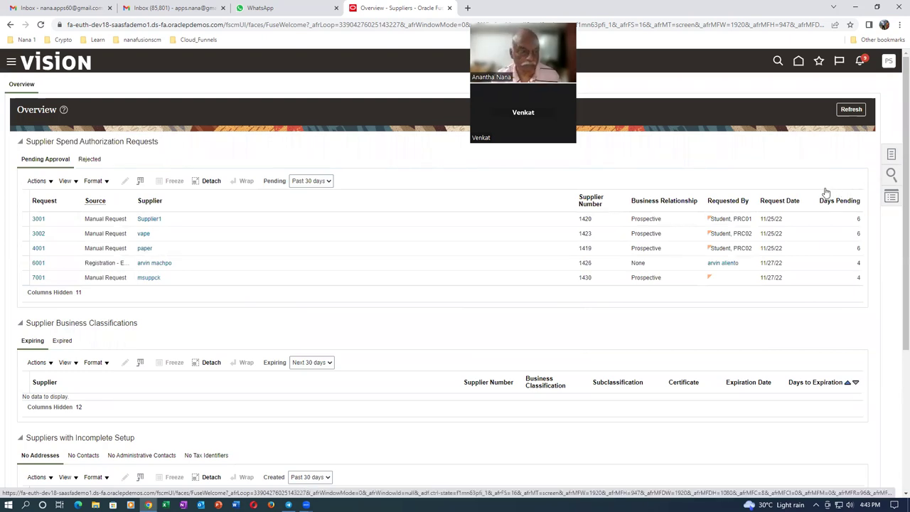
pyautogui.scroll(-2, 62, 333)
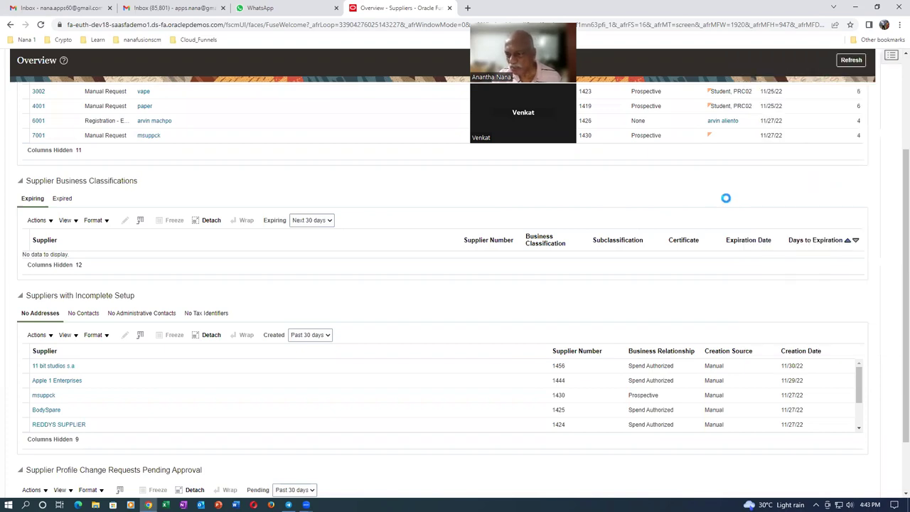
pyautogui.scroll(2, 854, 194)
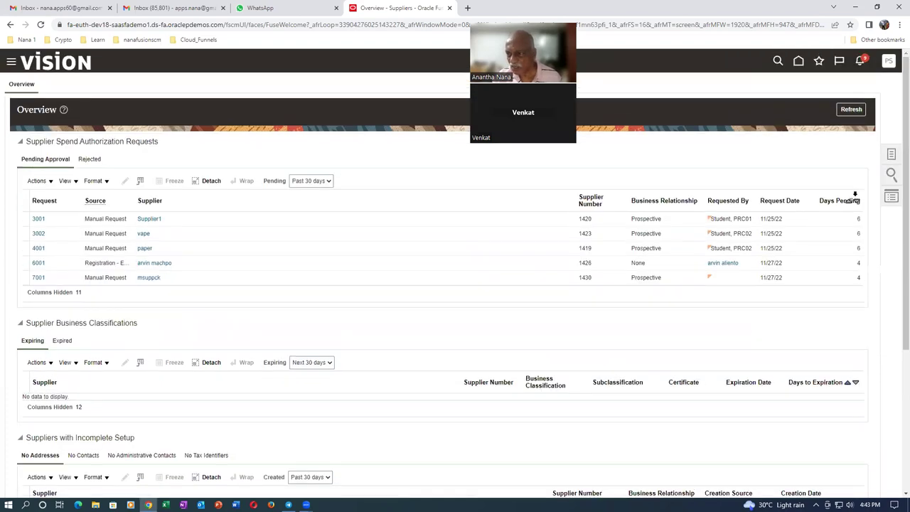
pyautogui.click(892, 157)
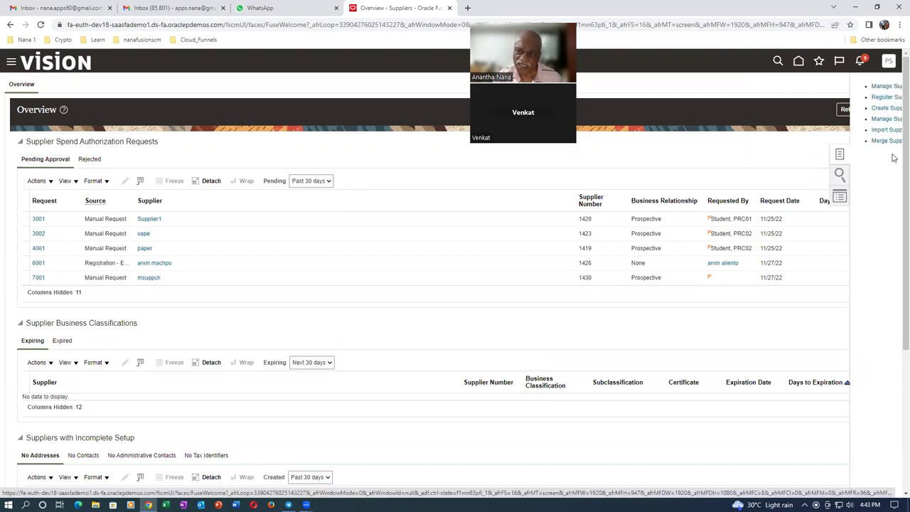
pyautogui.click(782, 86)
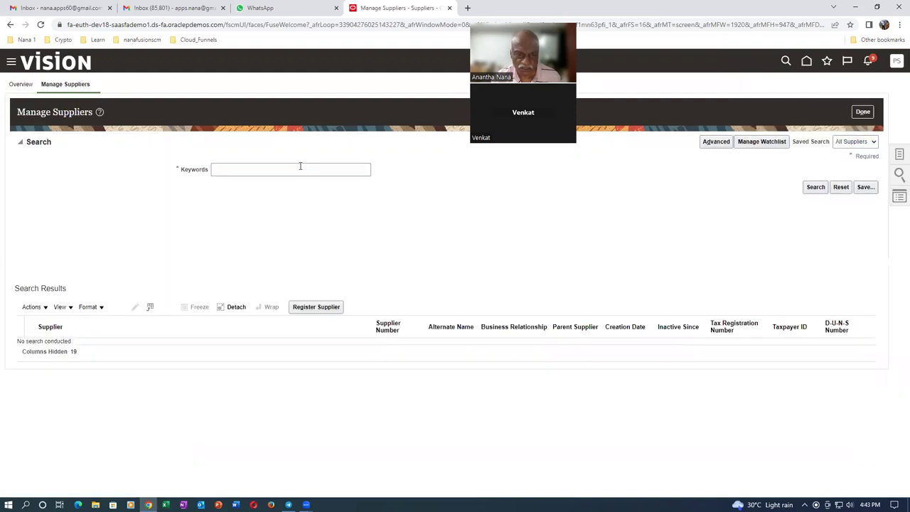
# - Search suppliers with keyword z01 and view the details of z01_ABC
pyautogui.click(282, 169)
pyautogui.write('z01')
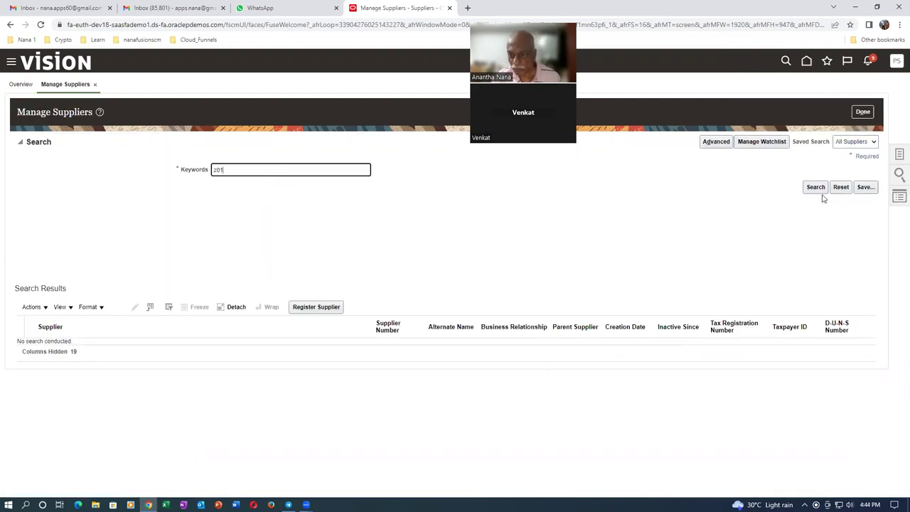
pyautogui.click(815, 187)
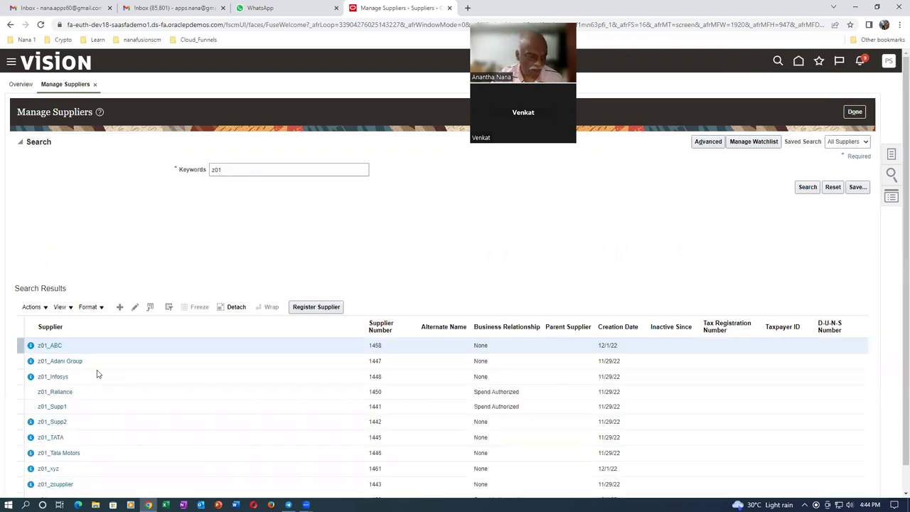
pyautogui.scroll(-1, 112, 368)
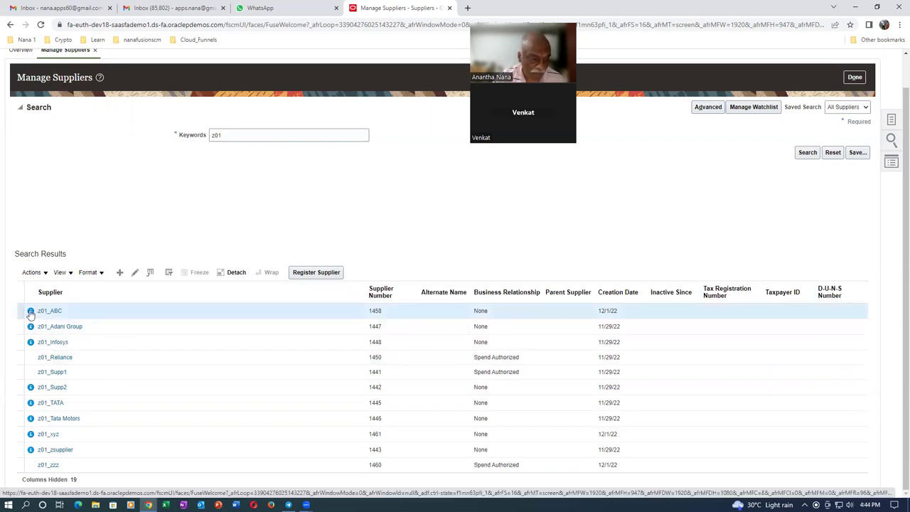
pyautogui.click(31, 312)
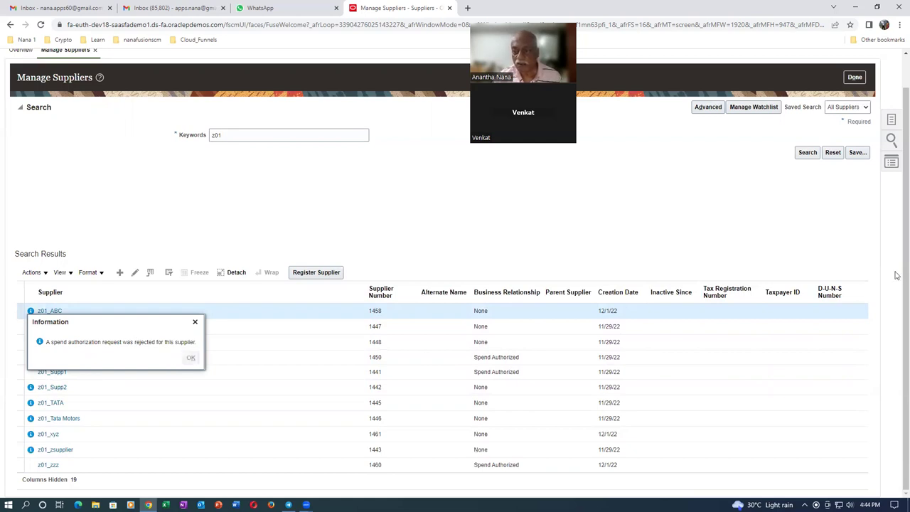
# - Duplicate the supplier tab and open Setup and Maintenance with its Tasks panel in the copy
pyautogui.rightClick(398, 8)
pyautogui.click(410, 71)
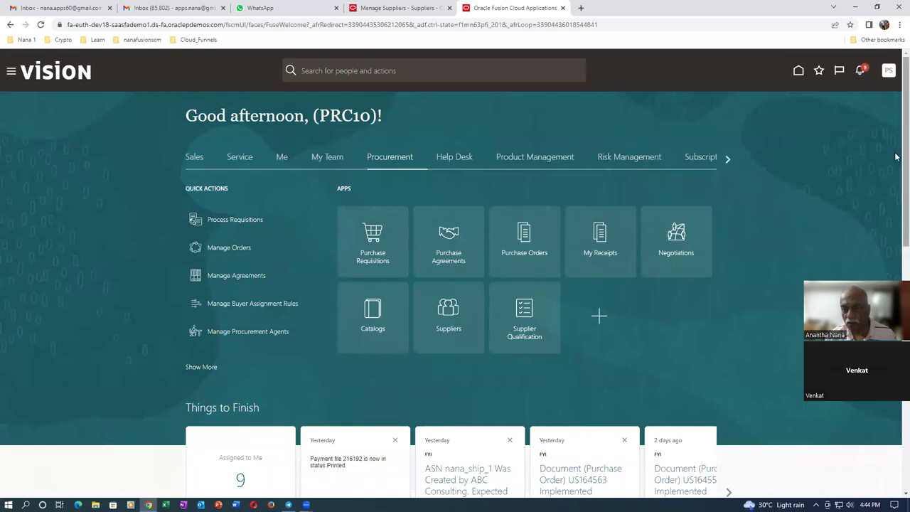
pyautogui.click(889, 71)
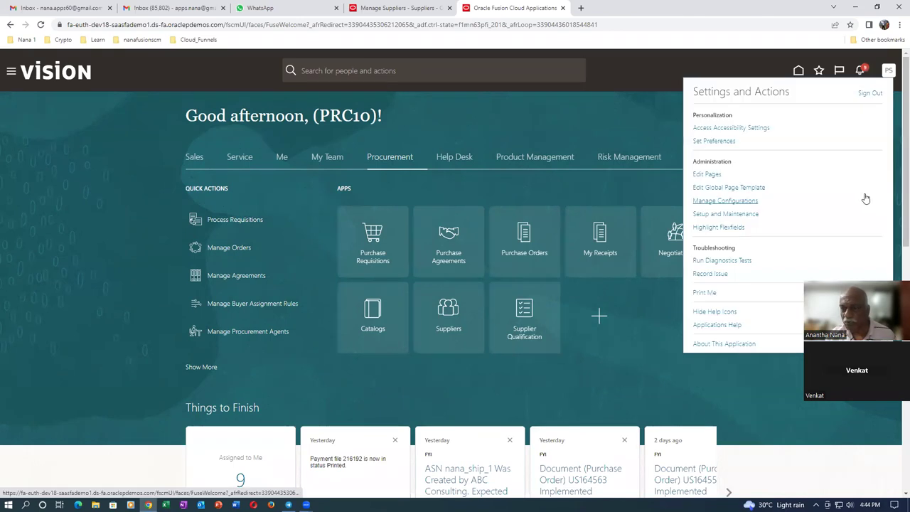
pyautogui.click(752, 214)
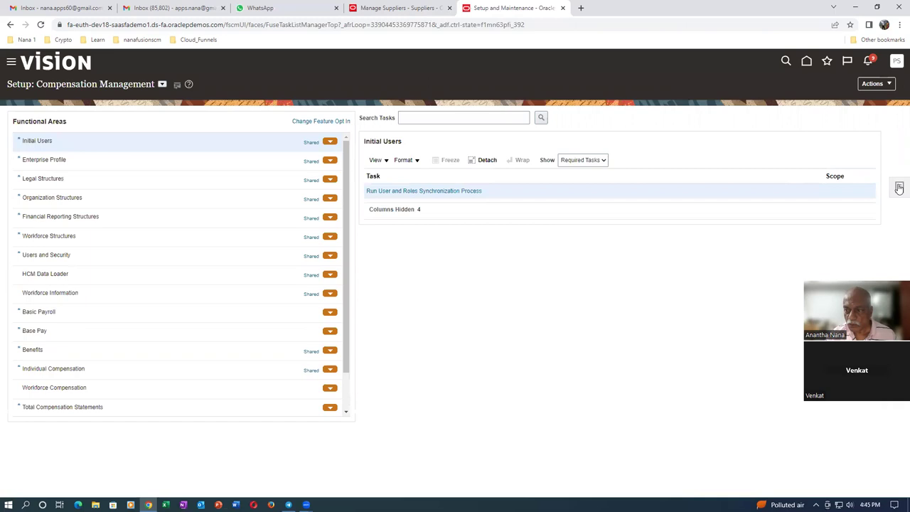
pyautogui.click(899, 188)
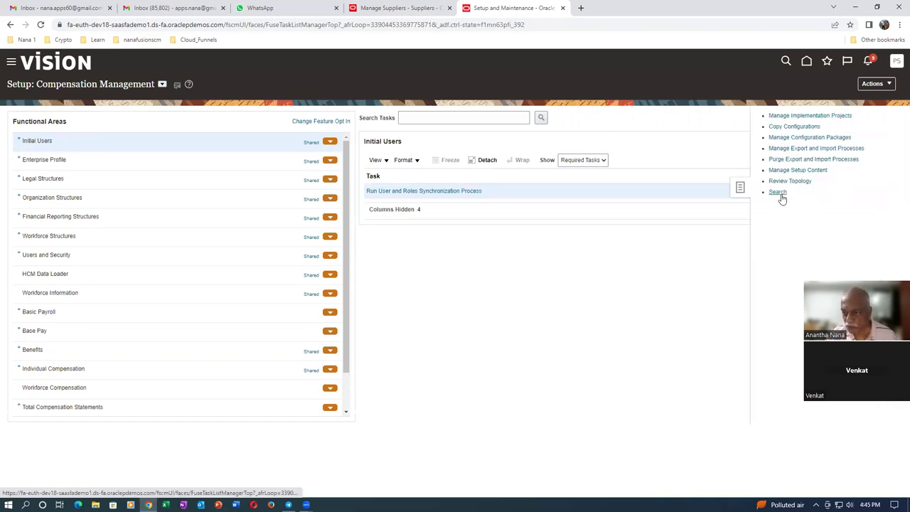
# - Search the setup tasks for man%sup%app%
pyautogui.click(296, 116)
pyautogui.write('man%')
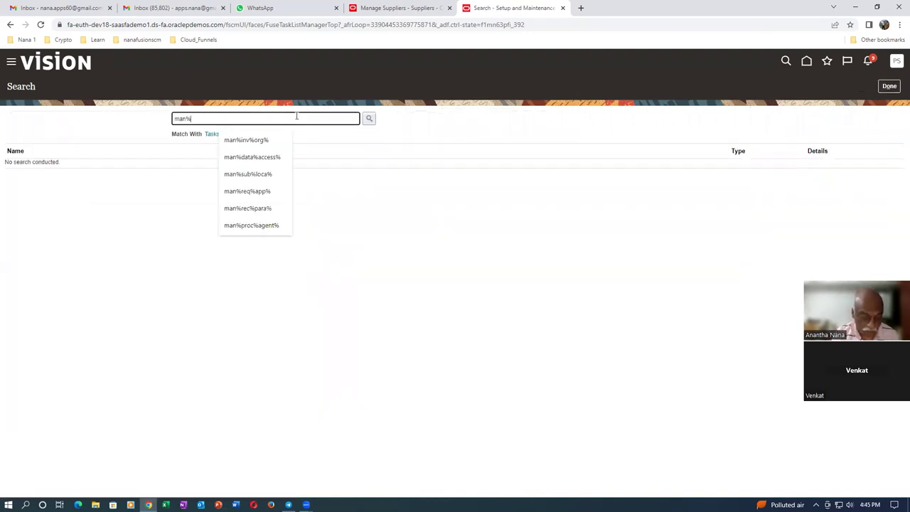
pyautogui.write('sup%app%')
pyautogui.press('Return')
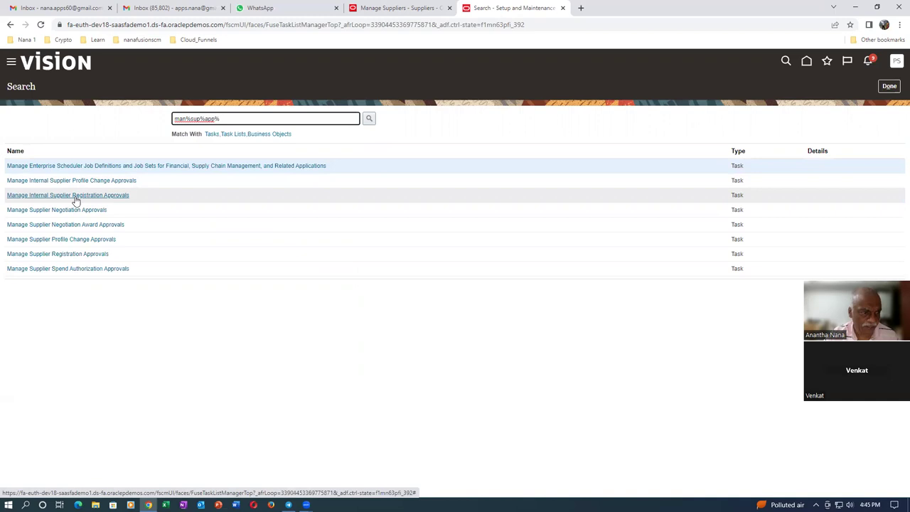
# - Review the Supplier Approval1 rule for internal supplier registration approvals without saving changes
pyautogui.click(76, 196)
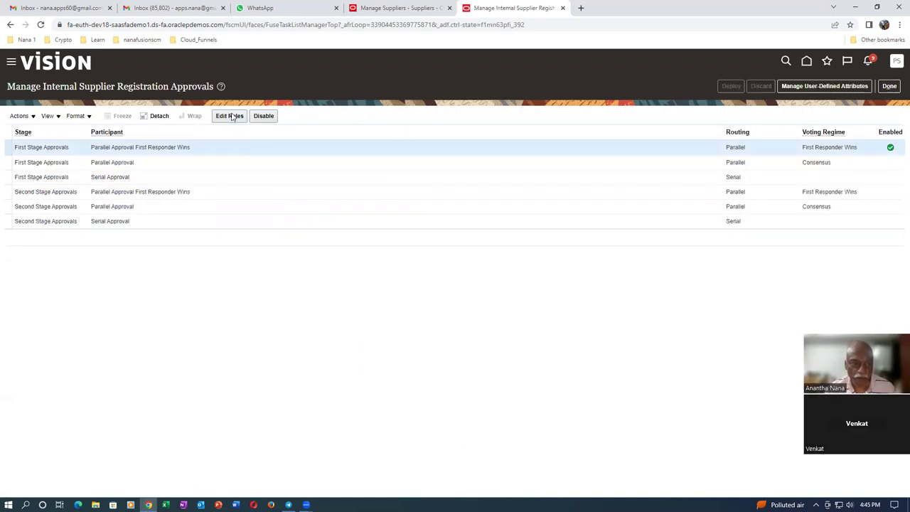
pyautogui.click(229, 116)
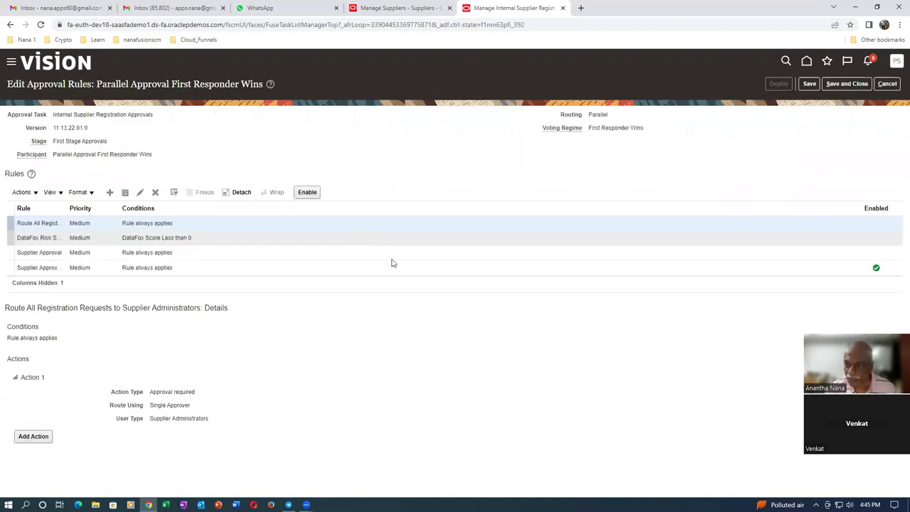
pyautogui.click(541, 268)
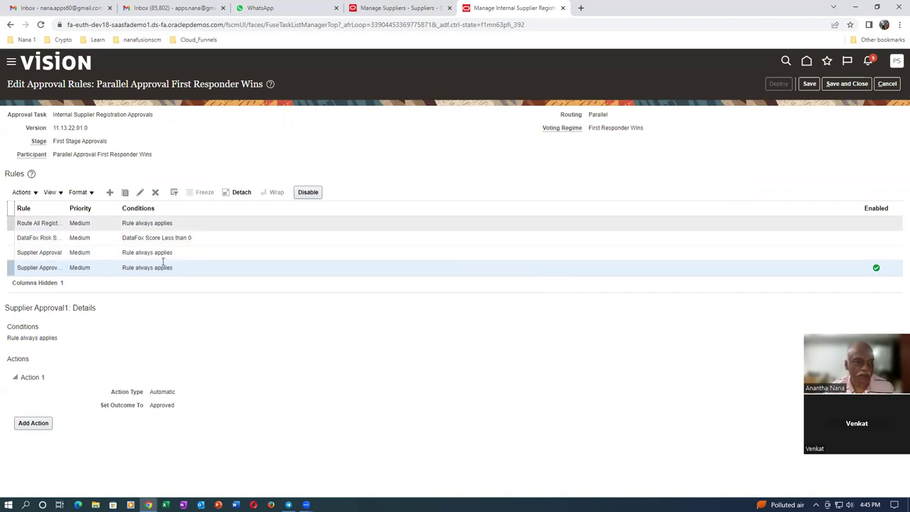
pyautogui.click(896, 84)
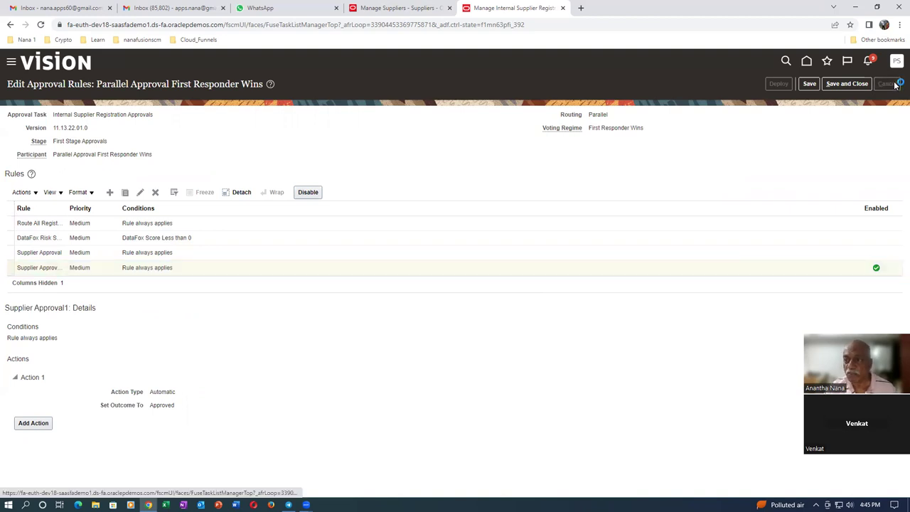
pyautogui.click(891, 85)
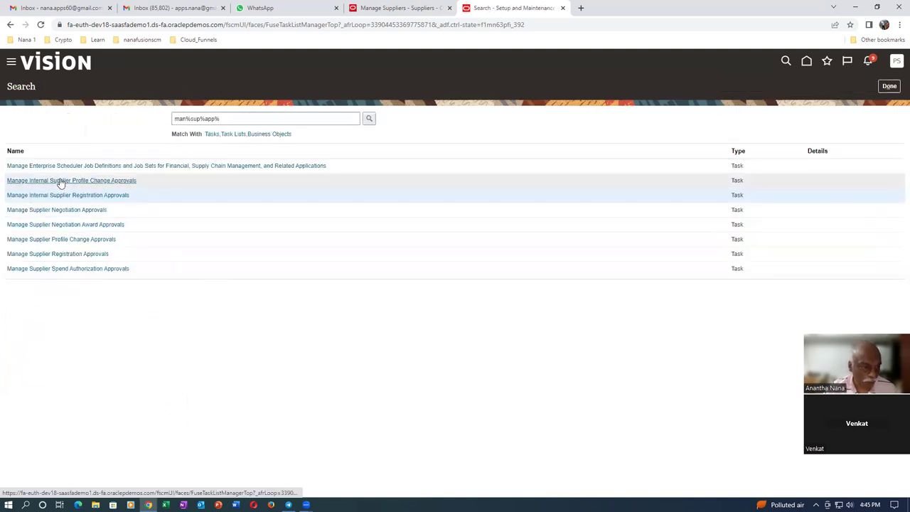
# - Check the AUTO rule for internal supplier profile change approvals, then return to the suppliers tab
pyautogui.click(62, 181)
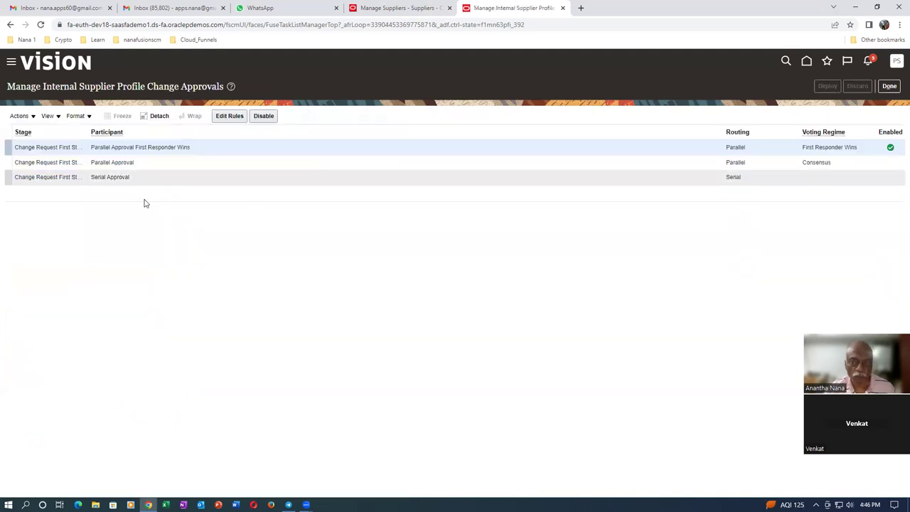
pyautogui.click(229, 117)
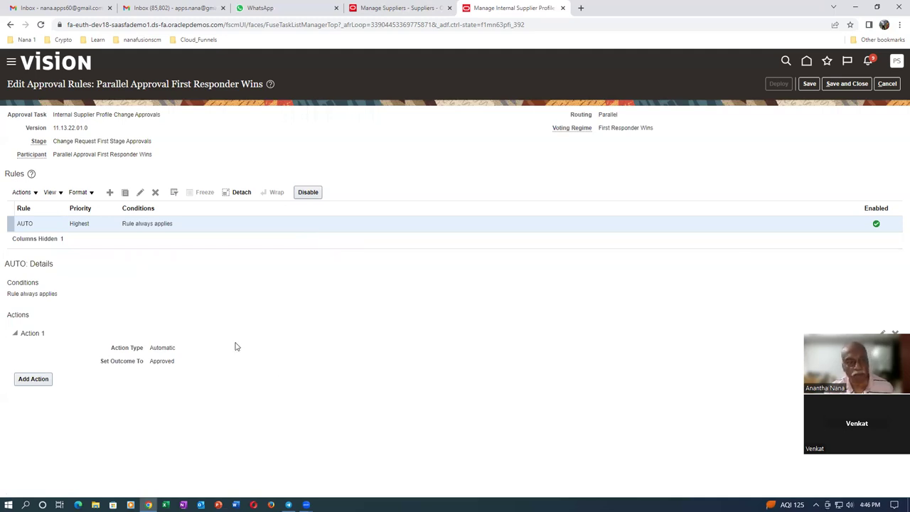
pyautogui.click(886, 85)
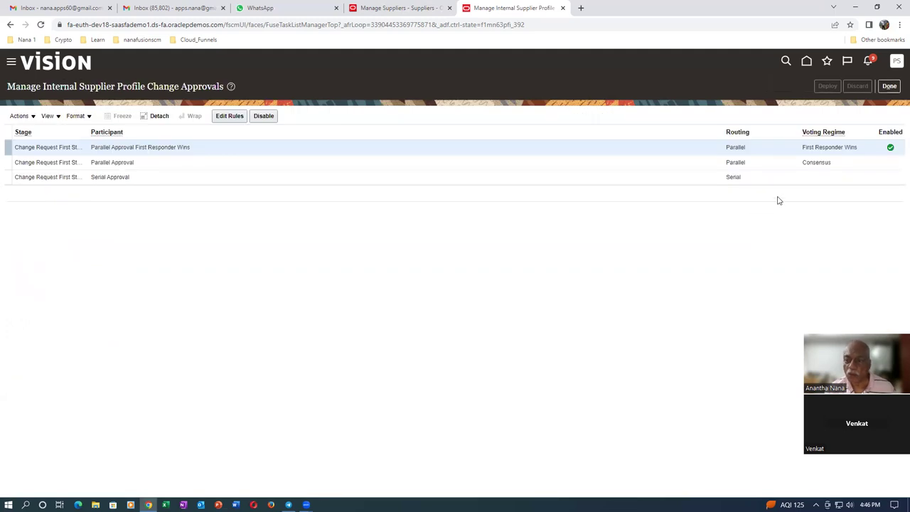
pyautogui.click(383, 9)
pyautogui.scroll(1, 437, 228)
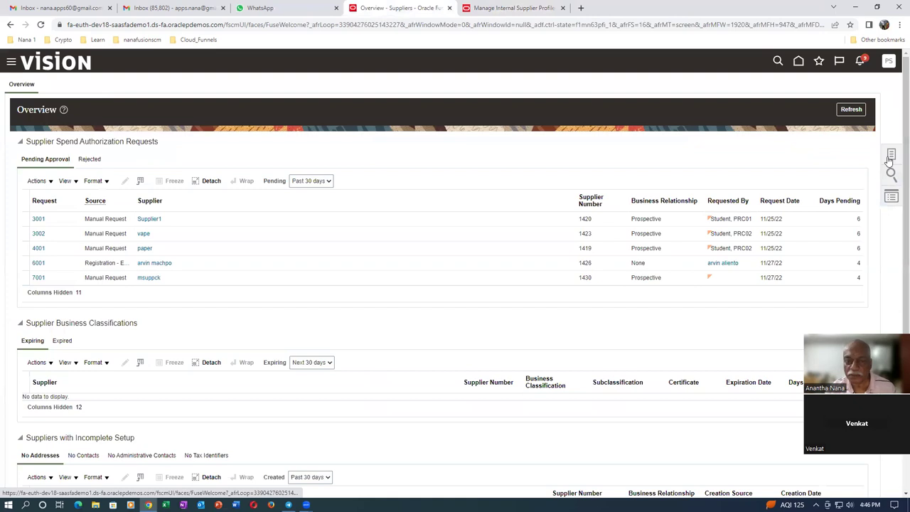
# - Create supplier a01_sup_1 with Spend Authorized relationship and Corporation tax organization type
pyautogui.click(890, 157)
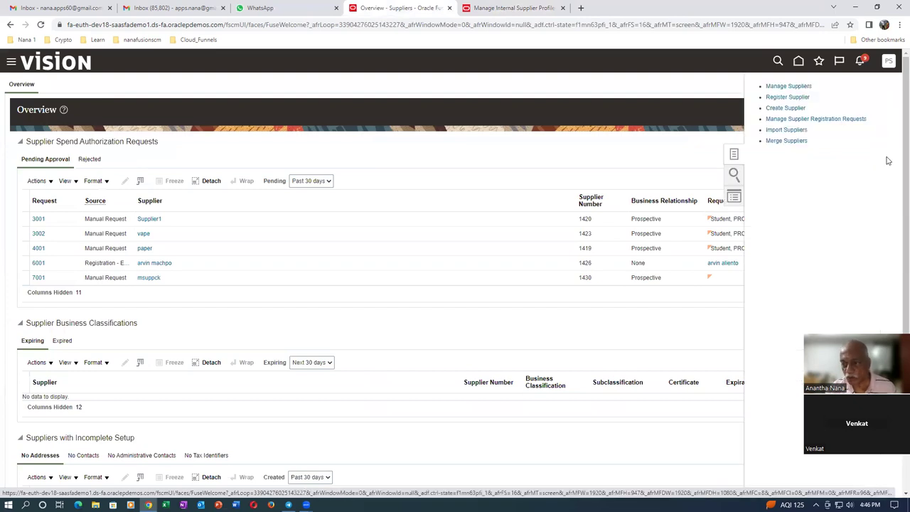
pyautogui.click(774, 108)
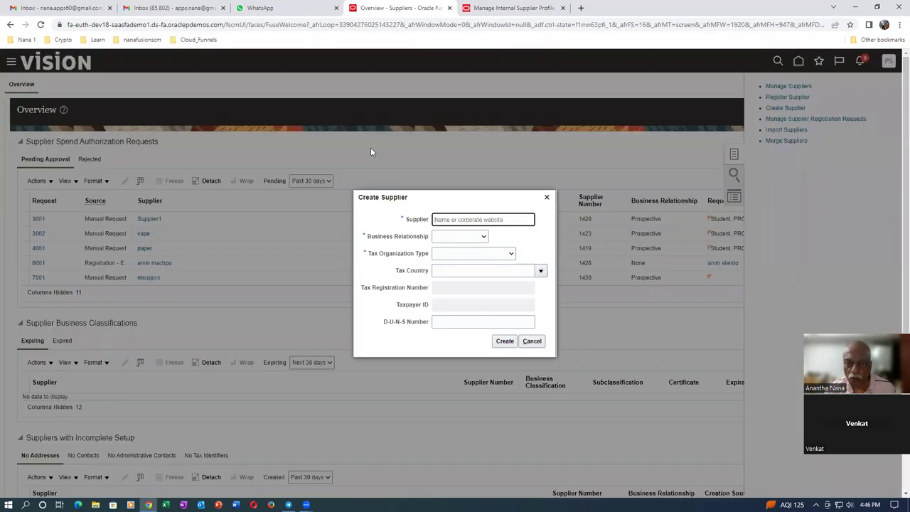
pyautogui.write('a01_sup_1')
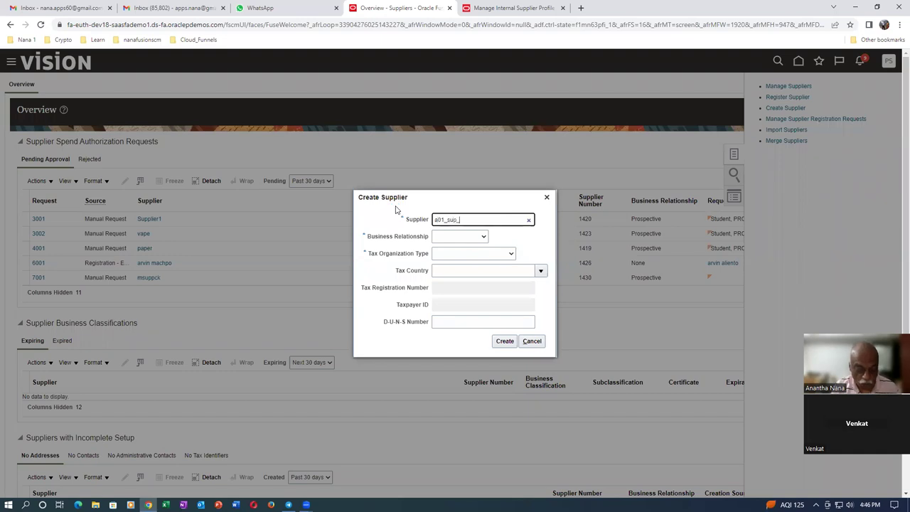
pyautogui.click(460, 238)
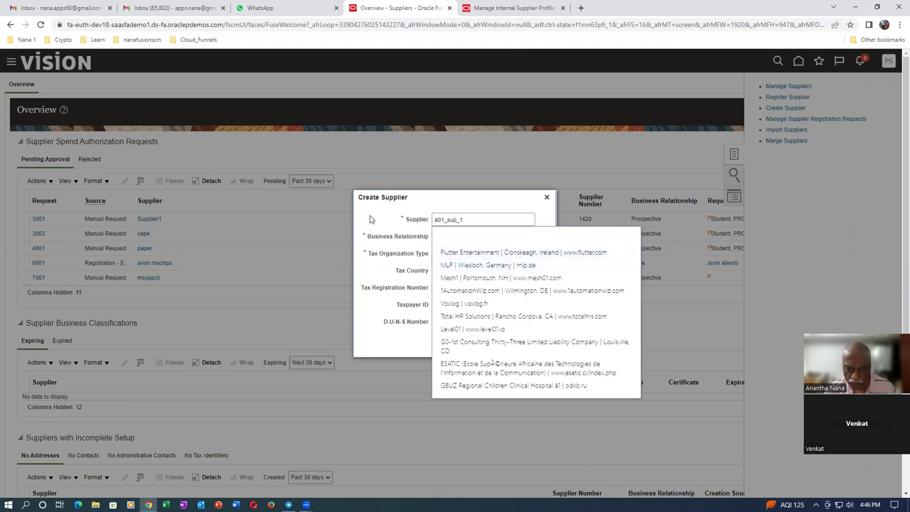
pyautogui.click(459, 238)
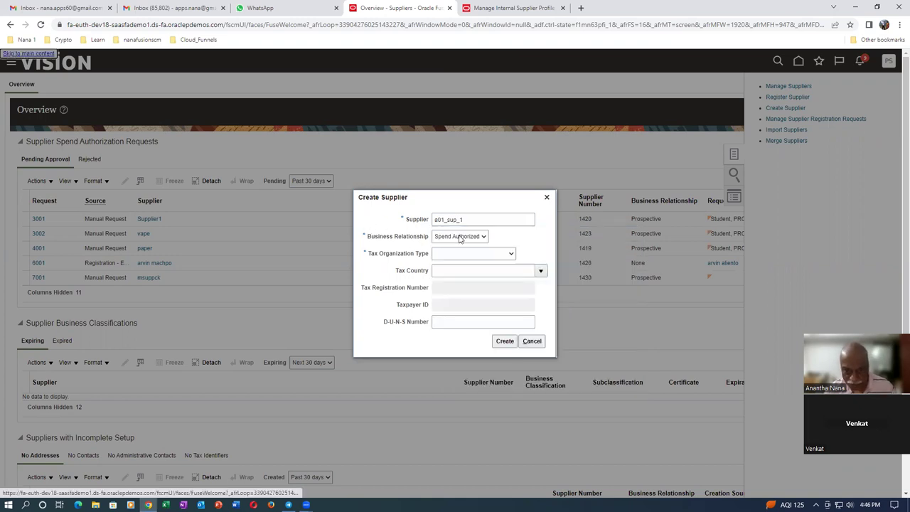
pyautogui.click(452, 254)
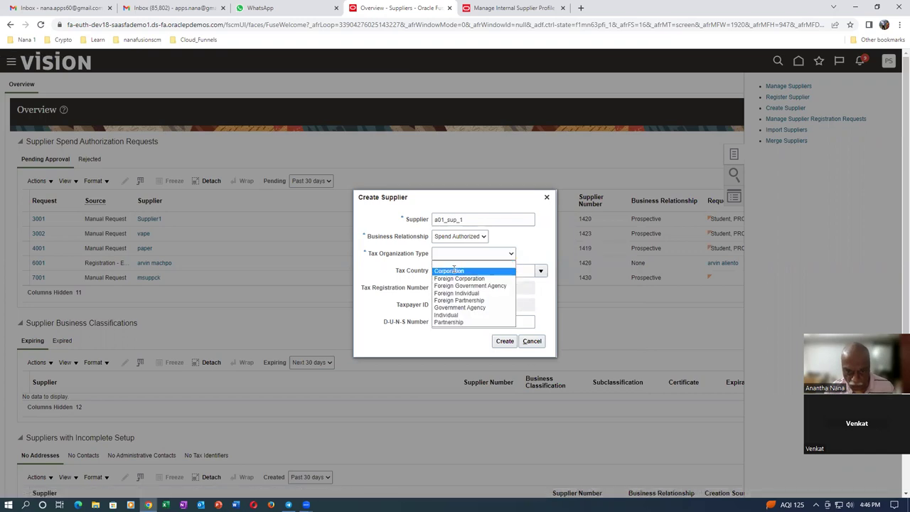
pyautogui.click(451, 271)
pyautogui.click(505, 342)
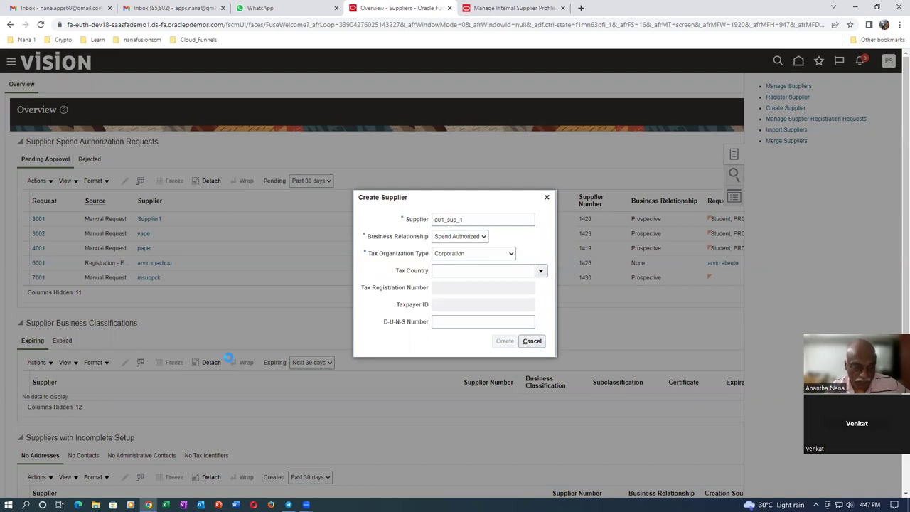
# - Set Bankgiro as supplier a01_sup_1's default payment method
pyautogui.scroll(-1, 245, 306)
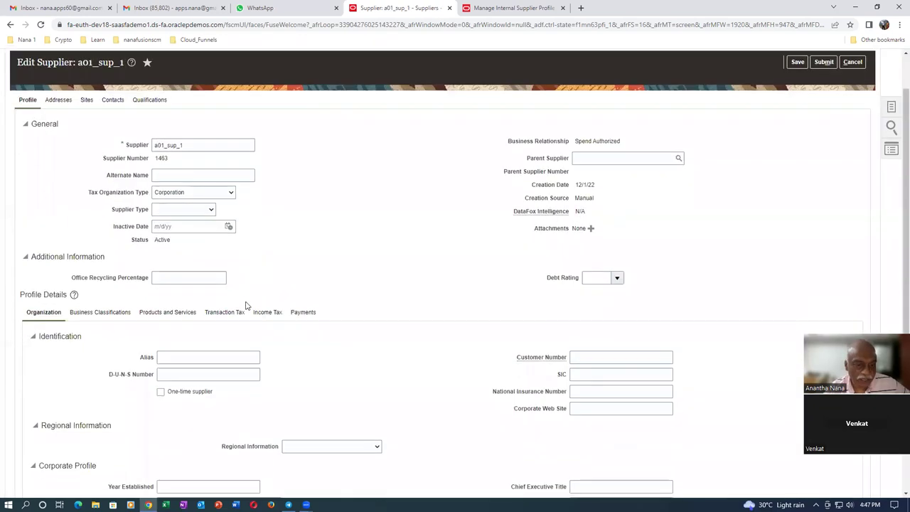
pyautogui.click(304, 312)
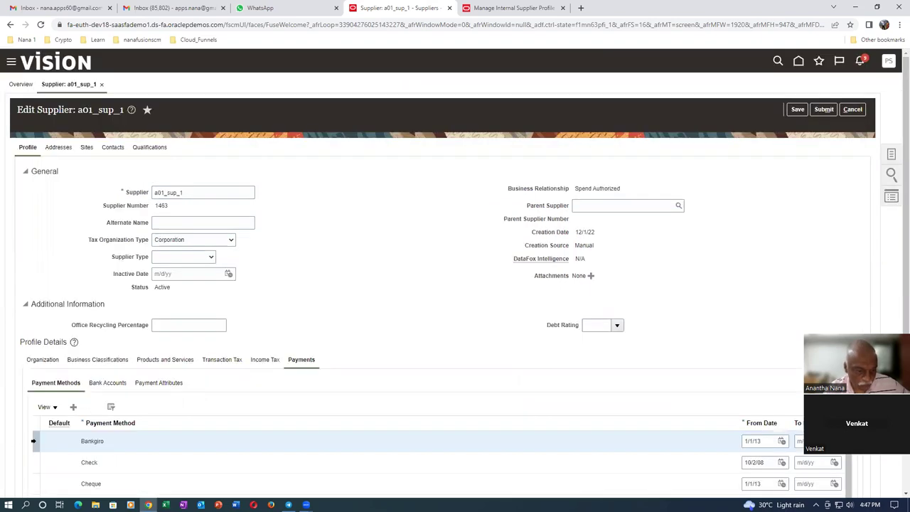
pyautogui.click(85, 440)
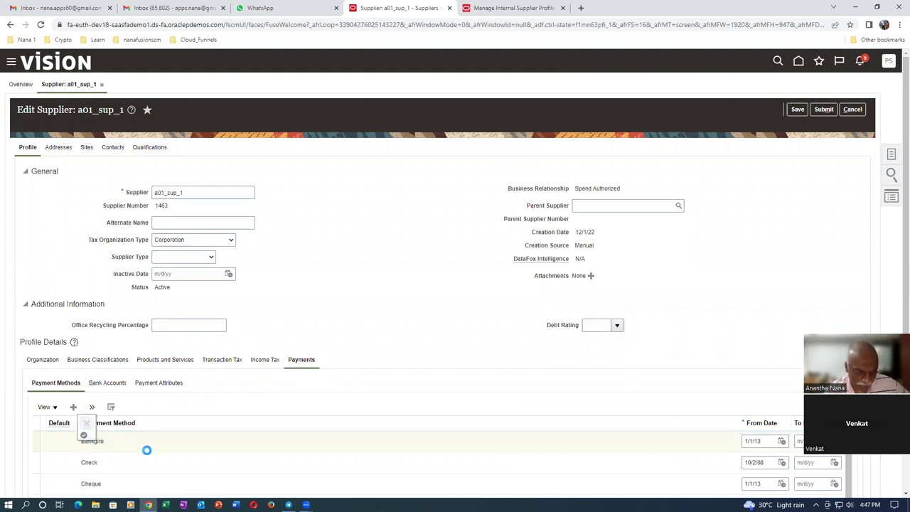
pyautogui.click(804, 110)
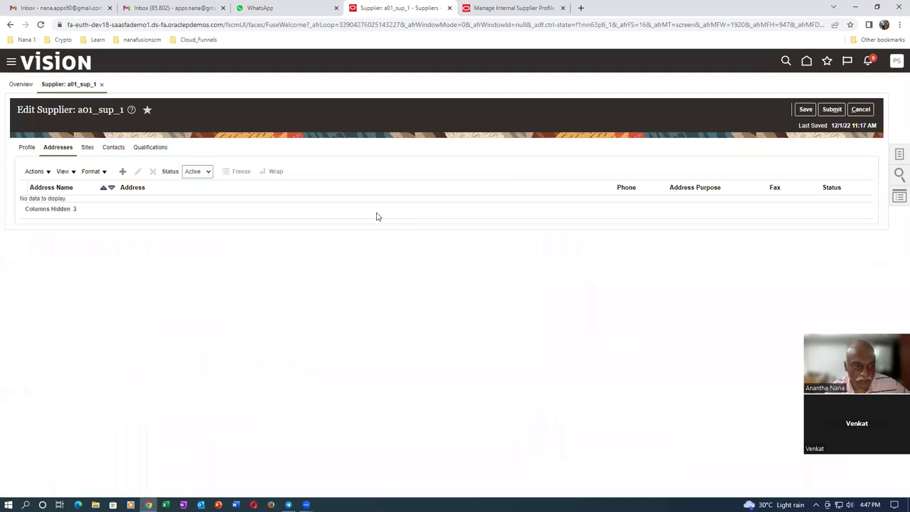
# - Start a new supplier address named a01_addr_name_1
pyautogui.click(122, 171)
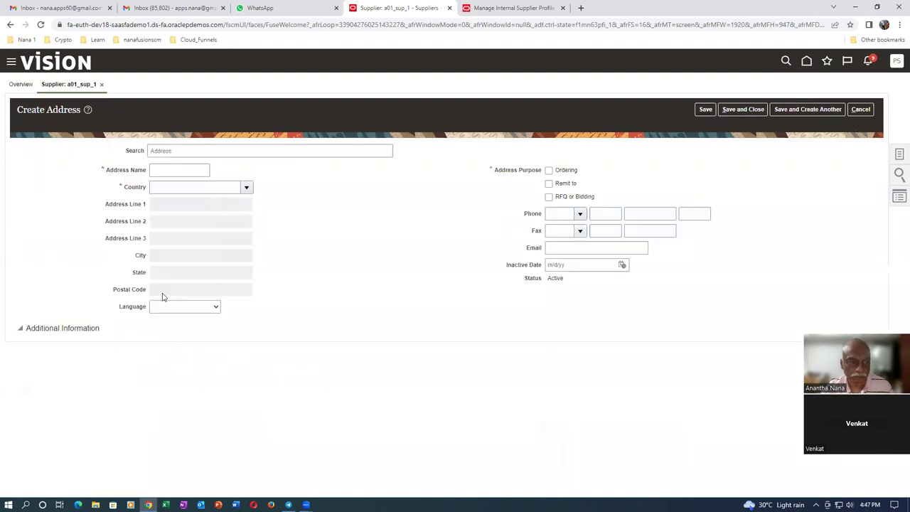
pyautogui.click(173, 151)
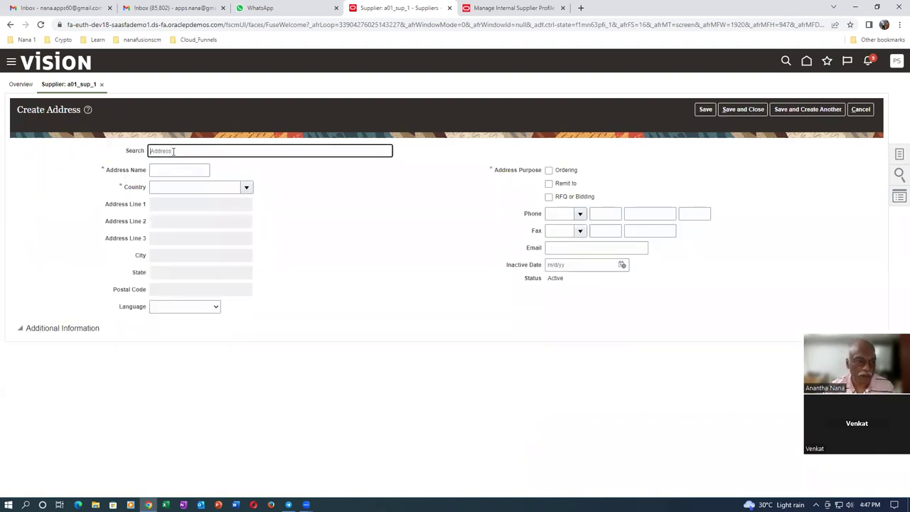
pyautogui.click(173, 168)
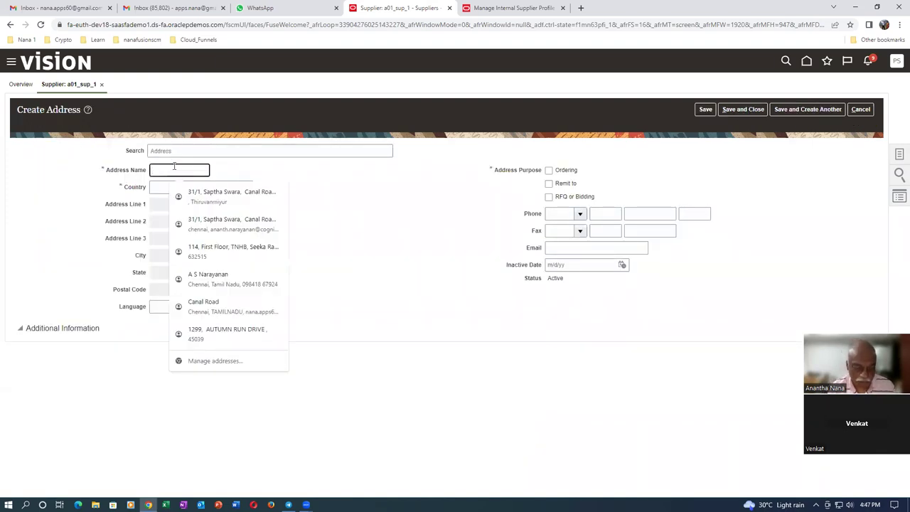
pyautogui.write('a01_addr_name_1')
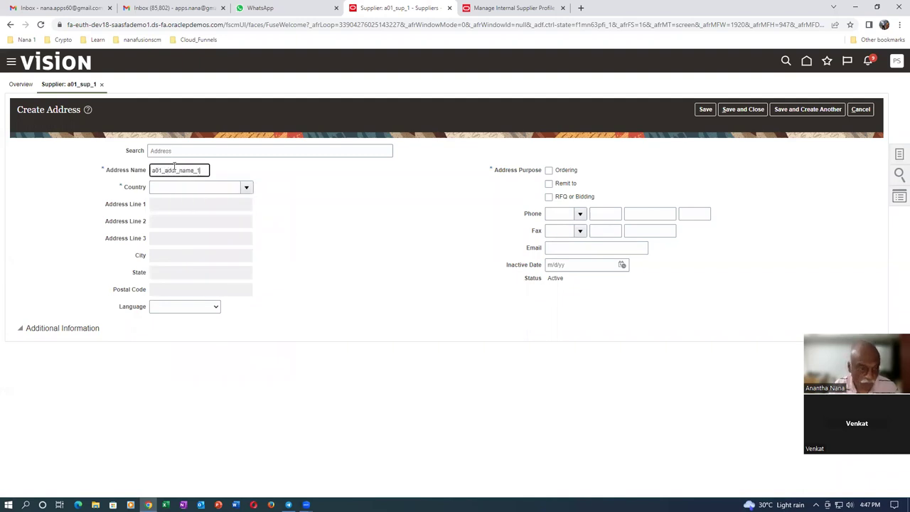
# - Set the address country to United States and postal code 10020, Manhattan, New York
pyautogui.click(172, 185)
pyautogui.write('united sta')
pyautogui.press('Tab')
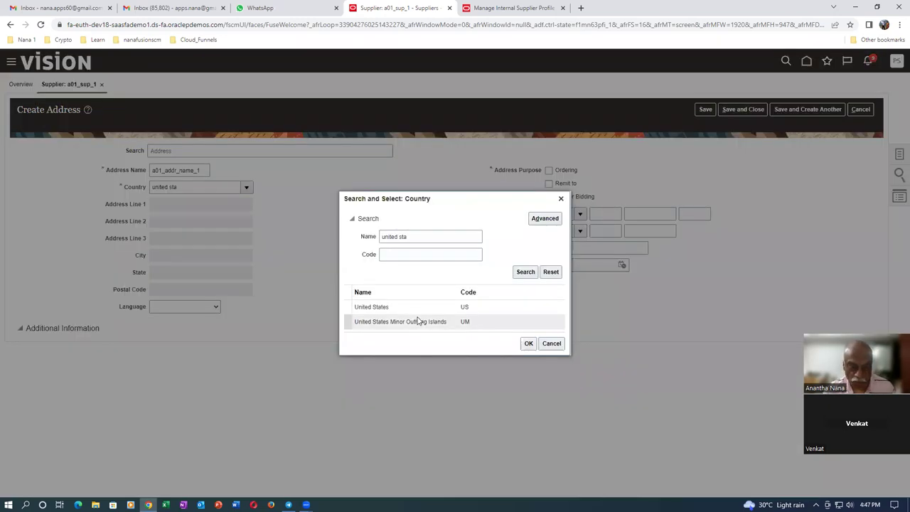
pyautogui.click(422, 313)
pyautogui.click(528, 343)
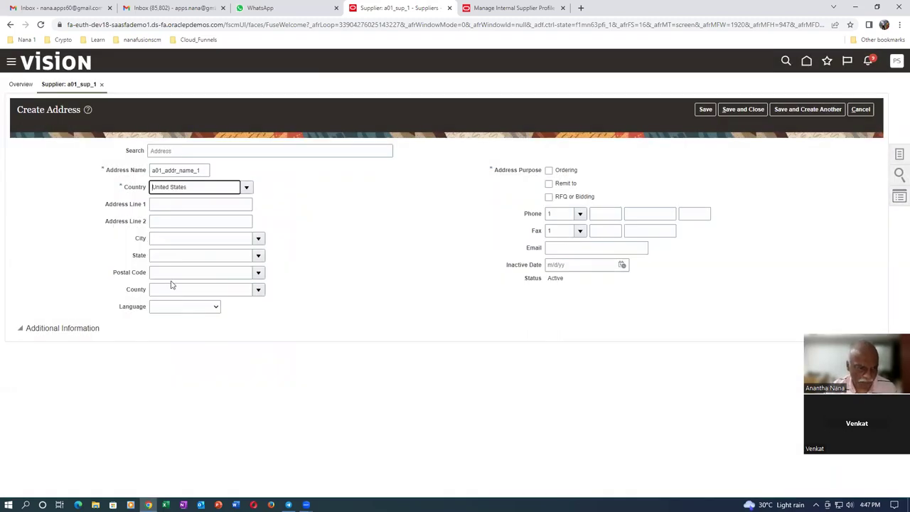
pyautogui.click(172, 272)
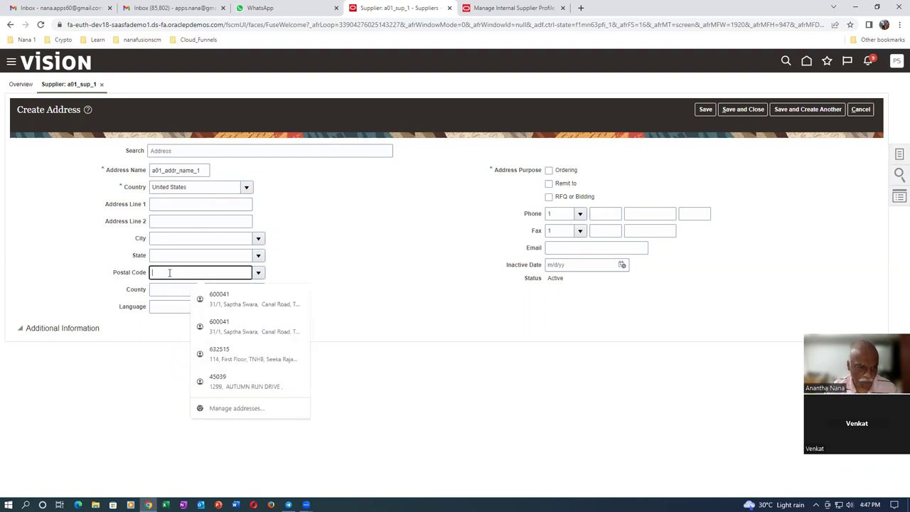
pyautogui.write('10020')
pyautogui.press('Tab')
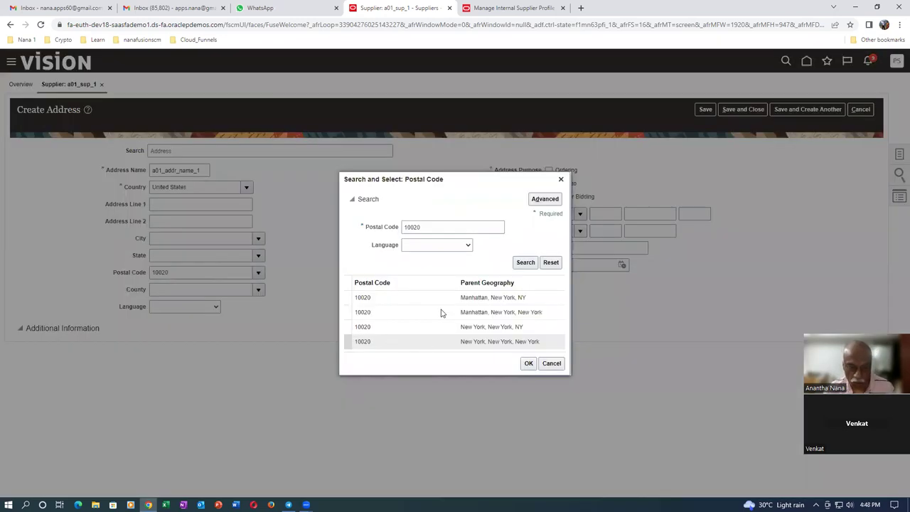
pyautogui.click(442, 312)
pyautogui.click(529, 363)
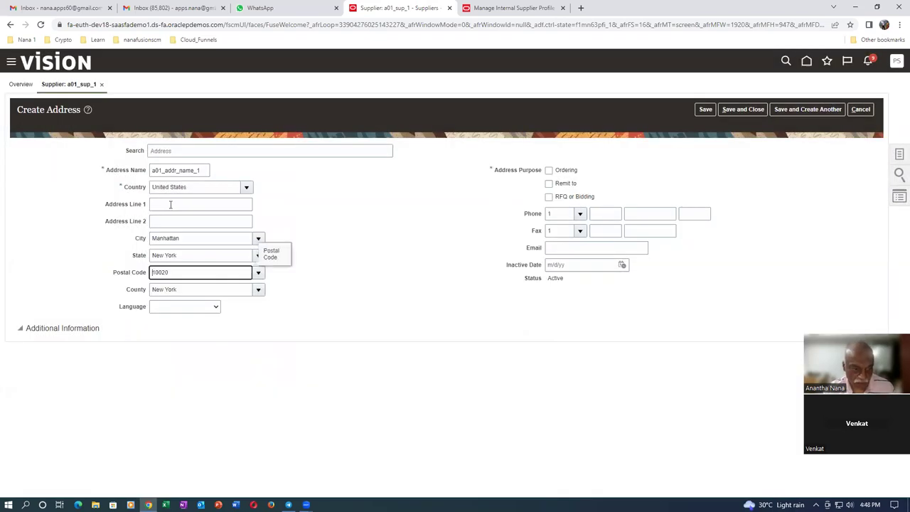
# - Enter address line 'a01 address', mark it Ordering and Remit to, and add the contact e-mail
pyautogui.click(178, 204)
pyautogui.write('a')
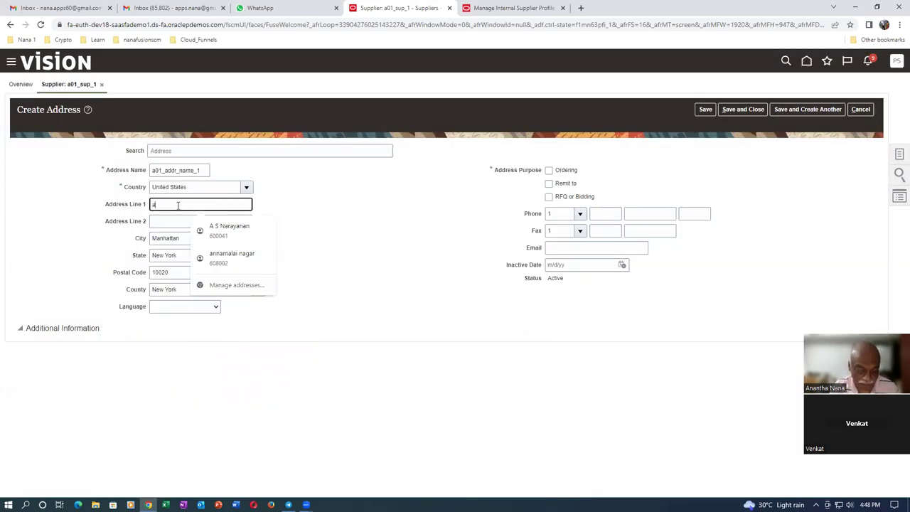
pyautogui.write('01 address line 1')
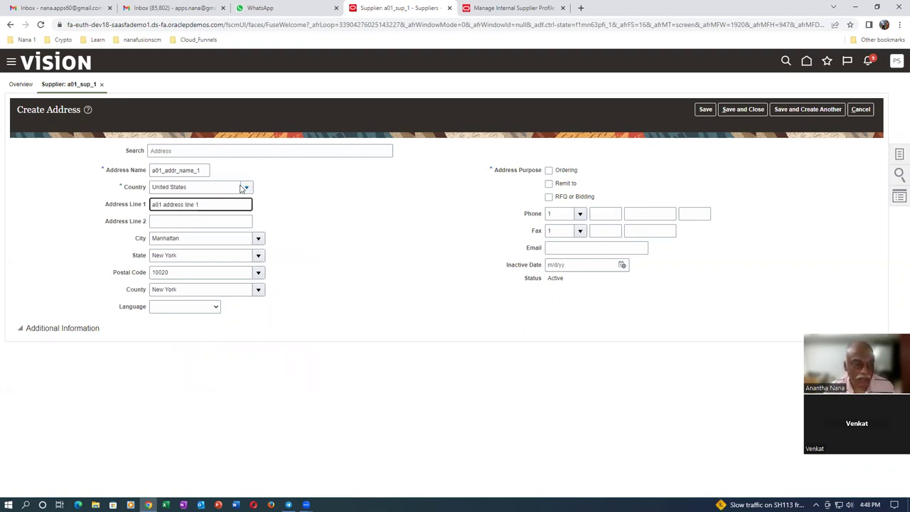
pyautogui.click(548, 172)
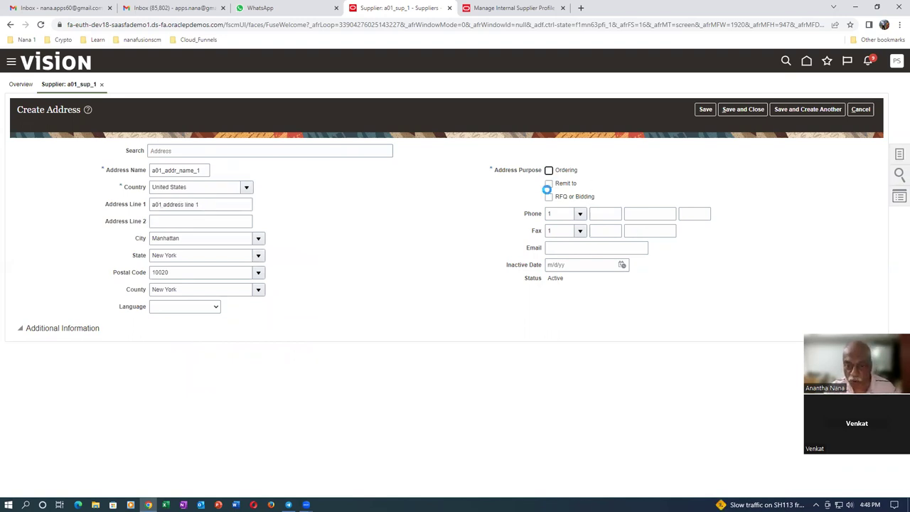
pyautogui.click(549, 184)
pyautogui.click(575, 247)
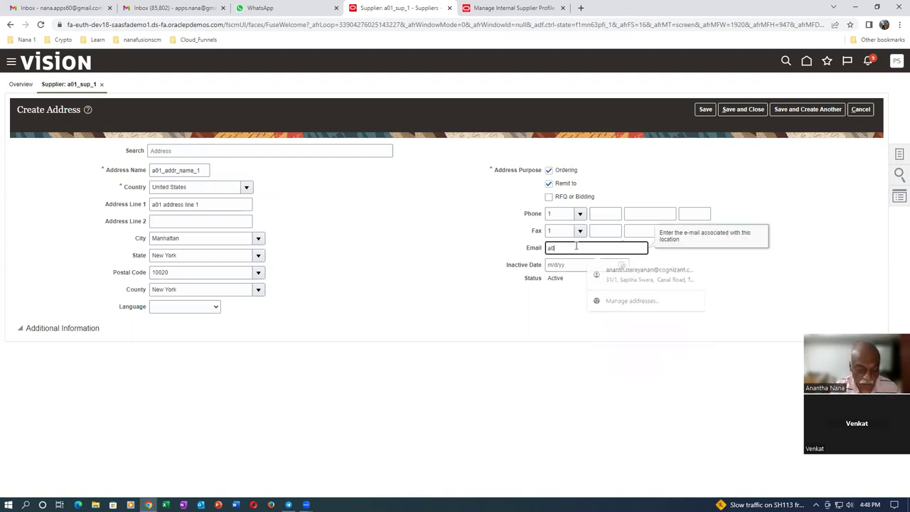
pyautogui.press('Tab')
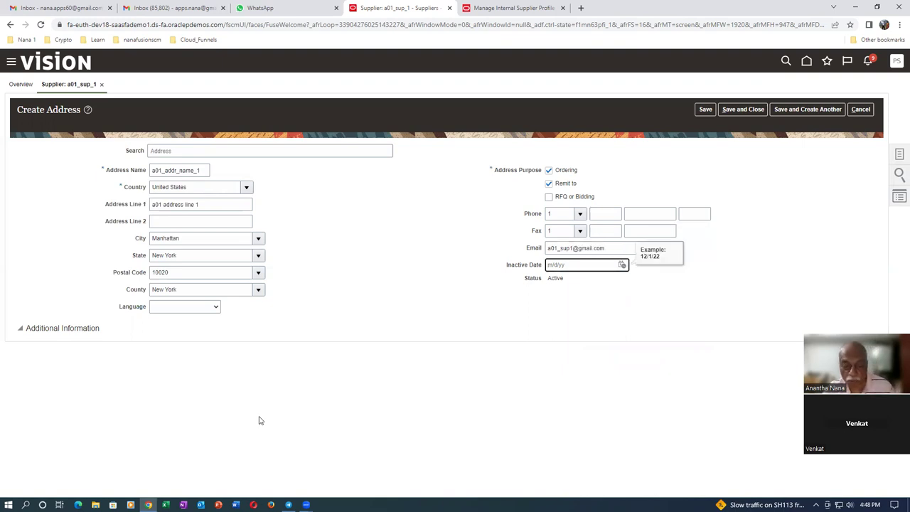
# - Save the a01_addr_name_1 address and submit supplier a01_sup_1's profile changes
pyautogui.click(752, 110)
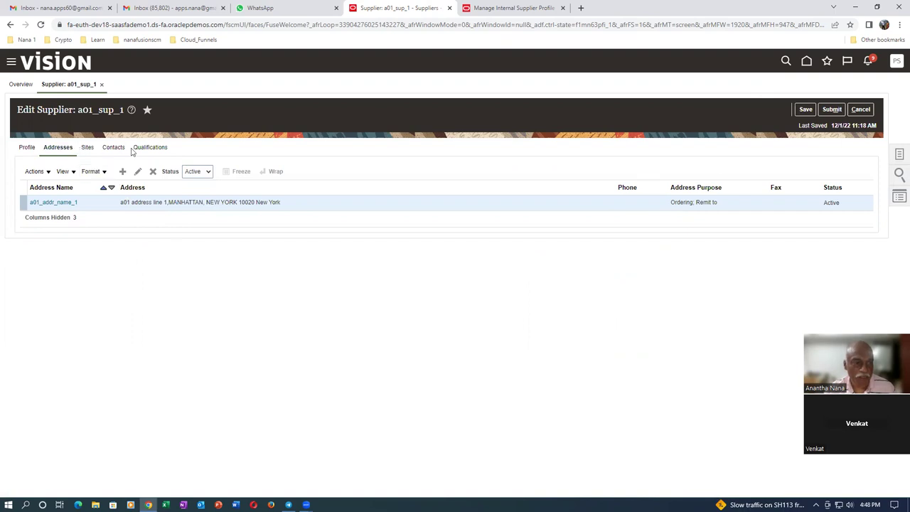
pyautogui.click(831, 110)
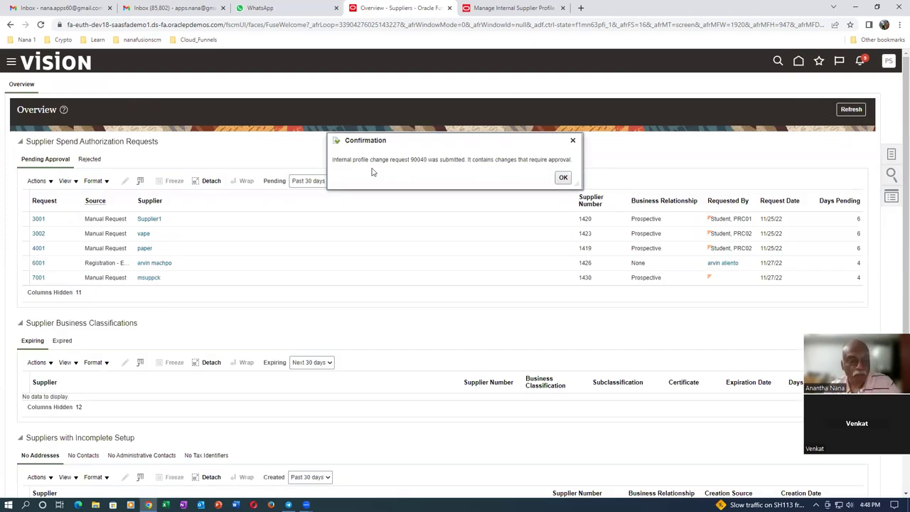
# - Note profile change request number 90040 and dismiss the confirmation
pyautogui.moveTo(354, 160); pyautogui.dragTo(424, 160)
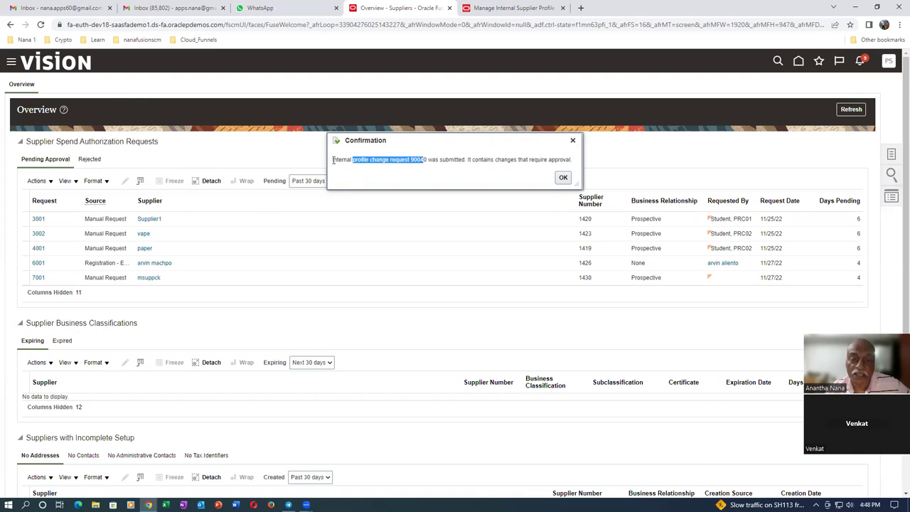
pyautogui.click(436, 173)
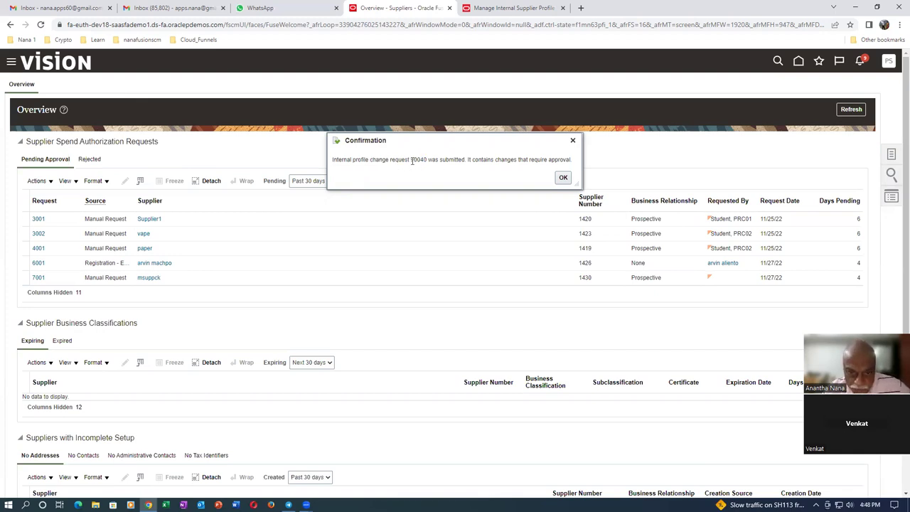
pyautogui.moveTo(410, 158); pyautogui.dragTo(429, 160)
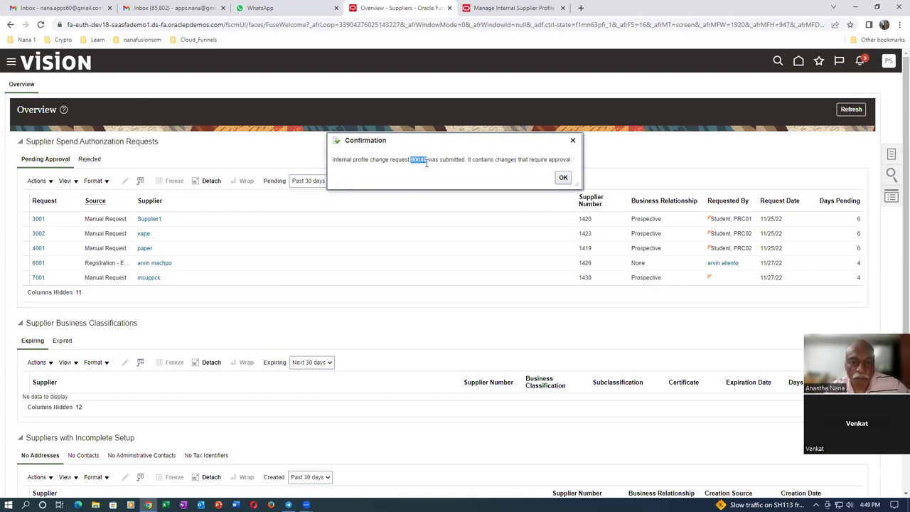
pyautogui.click(562, 178)
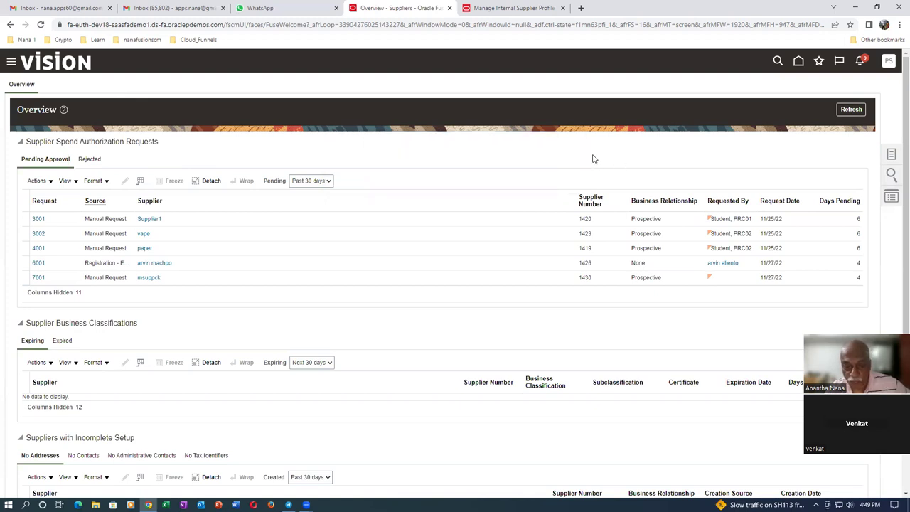
# - Refresh the Overview and open pending profile change request 90040
pyautogui.click(852, 108)
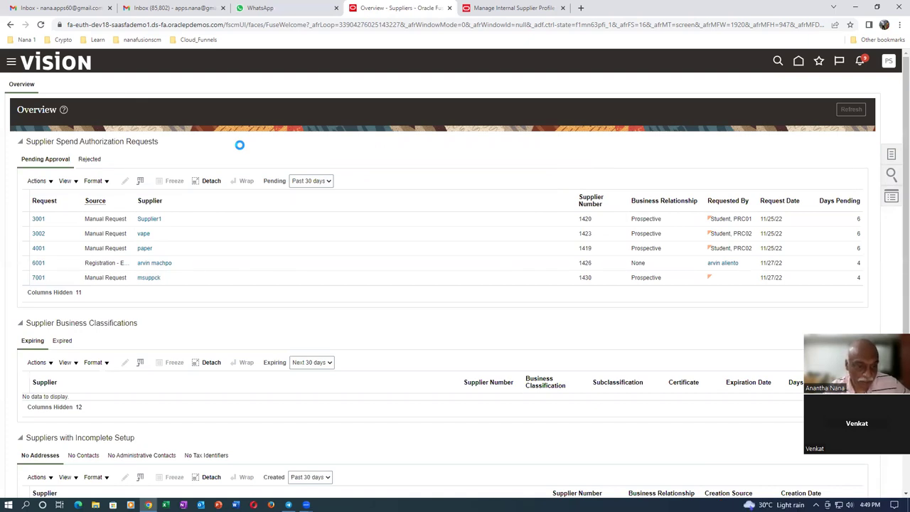
pyautogui.scroll(-2, 239, 149)
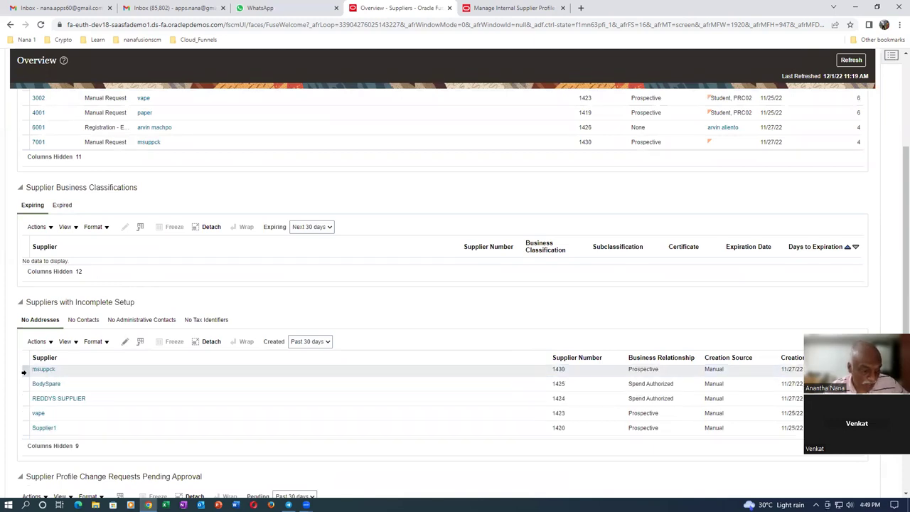
pyautogui.scroll(-1, 24, 371)
pyautogui.scroll(1, 23, 371)
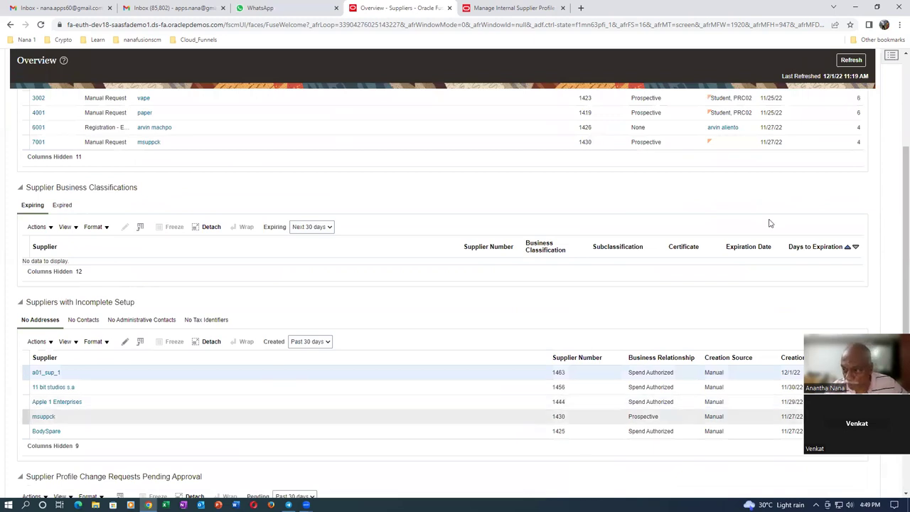
pyautogui.scroll(-2, 896, 299)
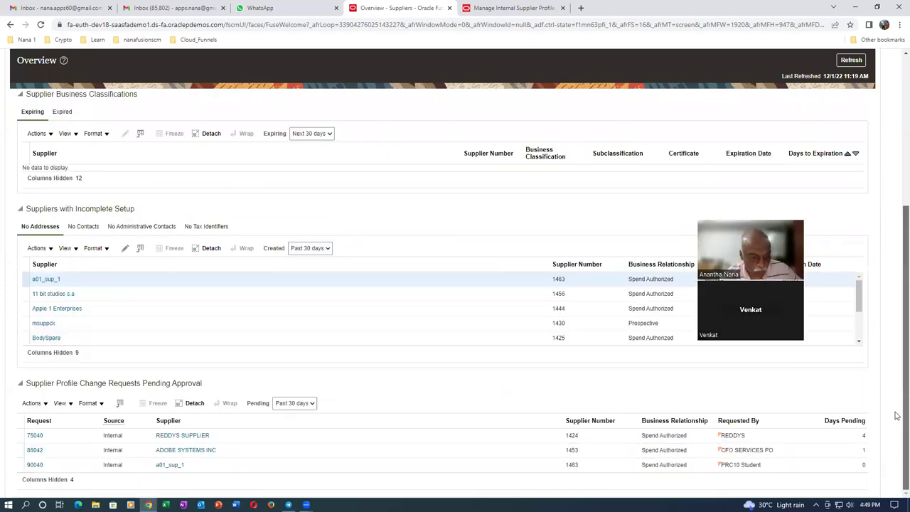
pyautogui.click(16, 466)
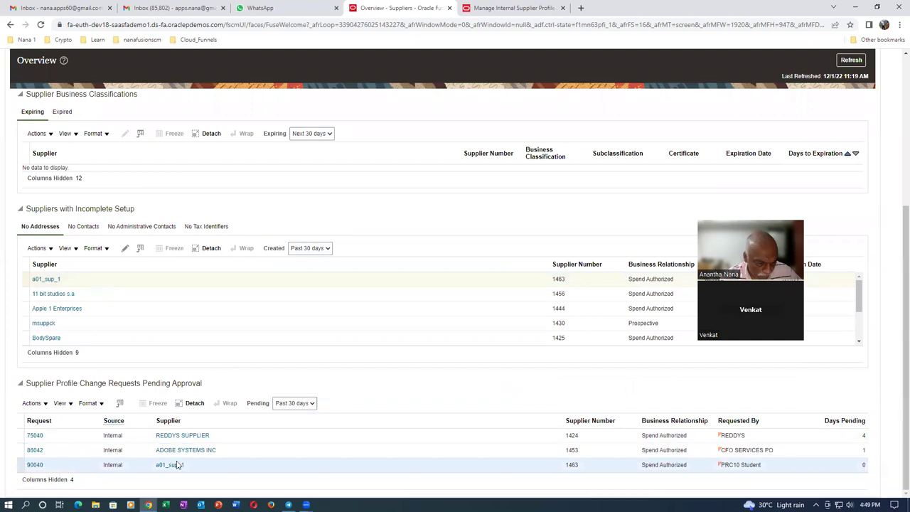
pyautogui.click(32, 465)
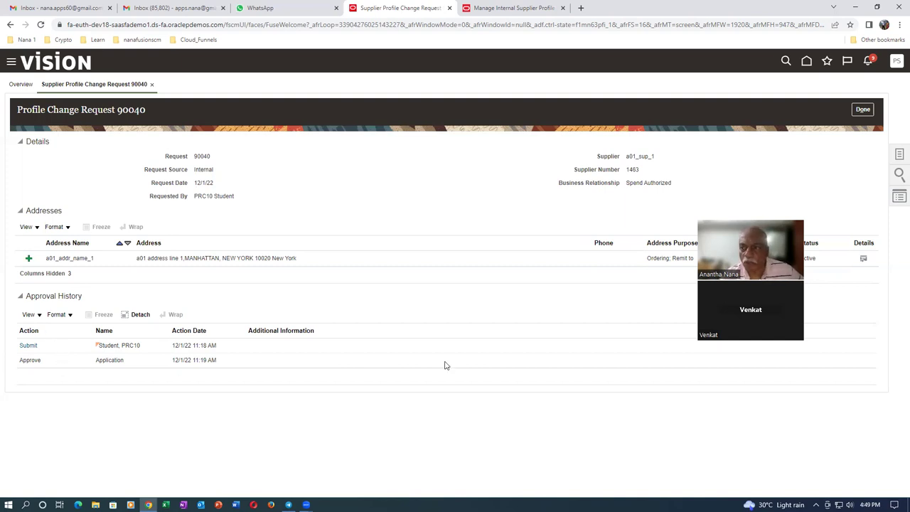
# - Close Profile Change Request 90040 and return to the Suppliers Overview page
pyautogui.click(861, 110)
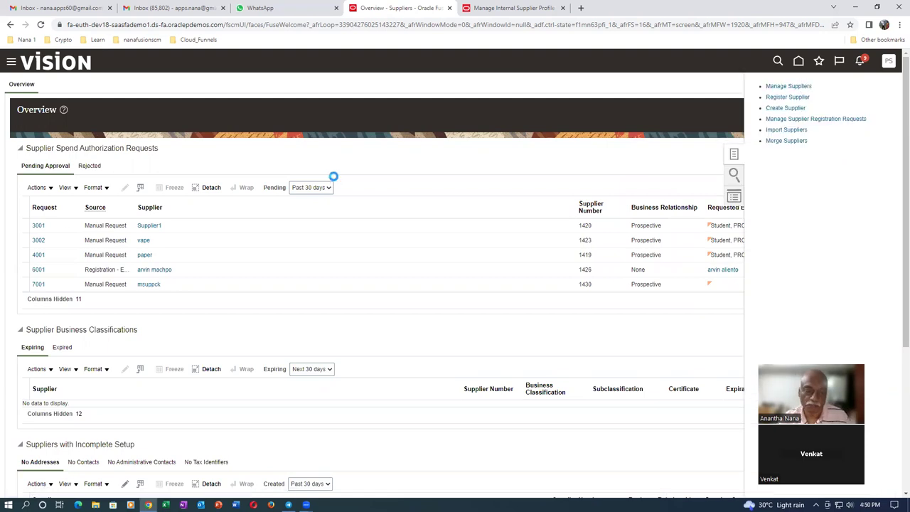
# - Search suppliers by the keyword a01 and open the a01_sup_1 record
pyautogui.click(359, 169)
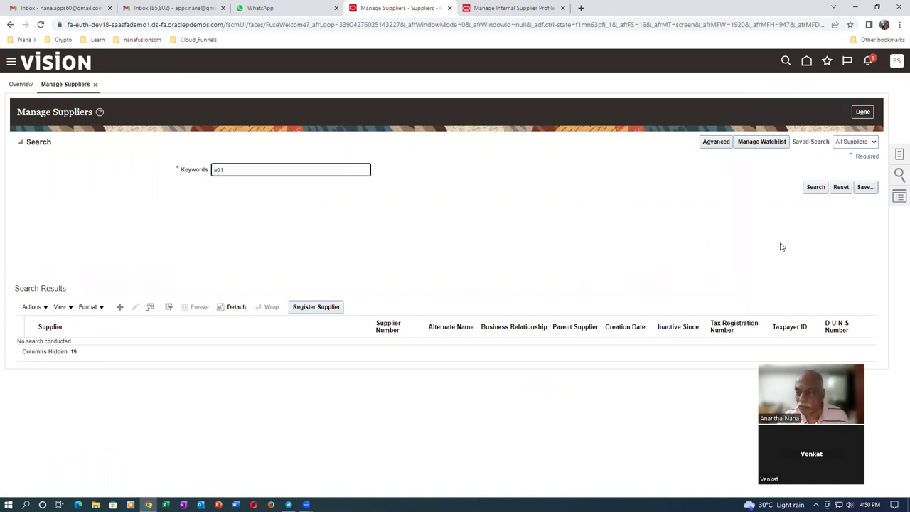
pyautogui.click(814, 187)
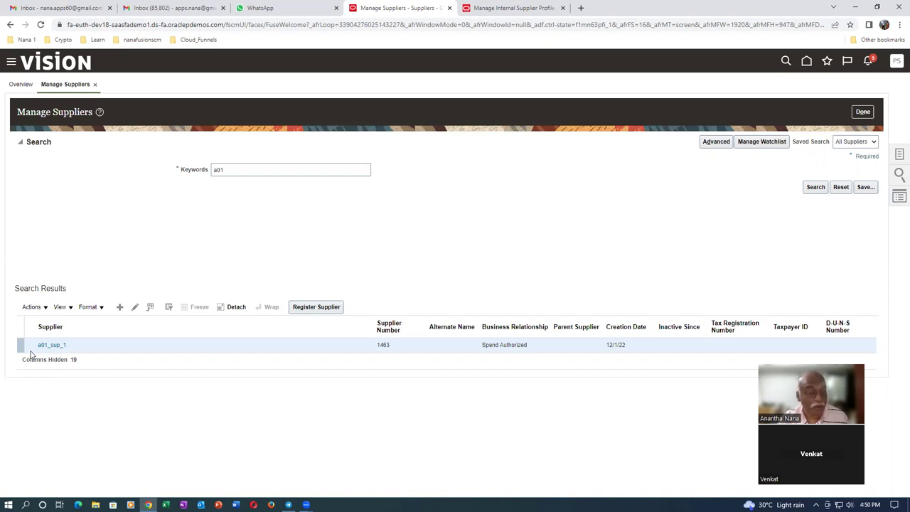
pyautogui.click(50, 345)
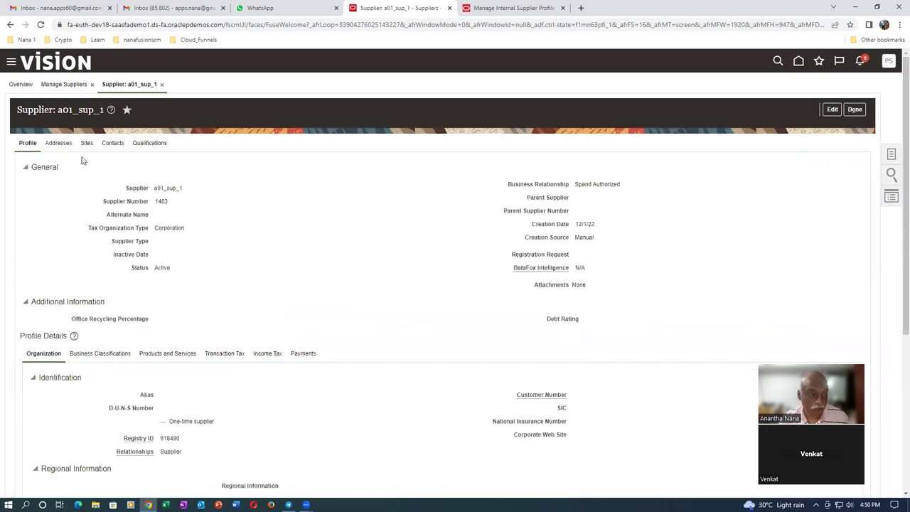
# - Put a01_sup_1 into edit mode and start a new contact from the Contacts tab
pyautogui.click(114, 143)
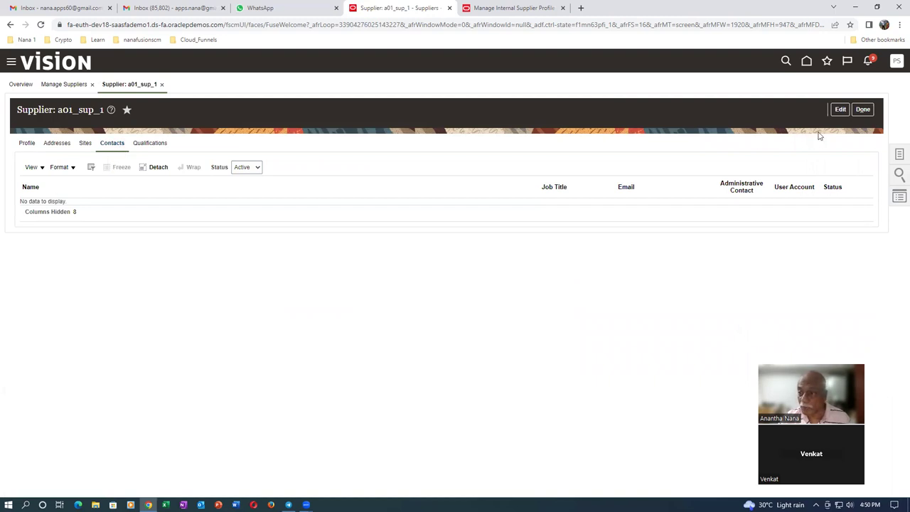
pyautogui.click(841, 110)
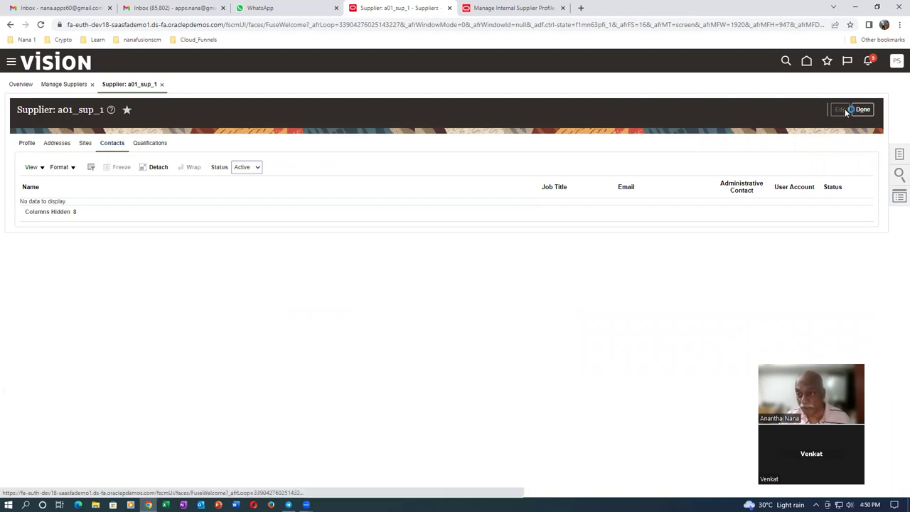
pyautogui.click(124, 172)
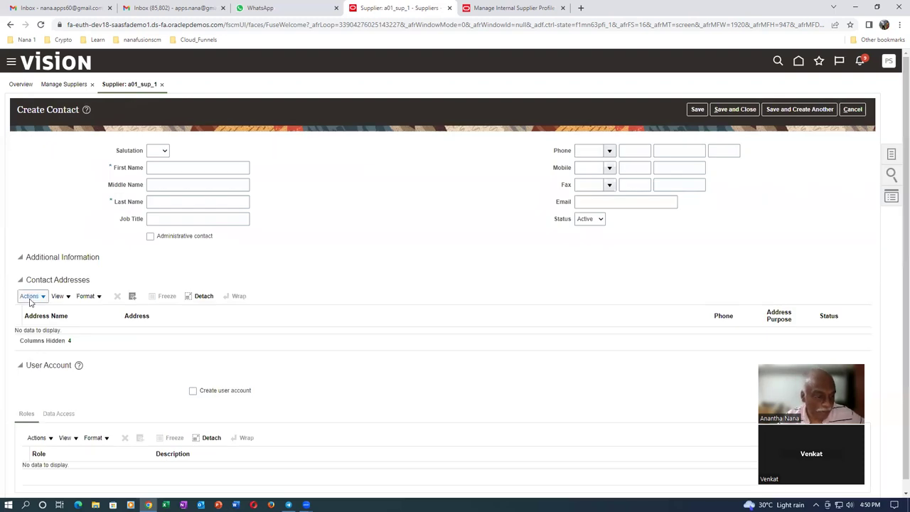
# - Add the existing supplier address a01_addr_name_1 to the new contact's addresses
pyautogui.click(30, 297)
pyautogui.click(35, 329)
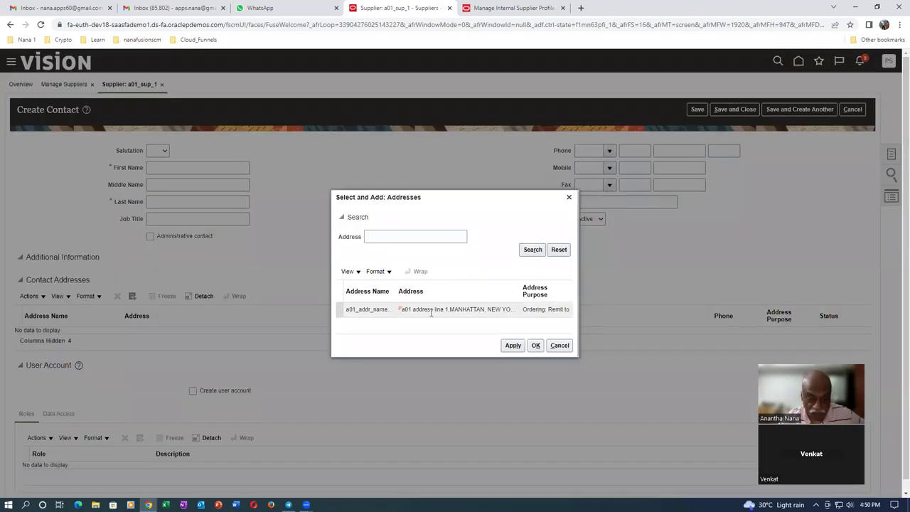
pyautogui.click(430, 312)
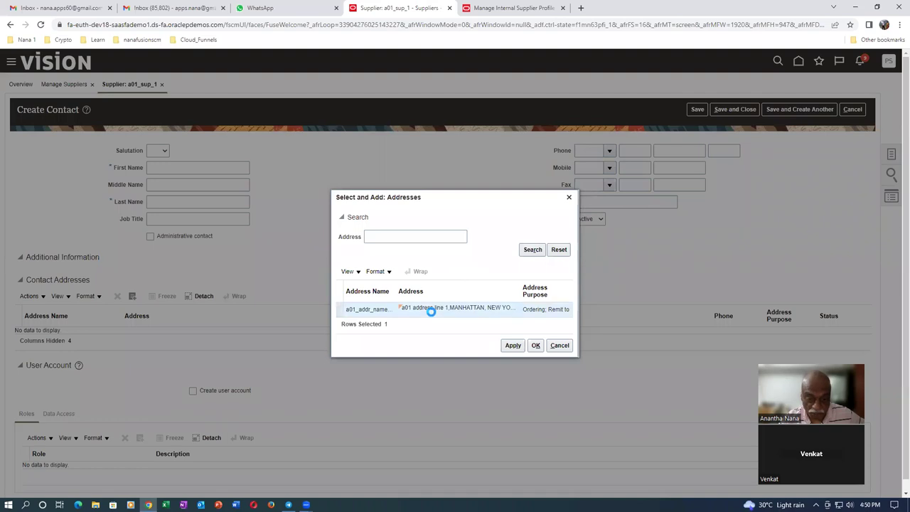
pyautogui.click(536, 345)
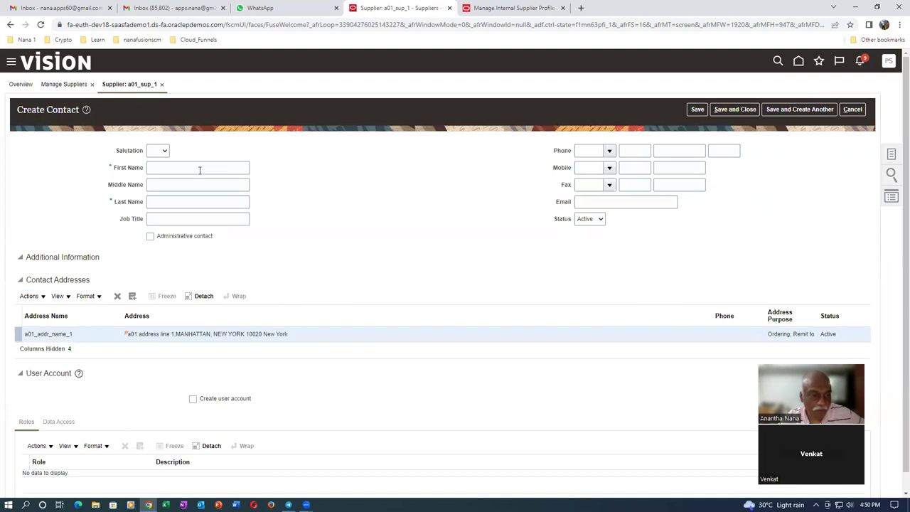
# - Enter the contact's first name, last name and e-mail address in the Create Contact form
pyautogui.click(199, 167)
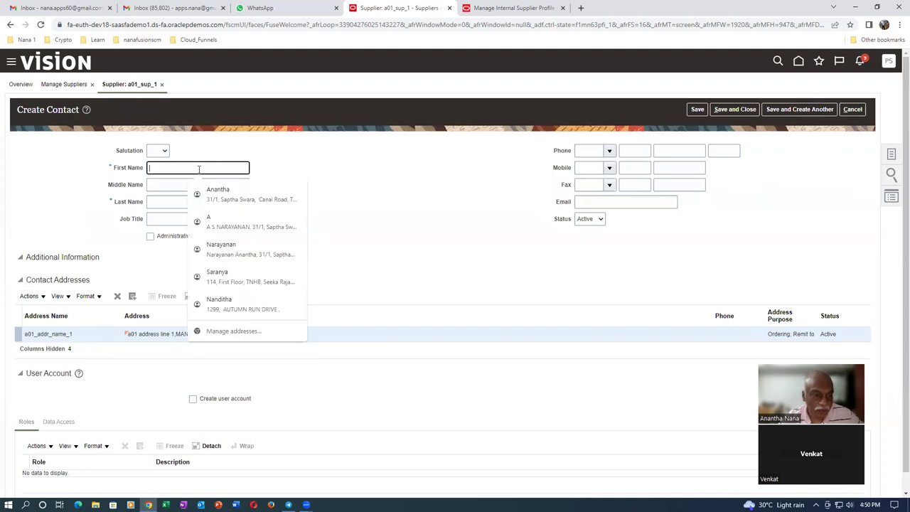
pyautogui.press('Tab')
pyautogui.press('Tab')
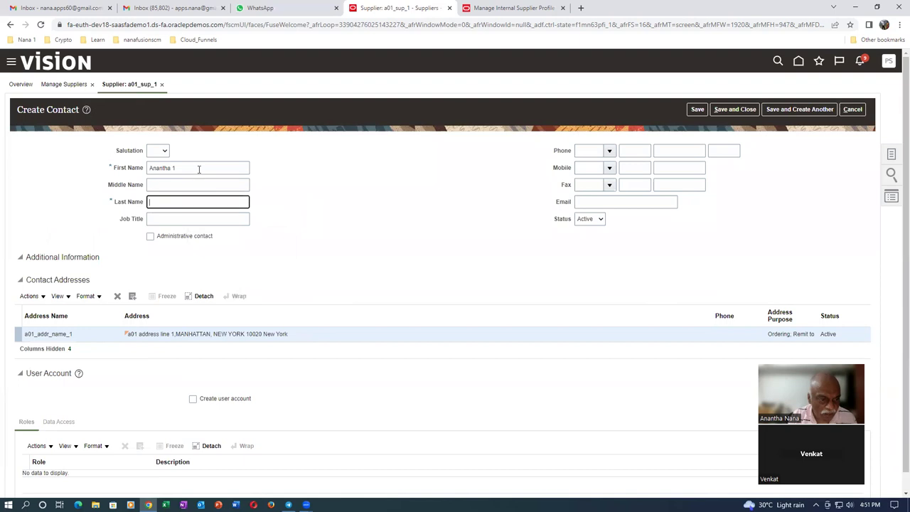
pyautogui.press('Tab')
pyautogui.click(596, 203)
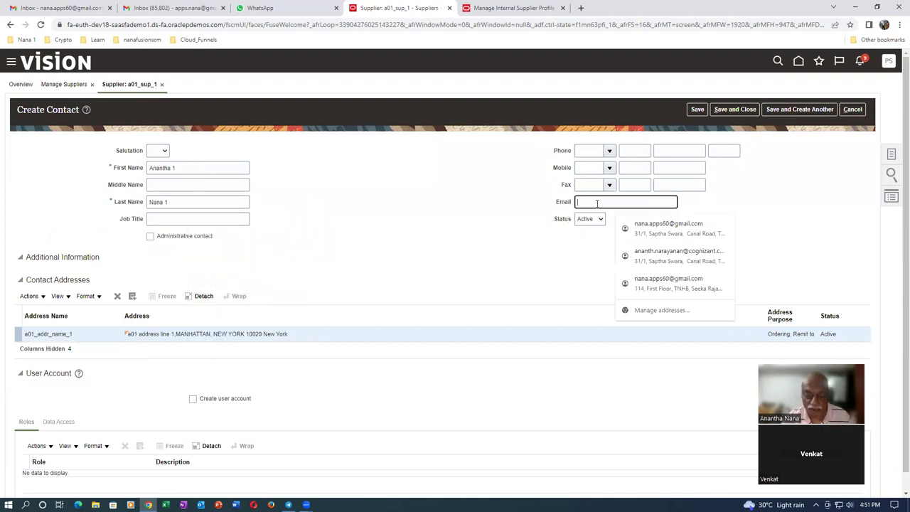
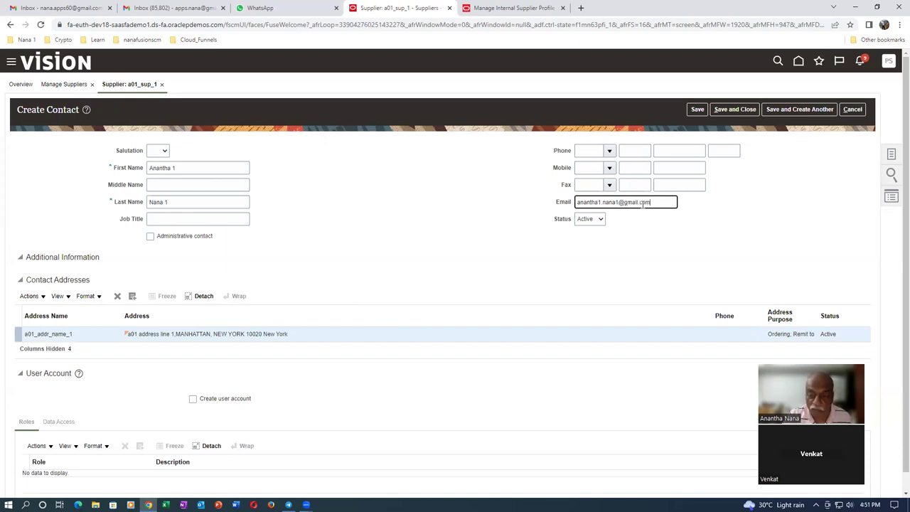
pyautogui.press('Tab')
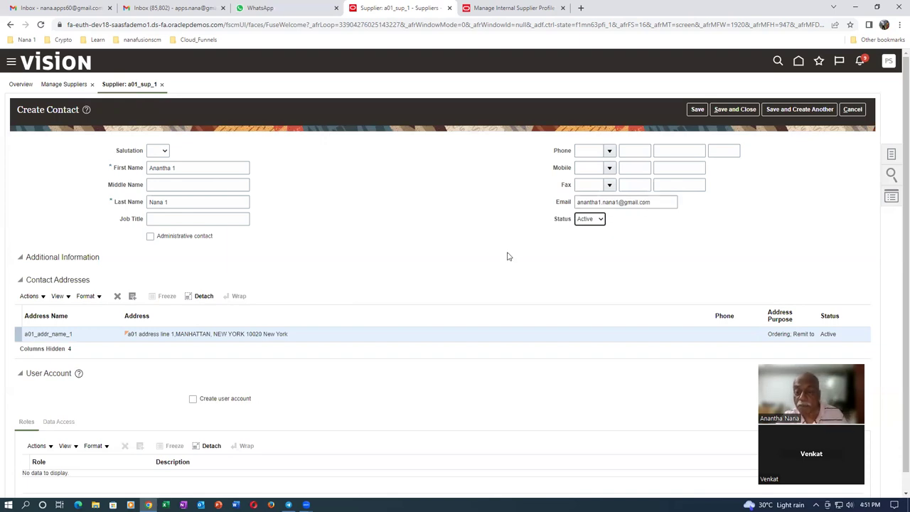
# - Request a user account for the new contact and save the contact
pyautogui.scroll(-1, 124, 377)
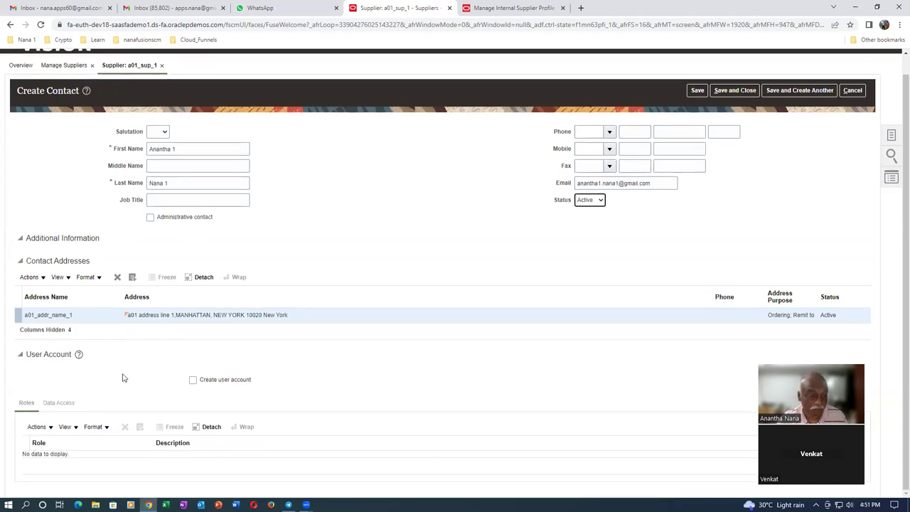
pyautogui.click(194, 381)
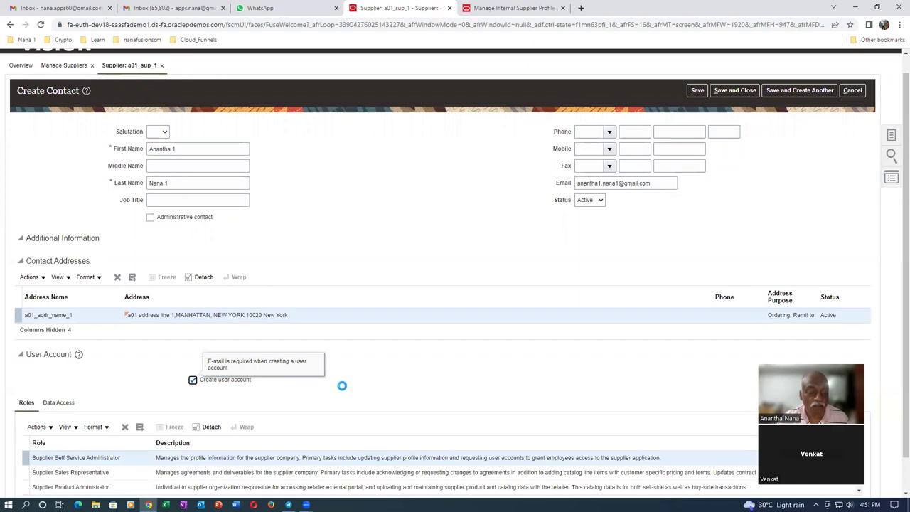
pyautogui.scroll(-2, 341, 384)
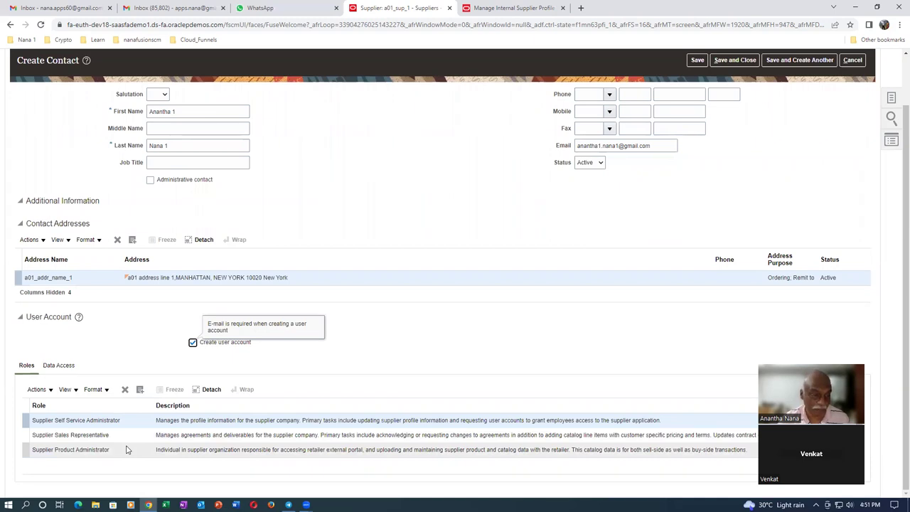
pyautogui.scroll(1, 444, 220)
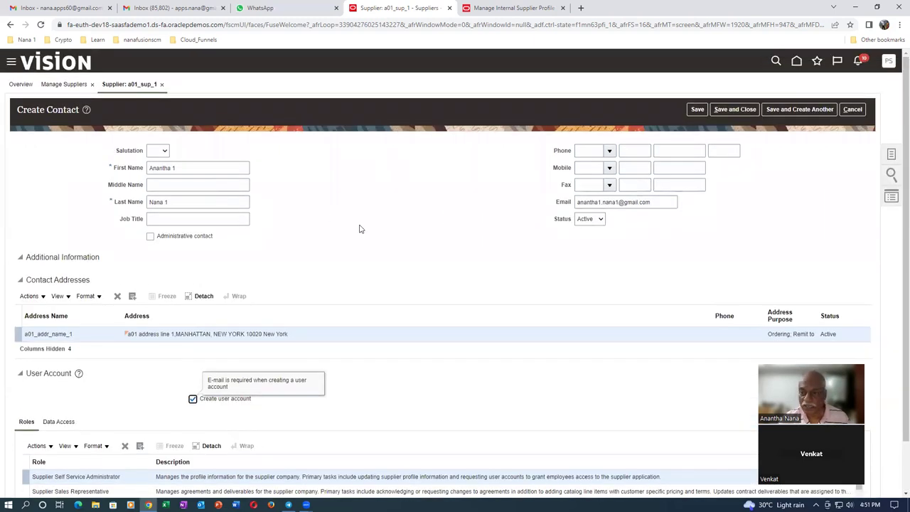
pyautogui.click(742, 112)
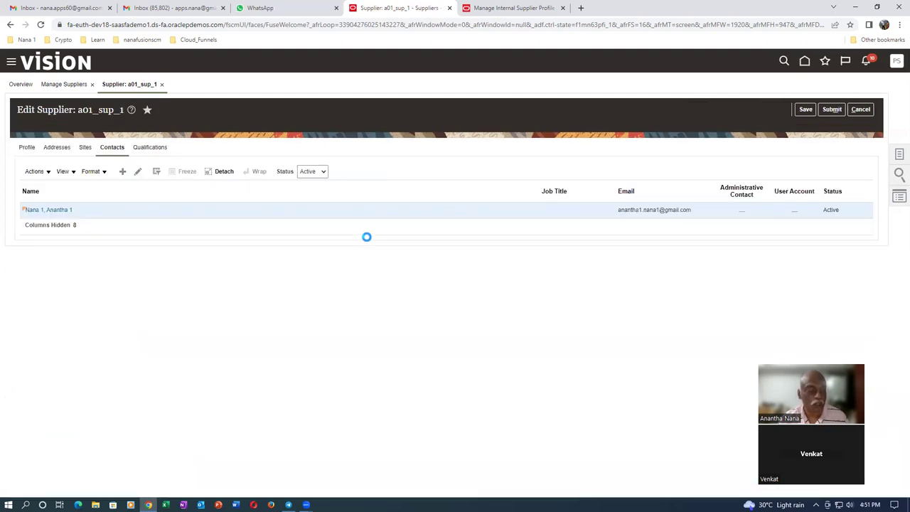
# - Create and save a site named 'Site 1' on address a01_addr_name_1
pyautogui.click(480, 286)
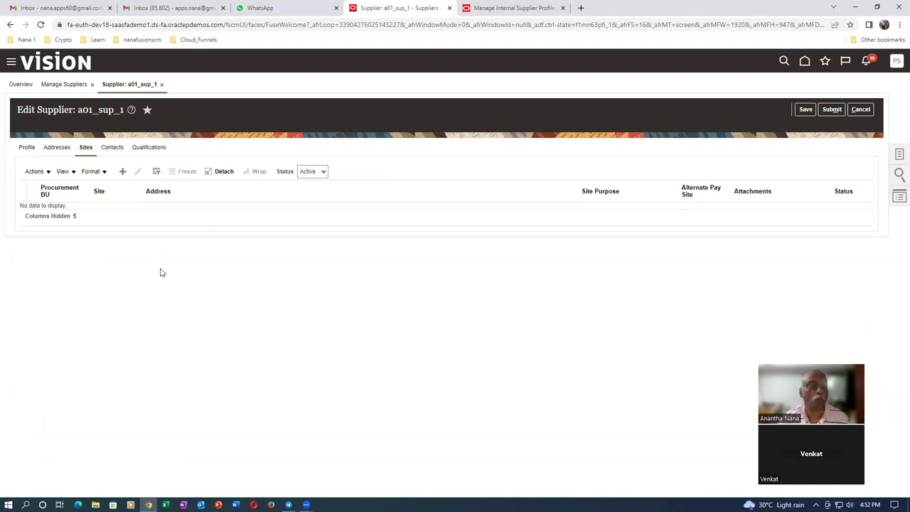
pyautogui.click(277, 169)
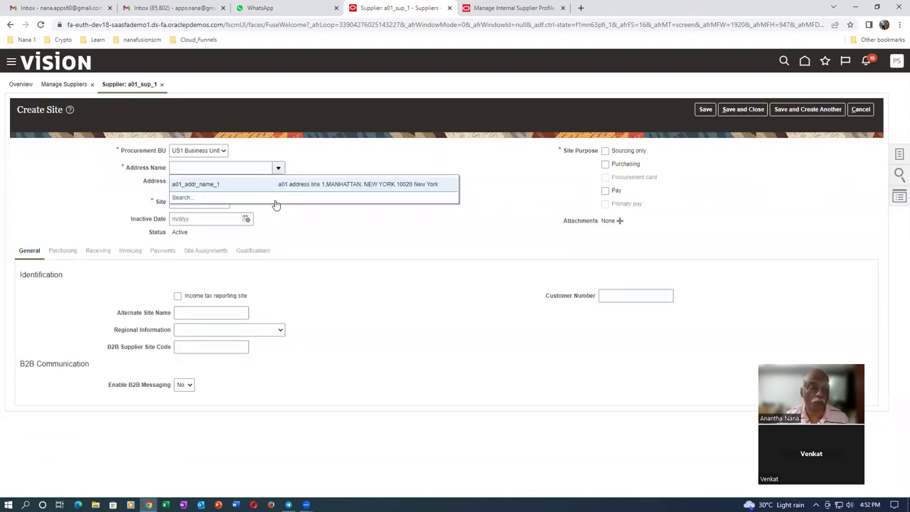
pyautogui.click(276, 185)
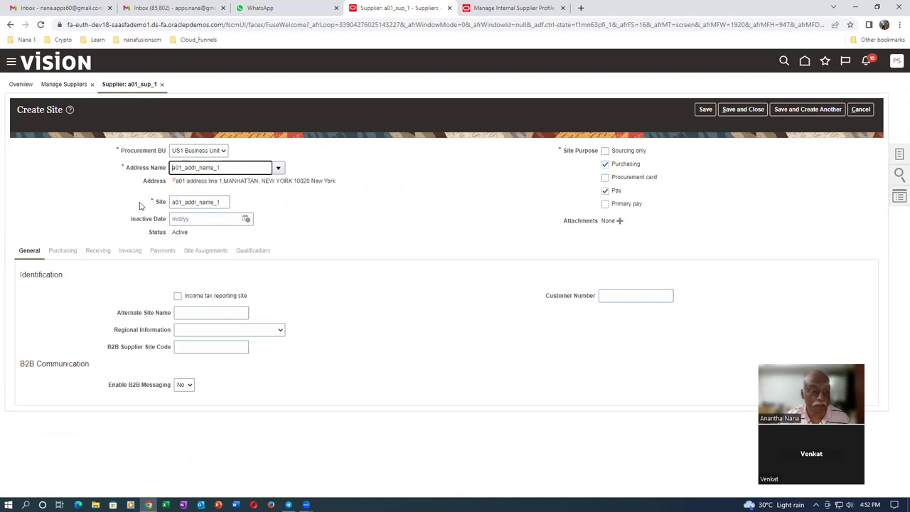
pyautogui.moveTo(228, 202); pyautogui.dragTo(145, 218)
pyautogui.write('Site 1')
pyautogui.press('Tab')
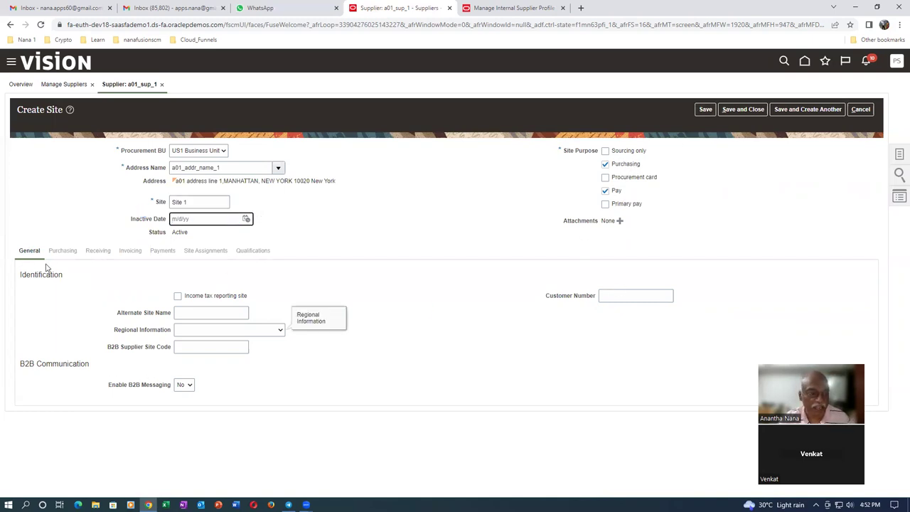
pyautogui.click(704, 112)
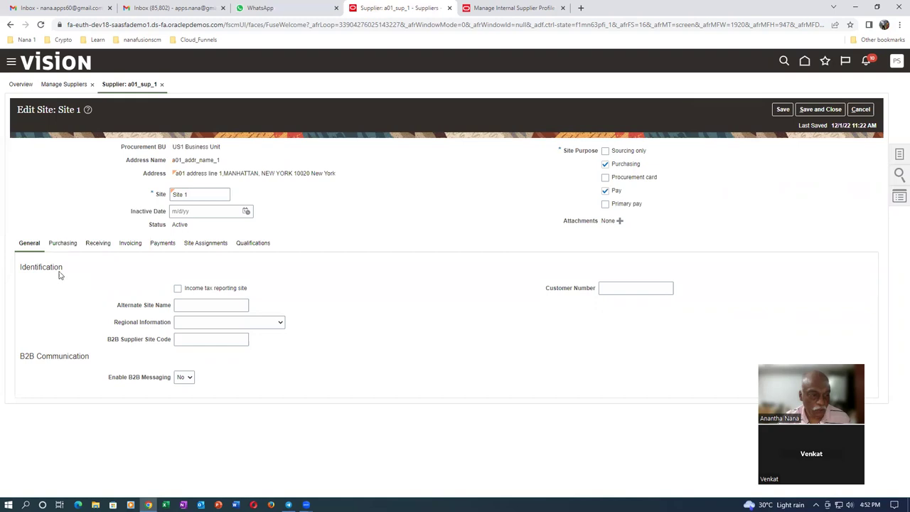
# - Set Site 1's invoice and payment currencies to US Dollar
pyautogui.click(62, 243)
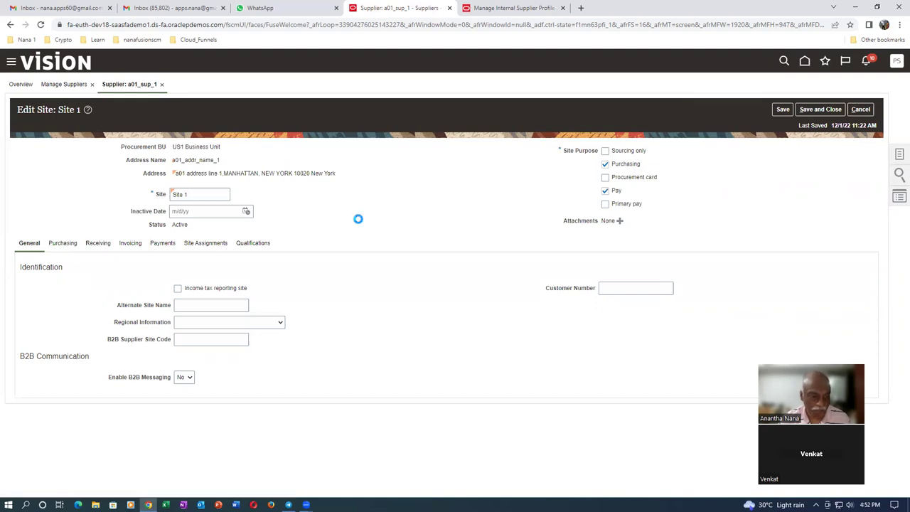
pyautogui.scroll(-3, 358, 222)
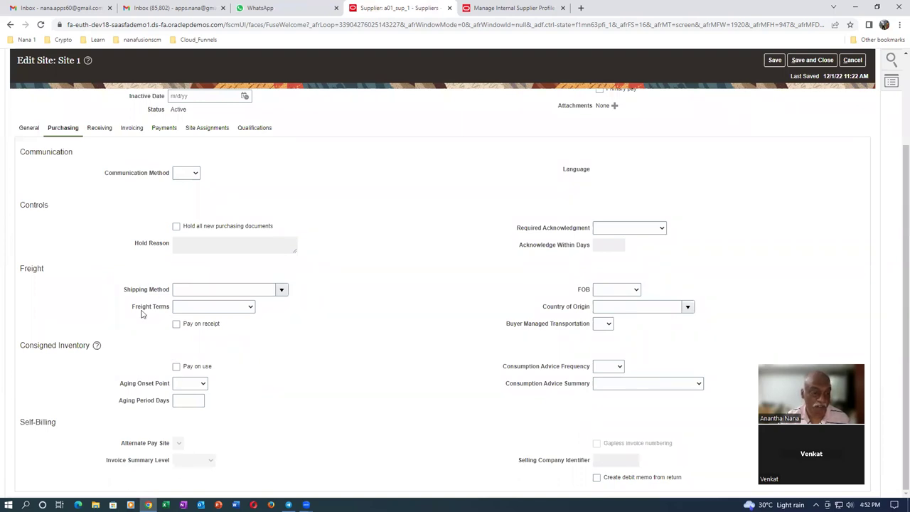
pyautogui.click(132, 129)
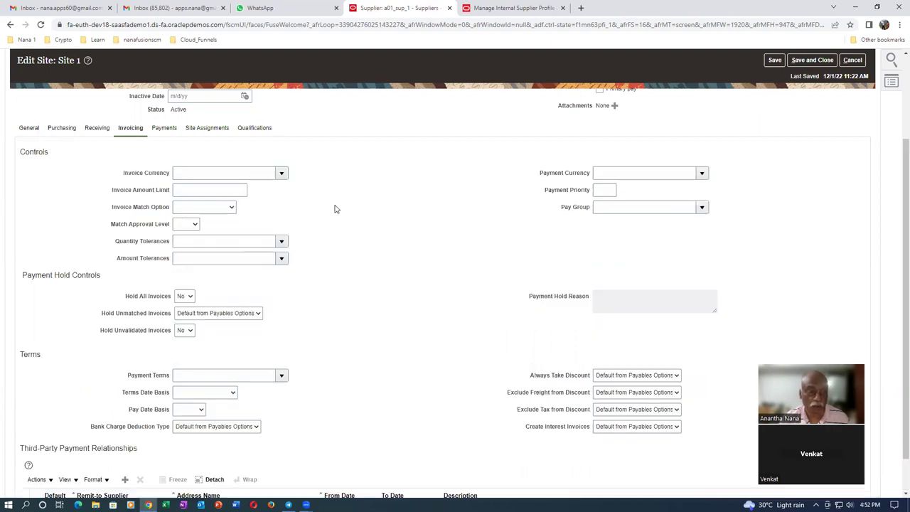
pyautogui.click(282, 174)
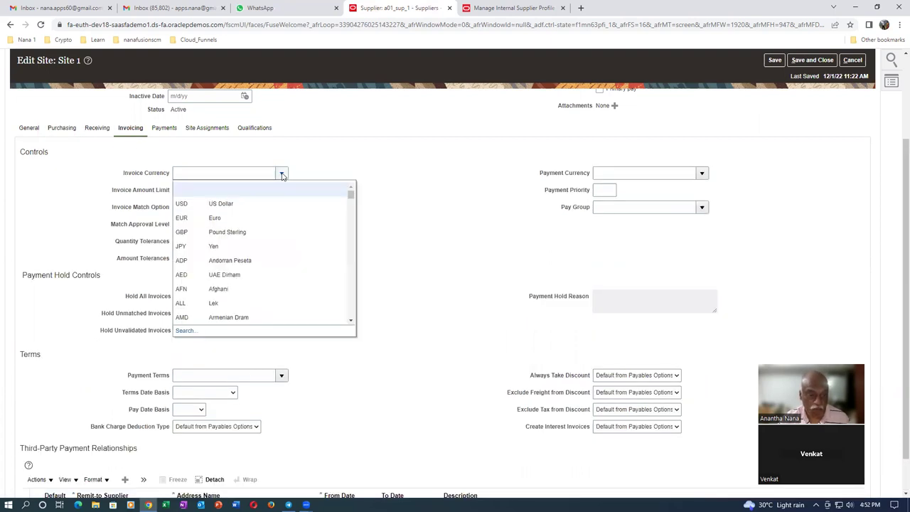
pyautogui.click(269, 206)
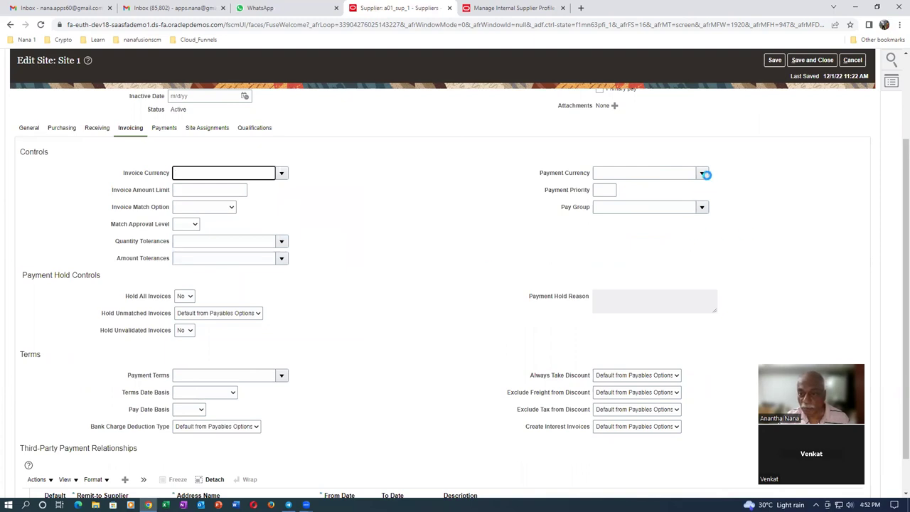
pyautogui.click(702, 174)
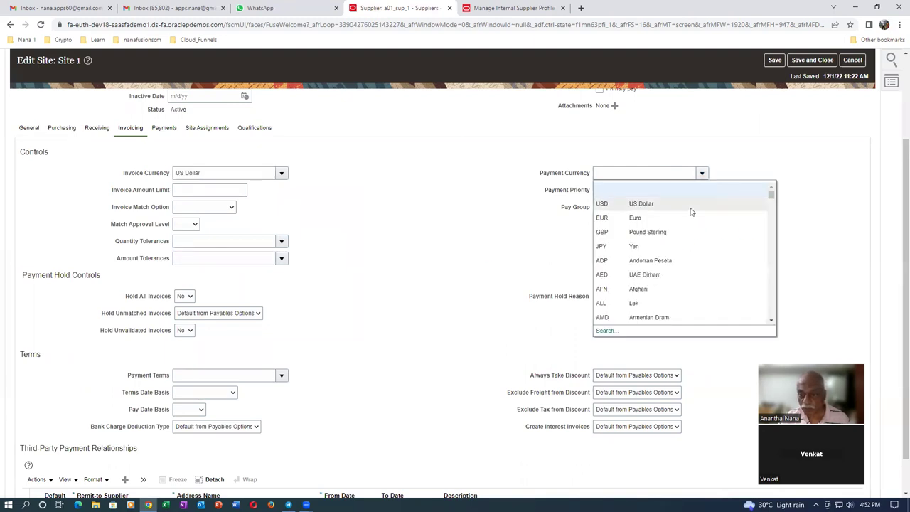
pyautogui.click(691, 207)
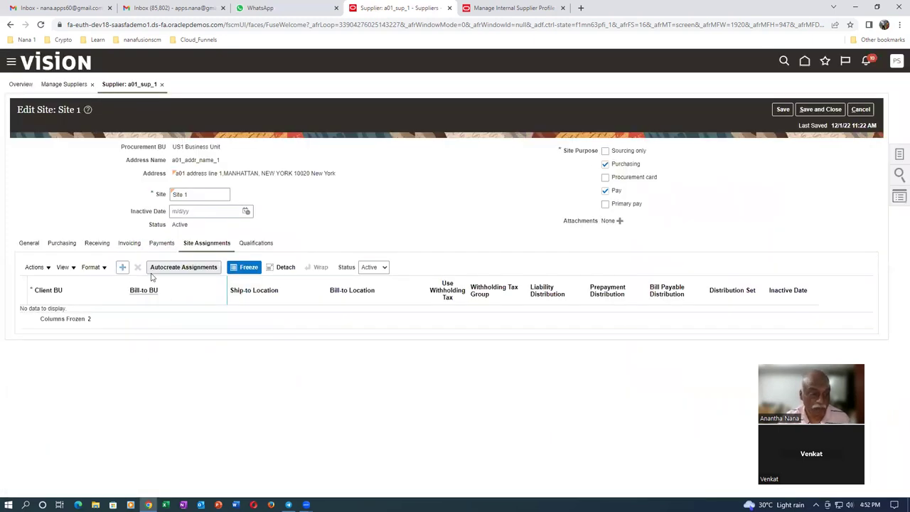
# - Autocreate assignments, remove the UK row, set Seattle ship-to and bill-to, and save
pyautogui.click(178, 269)
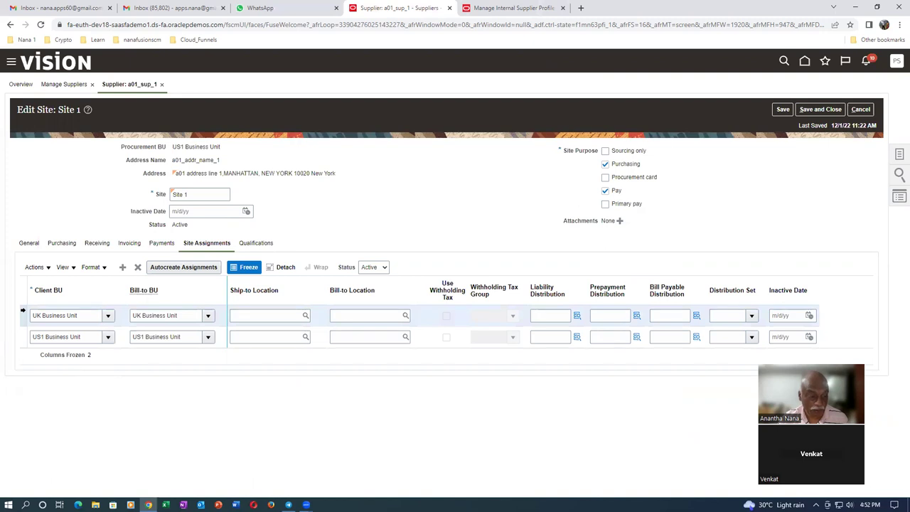
pyautogui.click(141, 266)
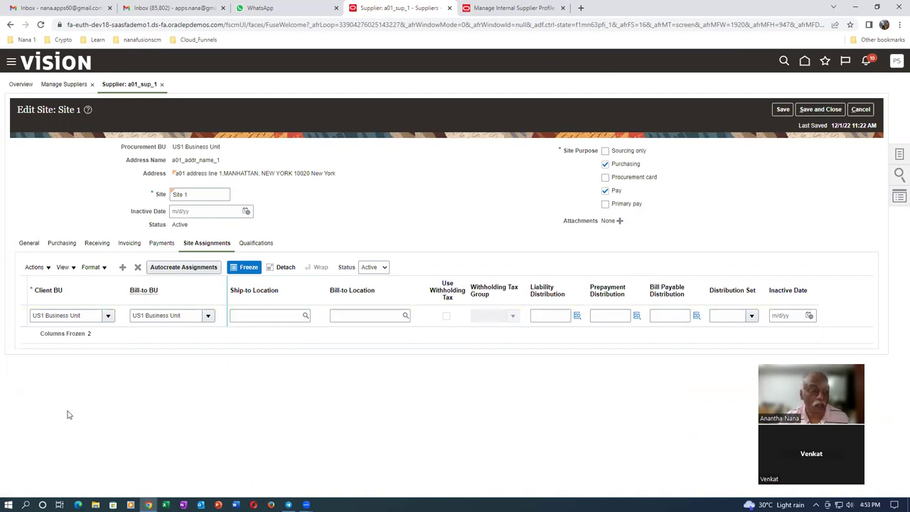
pyautogui.click(260, 317)
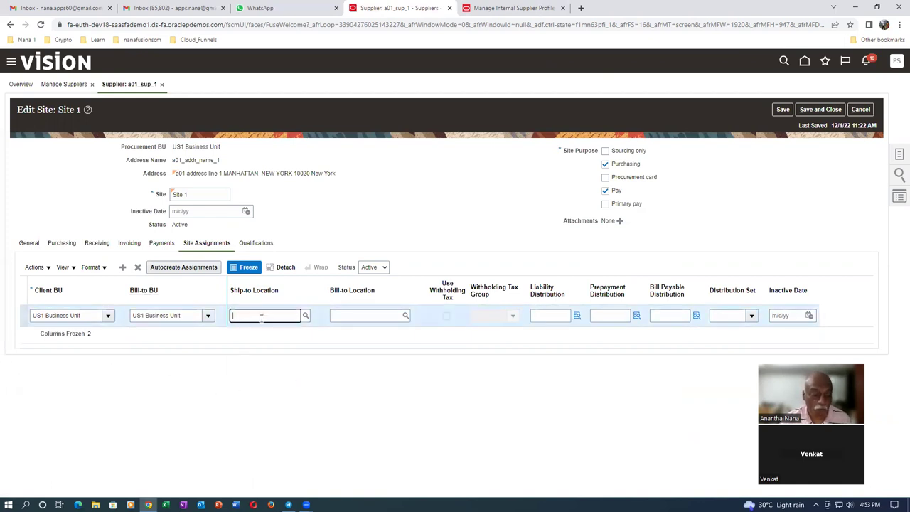
pyautogui.write('Seattle')
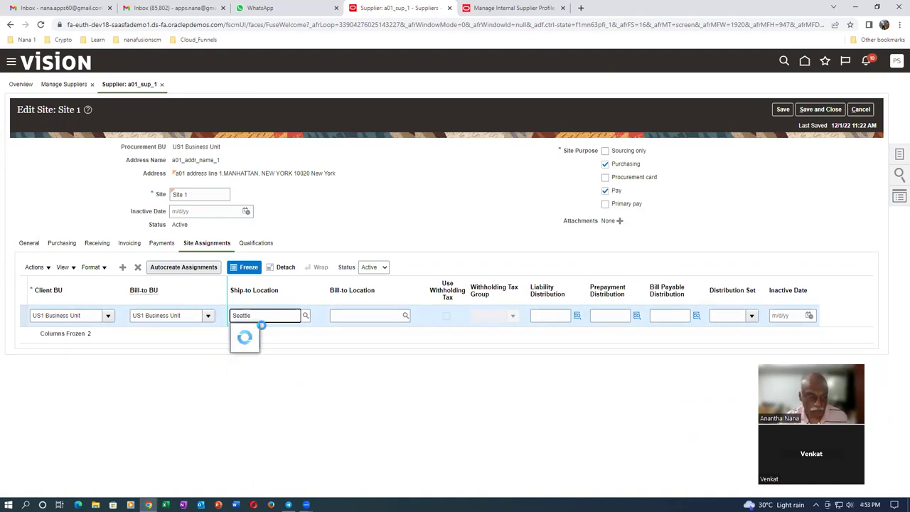
pyautogui.click(263, 326)
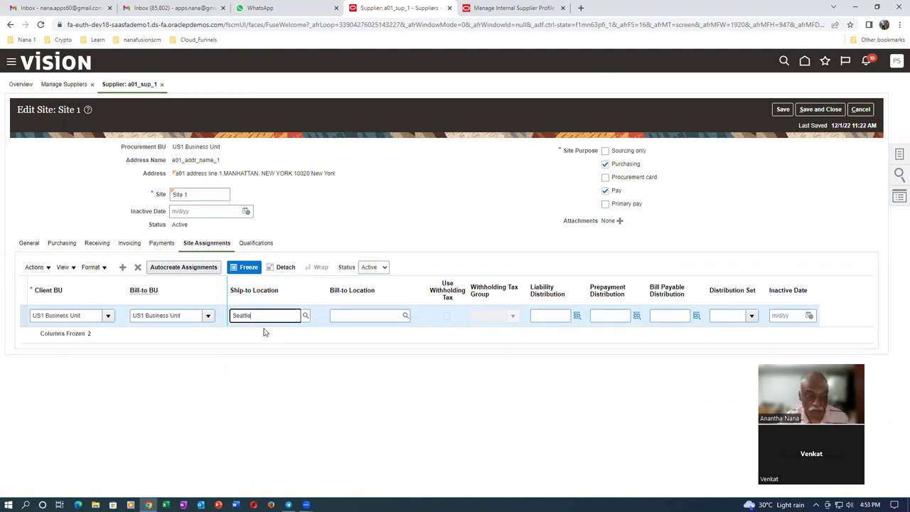
pyautogui.click(390, 316)
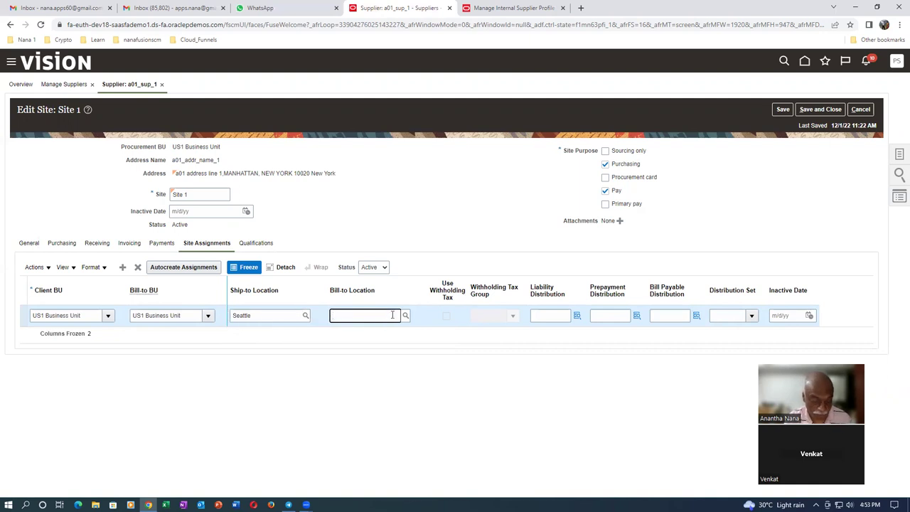
pyautogui.write('Seattle')
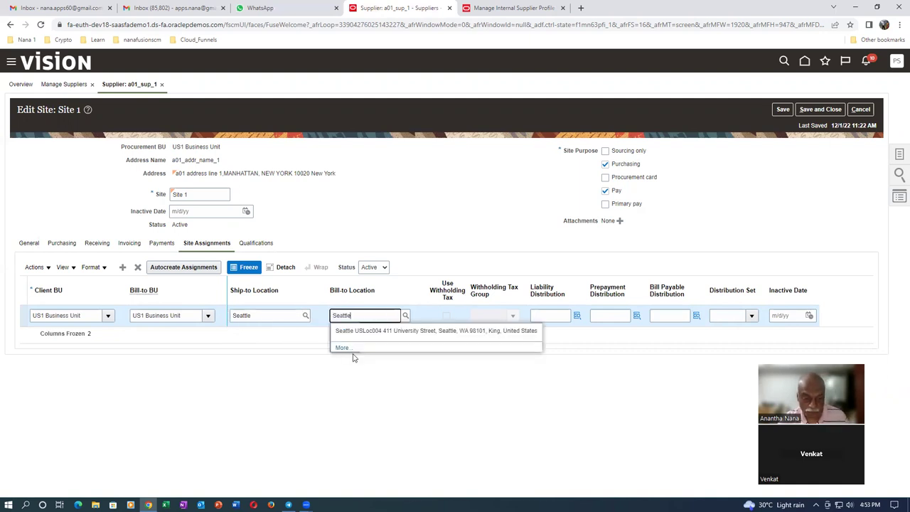
pyautogui.click(389, 331)
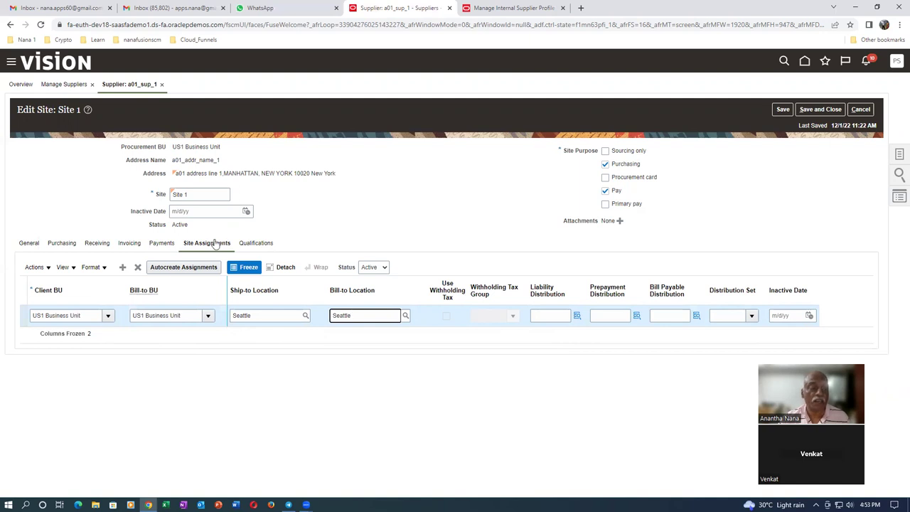
pyautogui.click(820, 110)
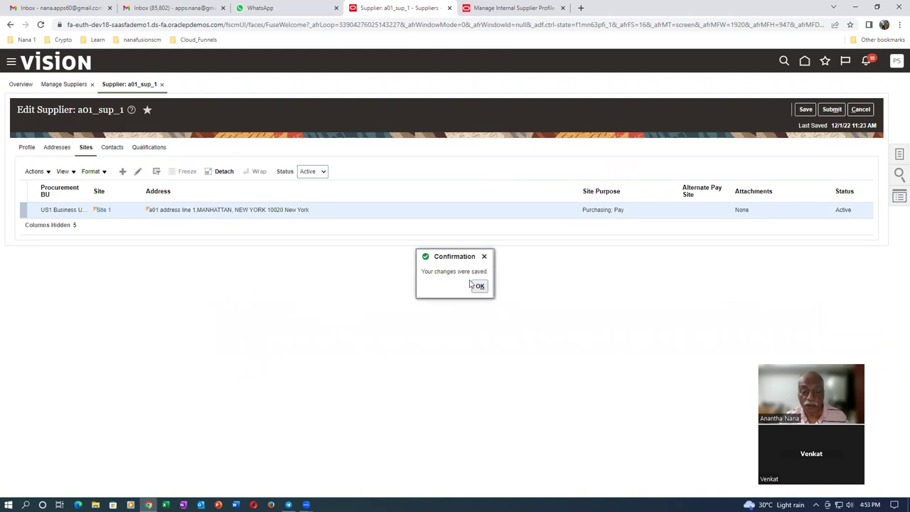
# - Submit supplier a01_sup_1's changes, acknowledge the confirmations, and leave the supplier page
pyautogui.click(478, 286)
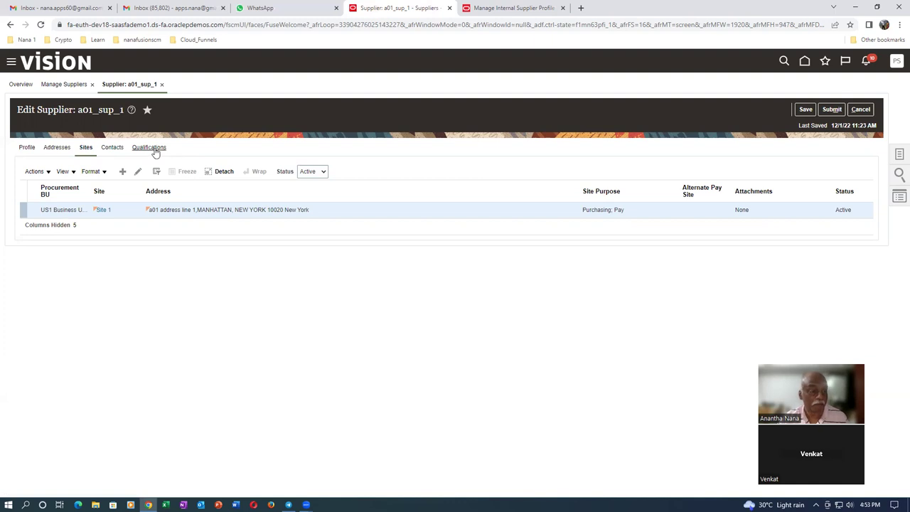
pyautogui.click(833, 109)
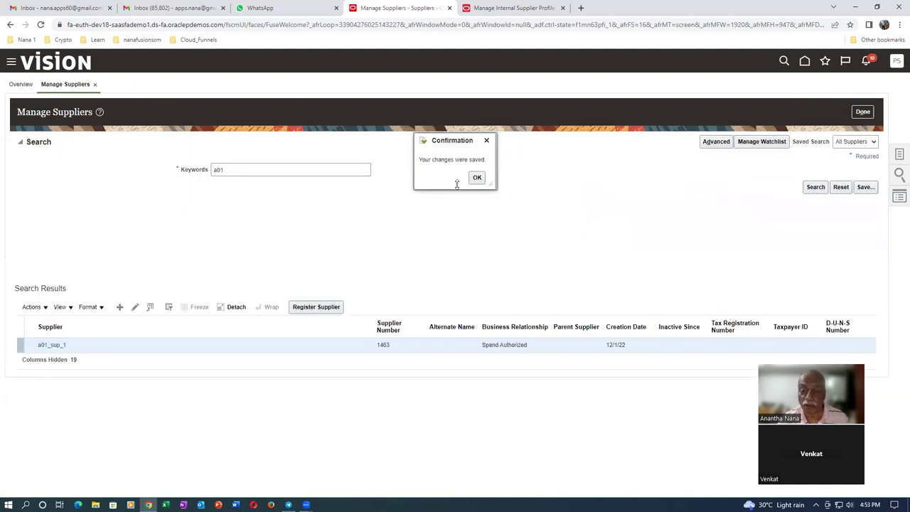
pyautogui.click(476, 178)
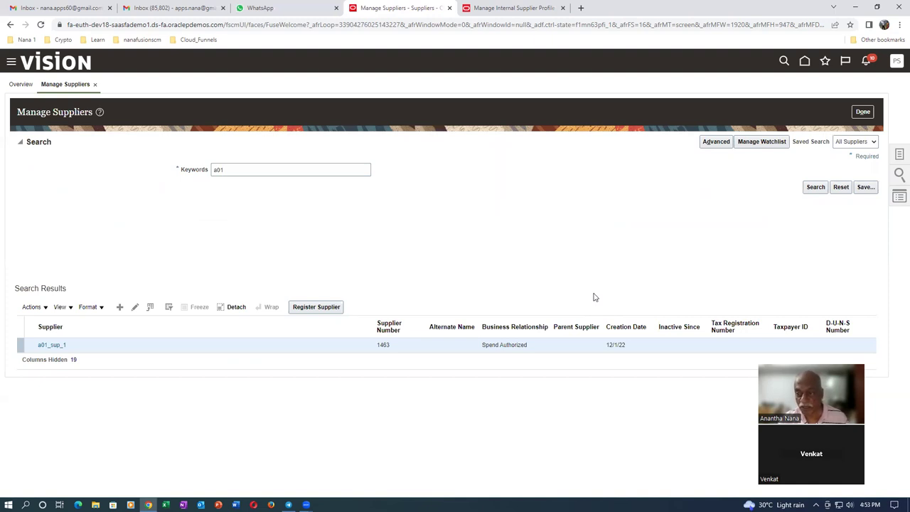
pyautogui.click(862, 111)
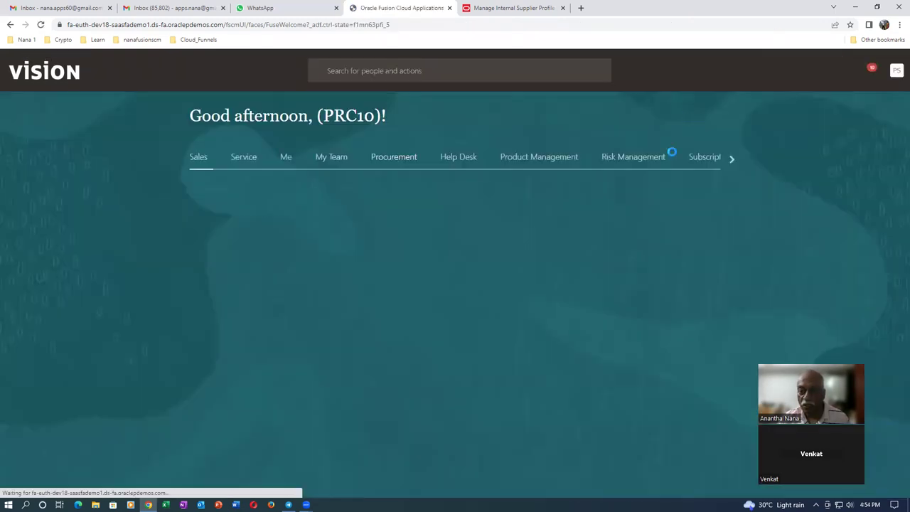
# - Page through the home page app groups to Tools and open the Security Console's Roles page
pyautogui.click(732, 159)
pyautogui.click(731, 159)
pyautogui.click(727, 159)
pyautogui.click(726, 159)
pyautogui.click(726, 160)
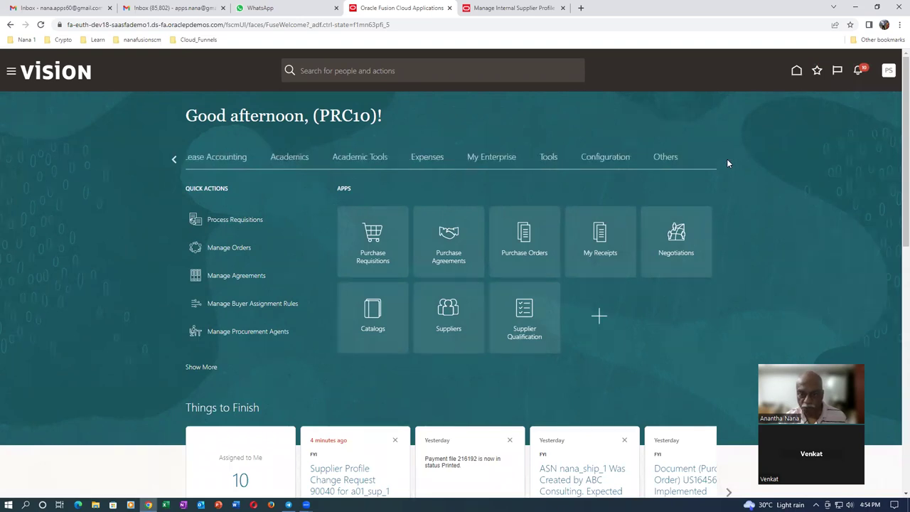
pyautogui.click(545, 158)
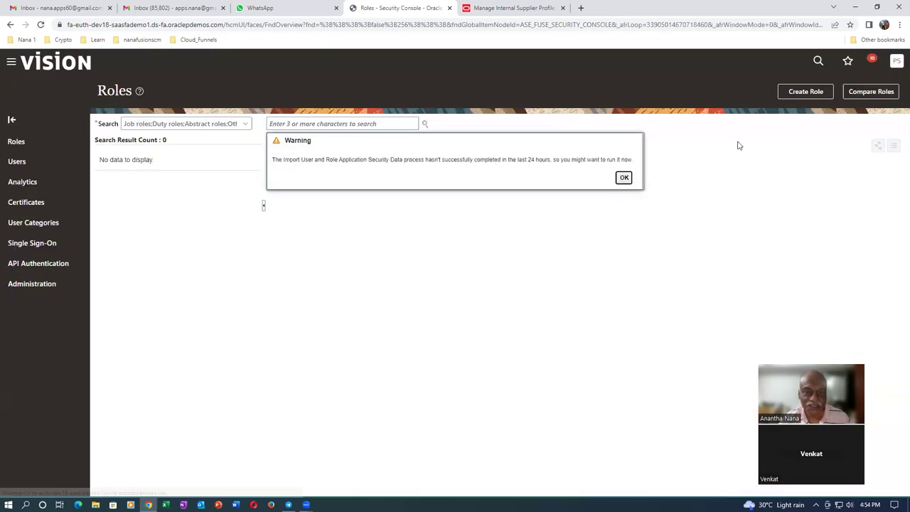
# - Dismiss the import warning, search Users for the supplier contact's user name, and open the account details
pyautogui.click(623, 178)
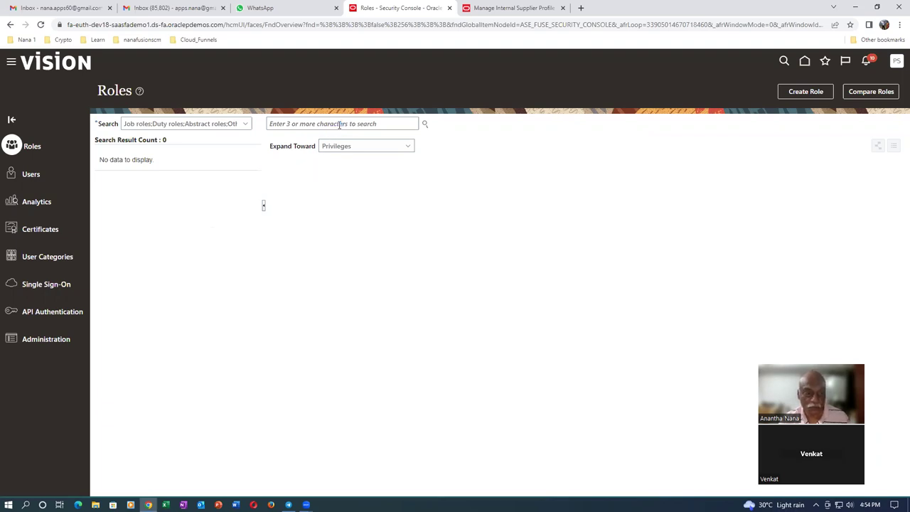
pyautogui.write('Anantha 1')
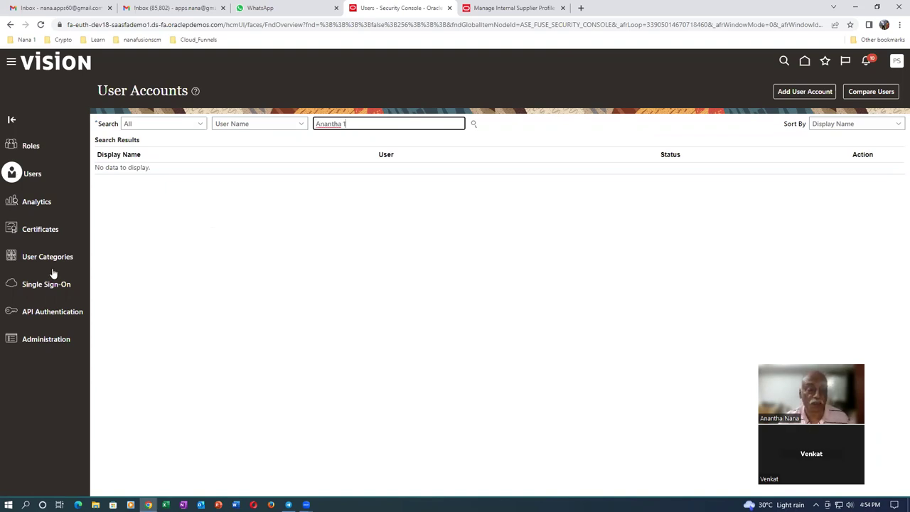
pyautogui.press('Return')
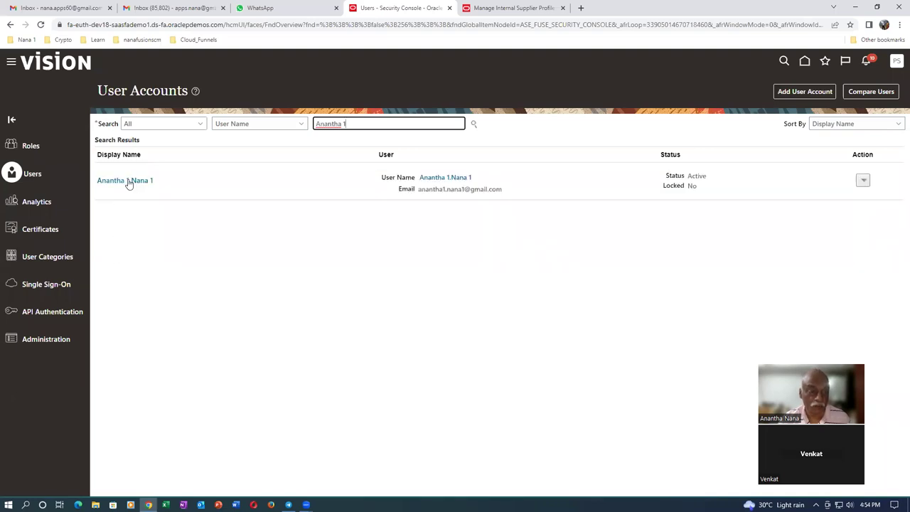
pyautogui.click(128, 183)
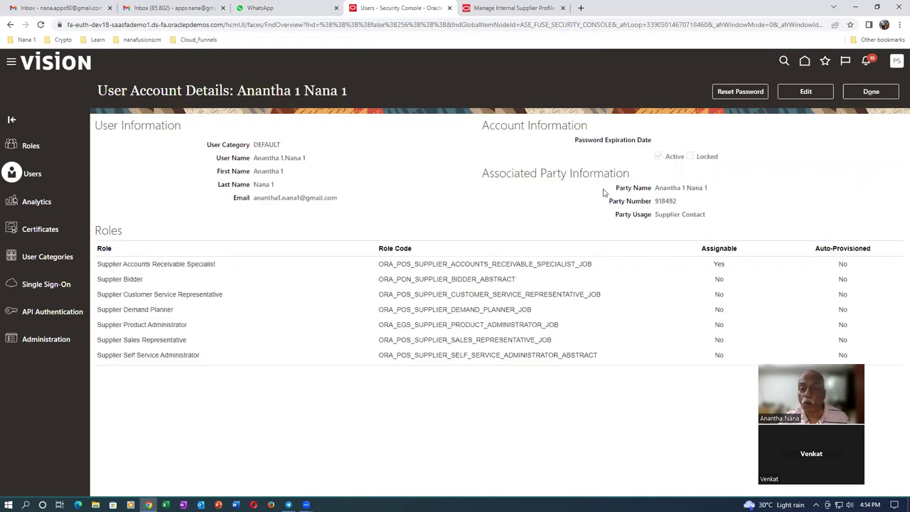
# - Manually reset the supplier contact's password by entering and confirming a new password
pyautogui.click(755, 91)
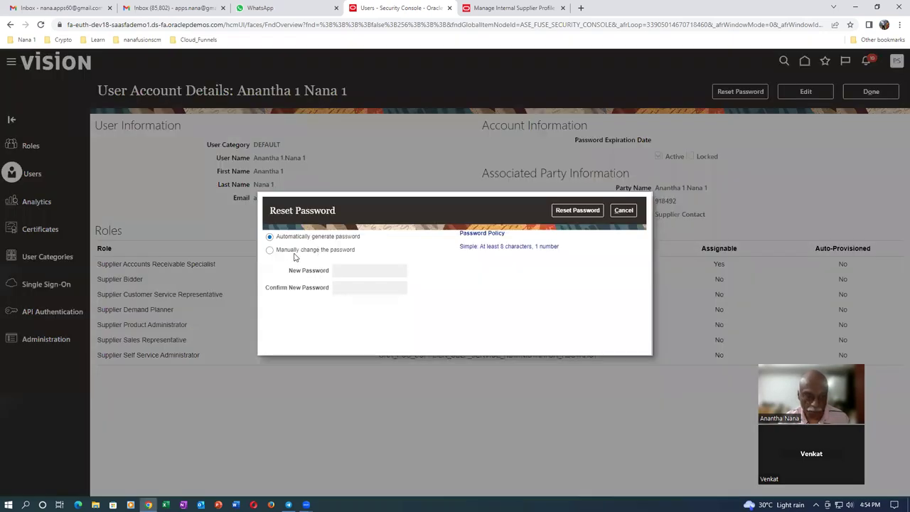
pyautogui.click(295, 252)
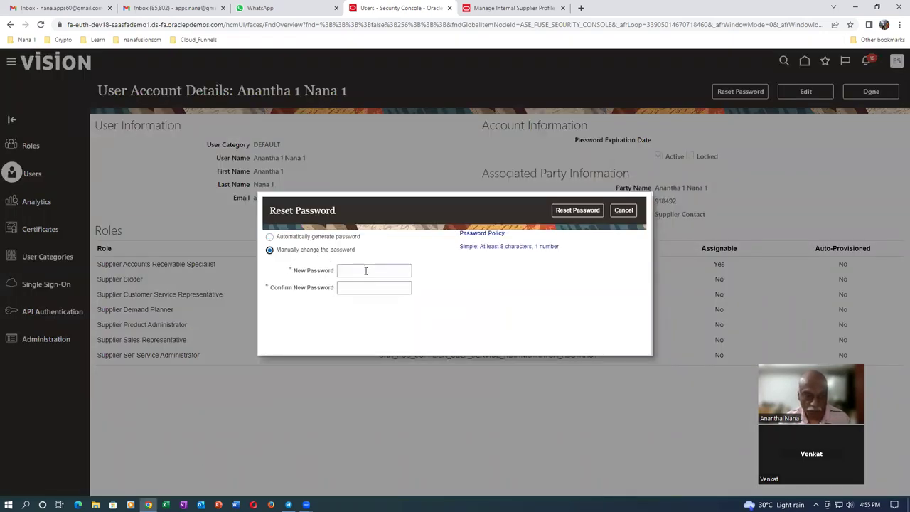
pyautogui.click(369, 270)
pyautogui.write('•••••••')
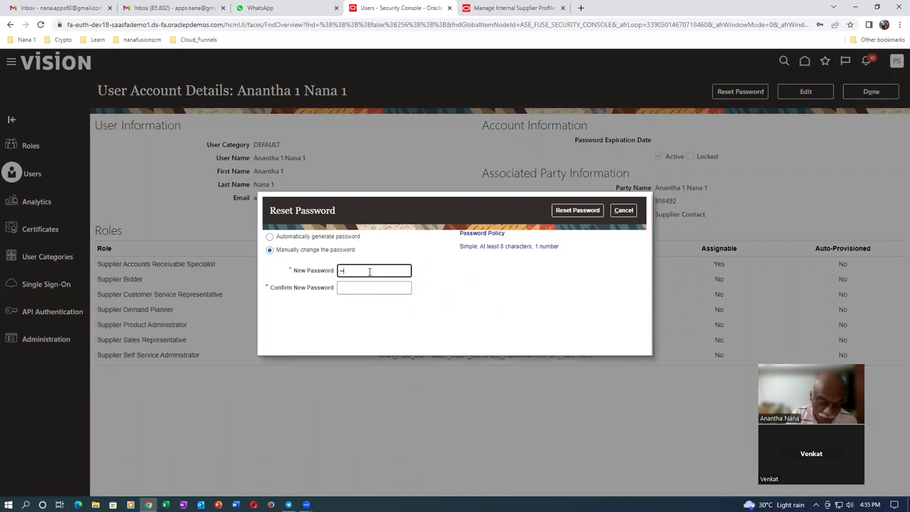
pyautogui.write('•••')
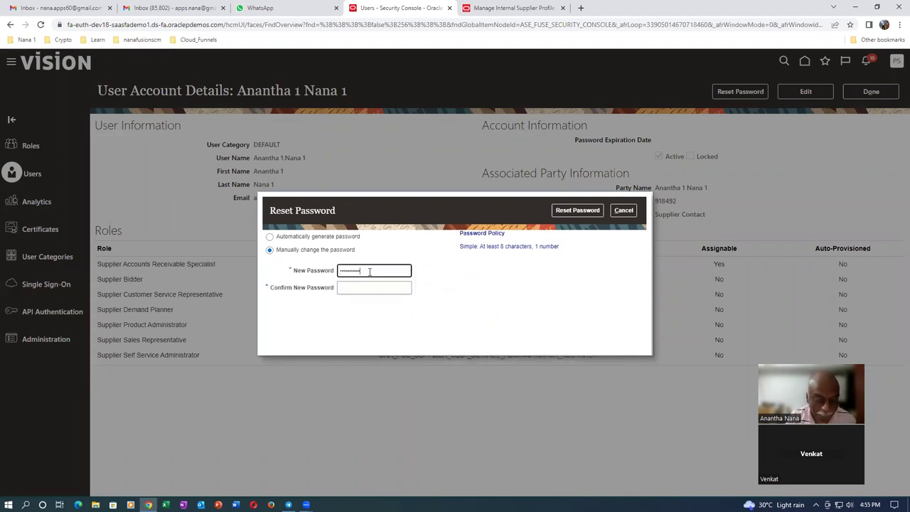
pyautogui.press('Tab')
pyautogui.write('•')
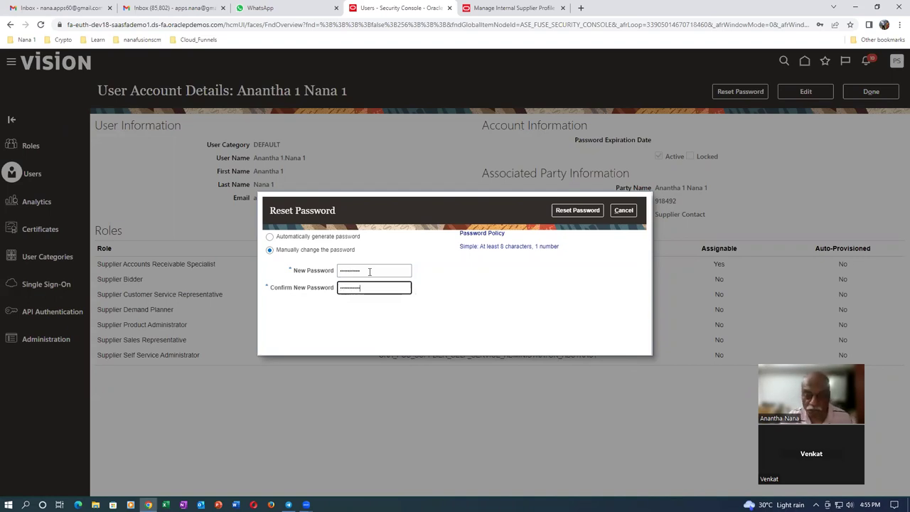
pyautogui.click(578, 206)
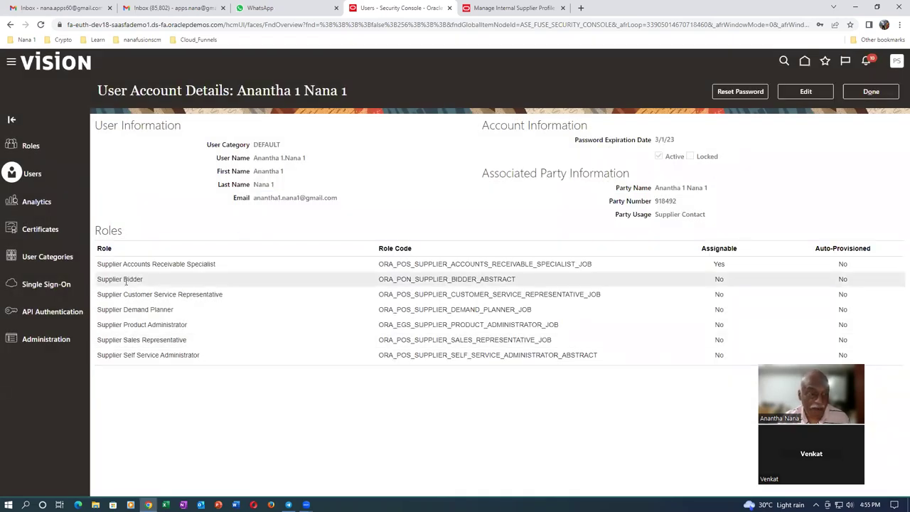
# - Copy the demo environment's host address from Chrome and load it in Opera
pyautogui.click(139, 25)
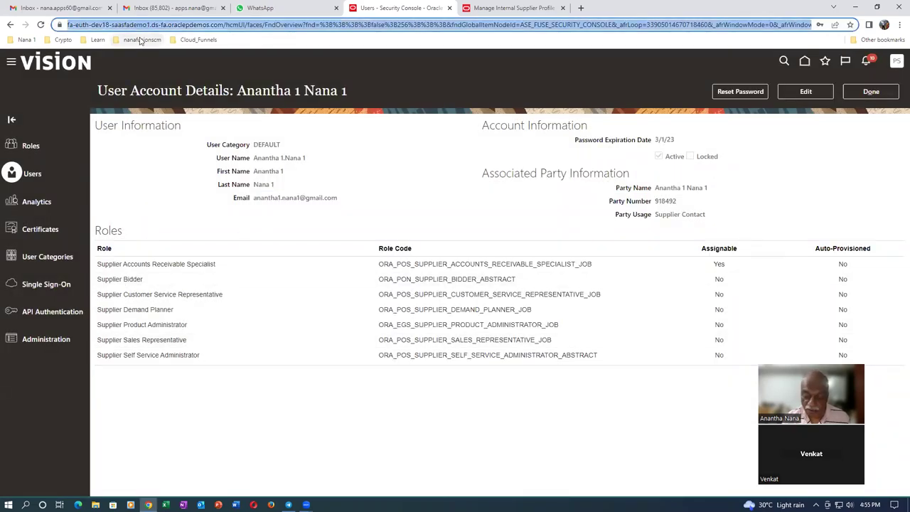
pyautogui.hotkey('ctrl', 'c')
pyautogui.hotkey('shift', 'Right')
pyautogui.hotkey('shift', 'Right')
pyautogui.hotkey('shift', 'Right')
pyautogui.hotkey('shift', 'Right')
pyautogui.hotkey('shift', 'Right')
pyautogui.hotkey('shift', 'Right')
pyautogui.hotkey('shift', 'Right')
pyautogui.hotkey('shift', 'Right')
pyautogui.hotkey('shift', 'Right')
pyautogui.hotkey('shift', 'Right')
pyautogui.hotkey('shift', 'Right')
pyautogui.hotkey('shift', 'Right')
pyautogui.hotkey('shift', 'Right')
pyautogui.hotkey('shift', 'Right')
pyautogui.hotkey('shift', 'Right')
pyautogui.hotkey('shift', 'Right')
pyautogui.hotkey('shift', 'Right')
pyautogui.hotkey('shift', 'Right')
pyautogui.hotkey('shift', 'Right')
pyautogui.hotkey('shift', 'Right')
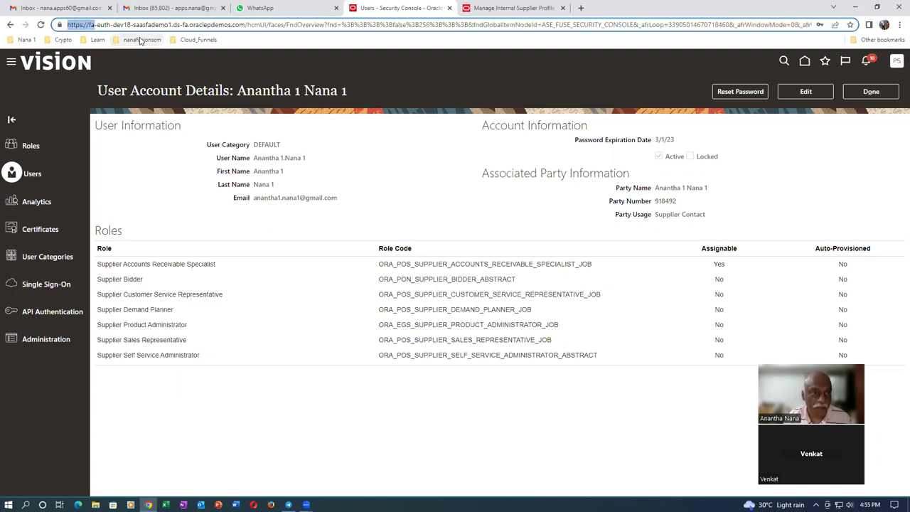
pyautogui.hotkey('shift', 'Right')
pyautogui.hotkey('shift', 'Right')
pyautogui.hotkey('shift', 'Right')
pyautogui.hotkey('shift', 'Right')
pyautogui.hotkey('shift', 'Right')
pyautogui.hotkey('shift', 'Right')
pyautogui.hotkey('shift', 'Right')
pyautogui.hotkey('shift', 'Right')
pyautogui.hotkey('shift', 'Right')
pyautogui.hotkey('shift', 'Right')
pyautogui.hotkey('shift', 'Right')
pyautogui.hotkey('shift', 'Right')
pyautogui.hotkey('shift', 'Right')
pyautogui.hotkey('shift', 'Right')
pyautogui.hotkey('shift', 'Right')
pyautogui.hotkey('shift', 'Right')
pyautogui.hotkey('shift', 'Right')
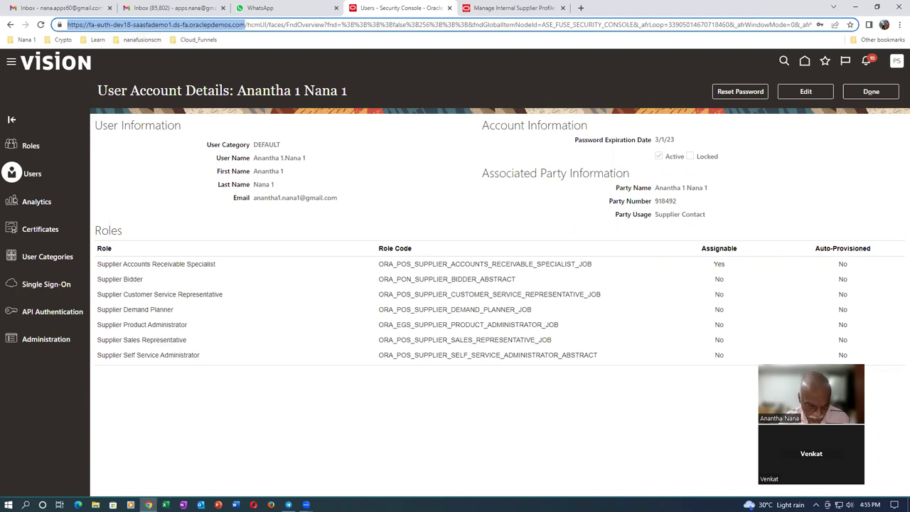
pyautogui.click(253, 505)
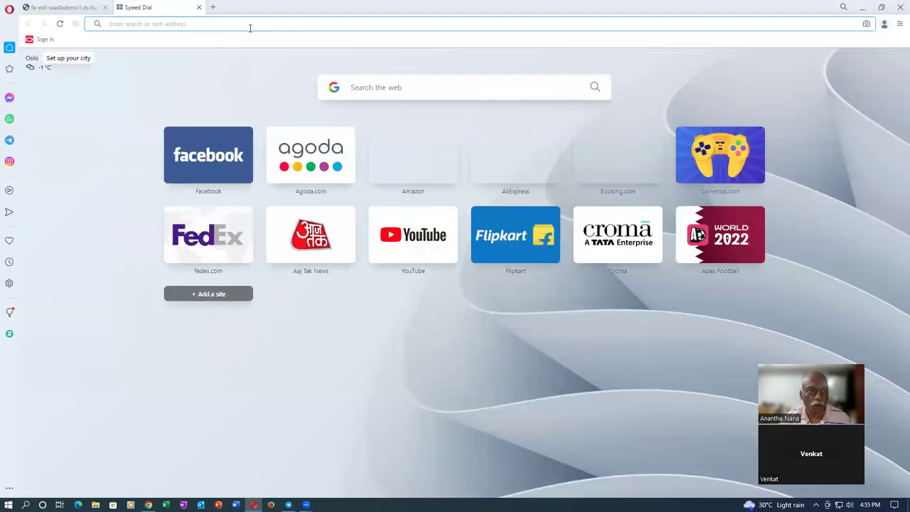
pyautogui.hotkey('ctrl', 'v')
pyautogui.press('Return')
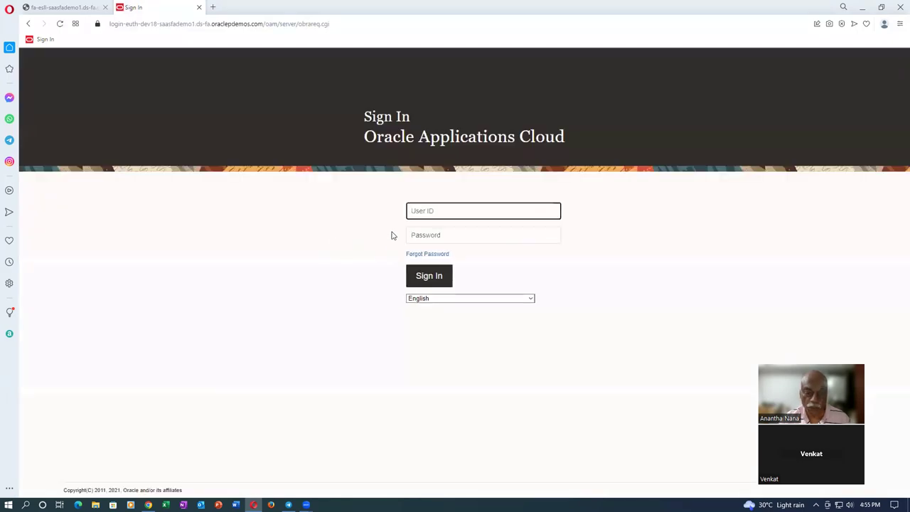
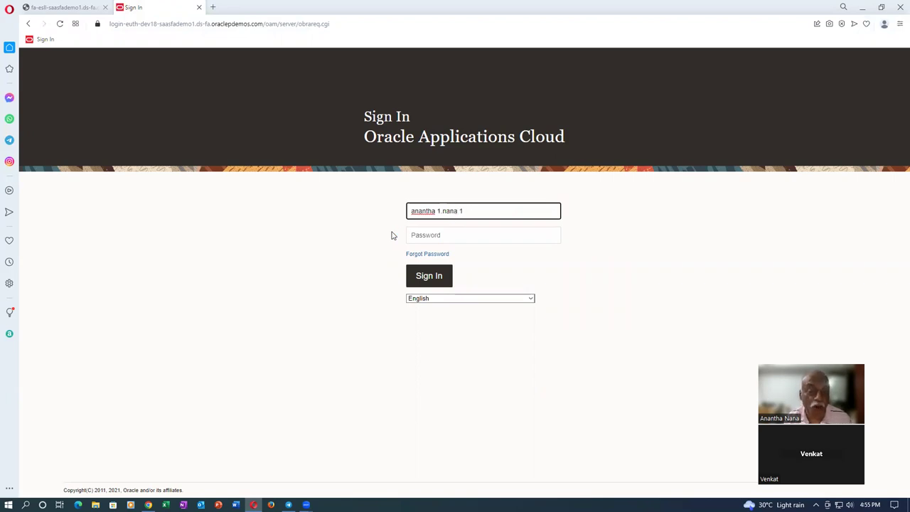
# - Sign in to Oracle Fusion in Opera with the supplier contact's user ID and new password
pyautogui.press('Tab')
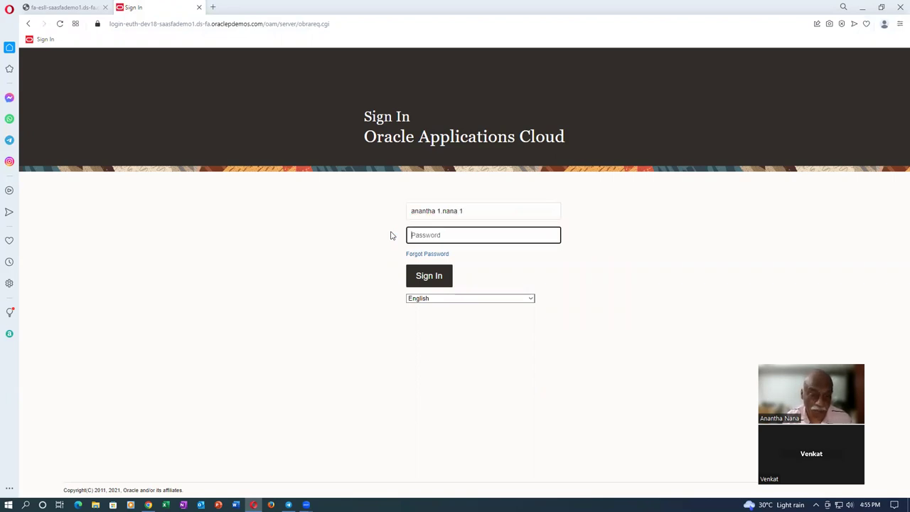
pyautogui.write('•••••••')
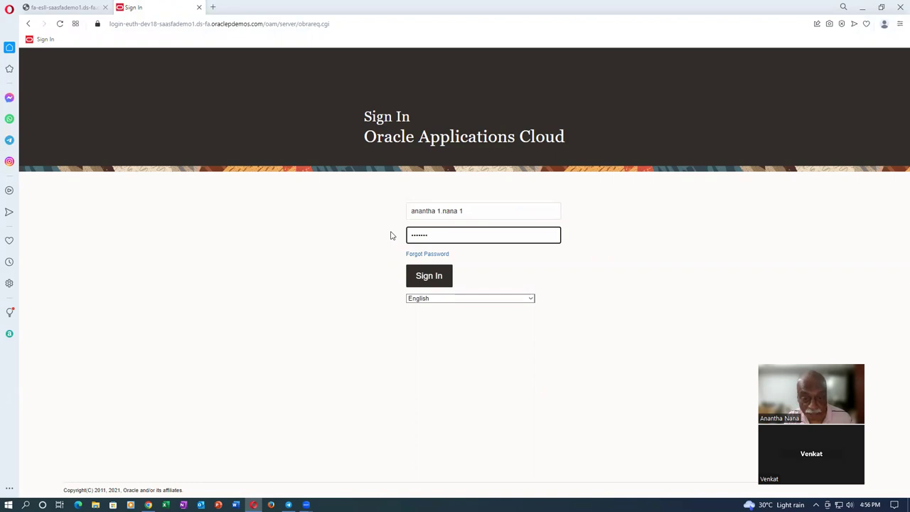
pyautogui.write('••')
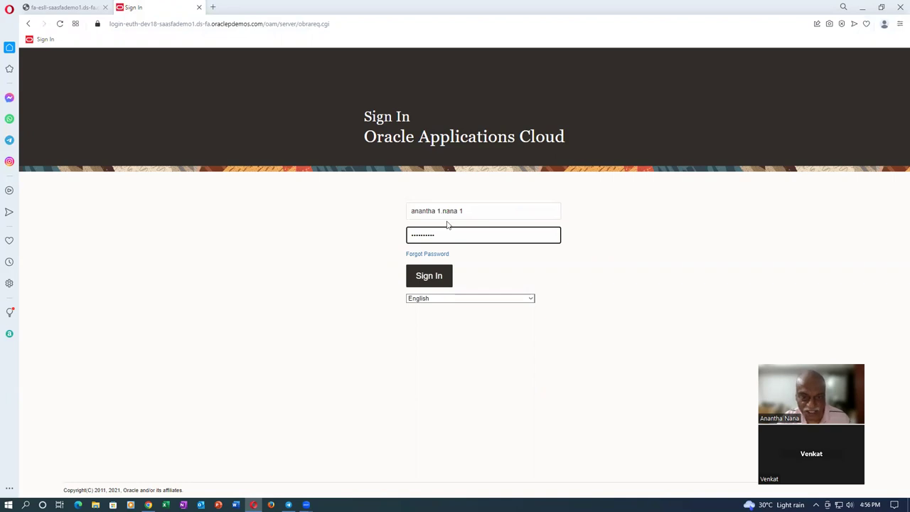
pyautogui.click(432, 280)
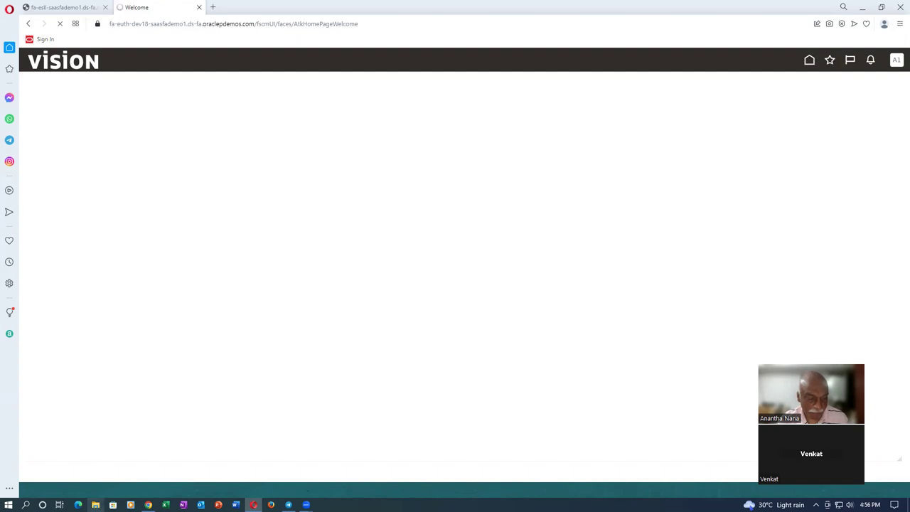
# - Search Main (J:) > Oracle SCM Training > Fusion_Procurement_Documentation for 'vmi' and open VMI_Replenishment
pyautogui.click(95, 504)
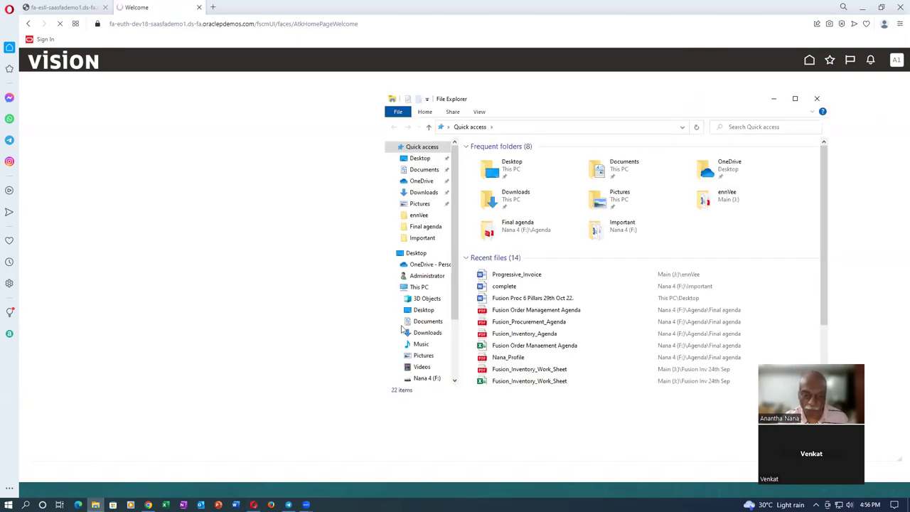
pyautogui.scroll(-1, 420, 320)
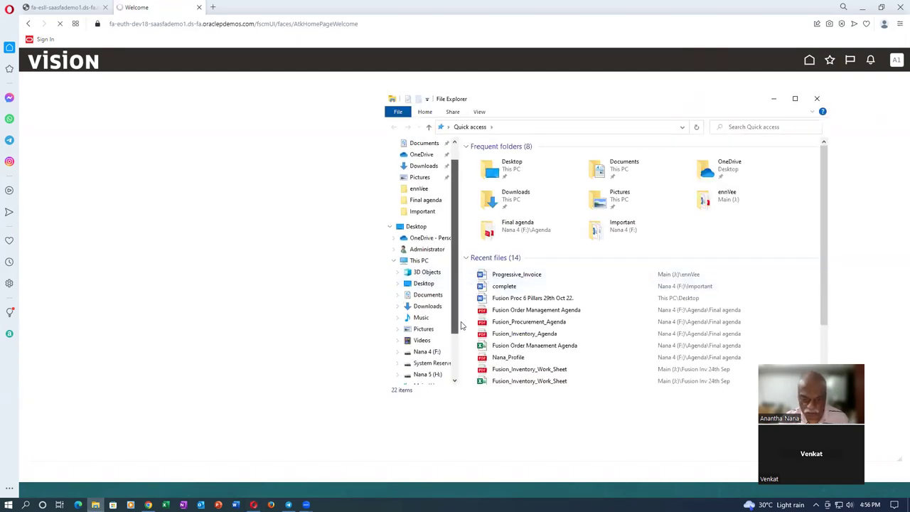
pyautogui.click(427, 374)
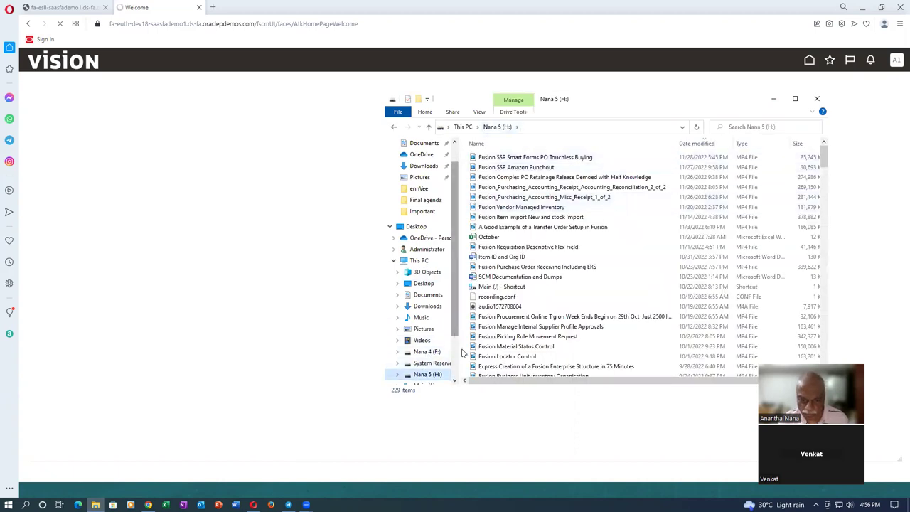
pyautogui.scroll(-1, 430, 348)
pyautogui.click(423, 352)
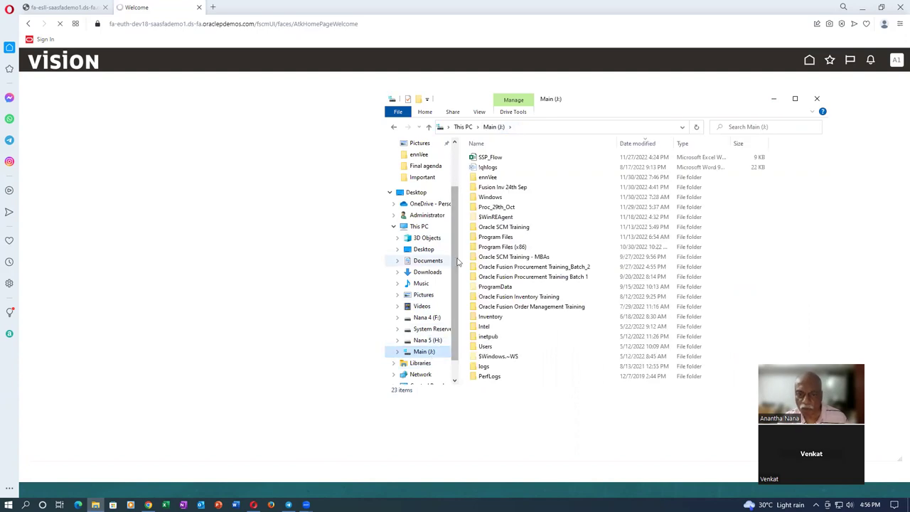
pyautogui.doubleClick(545, 227)
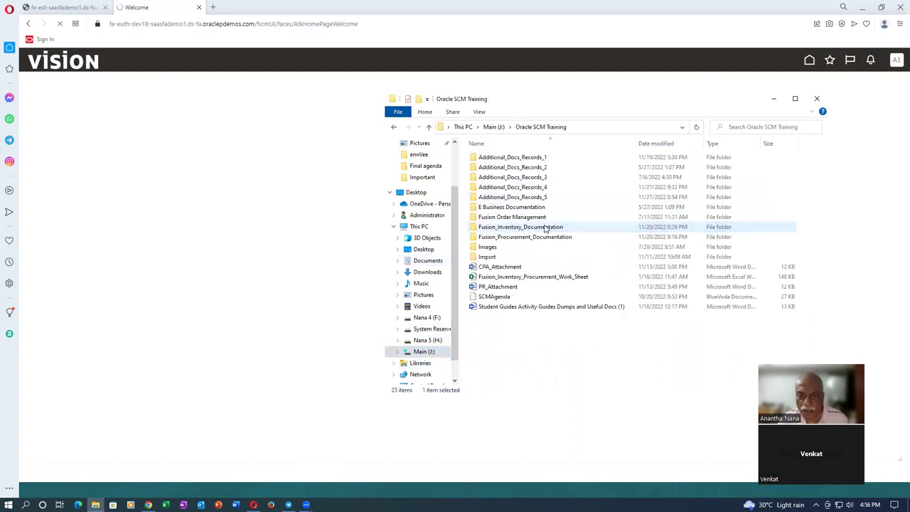
pyautogui.doubleClick(541, 237)
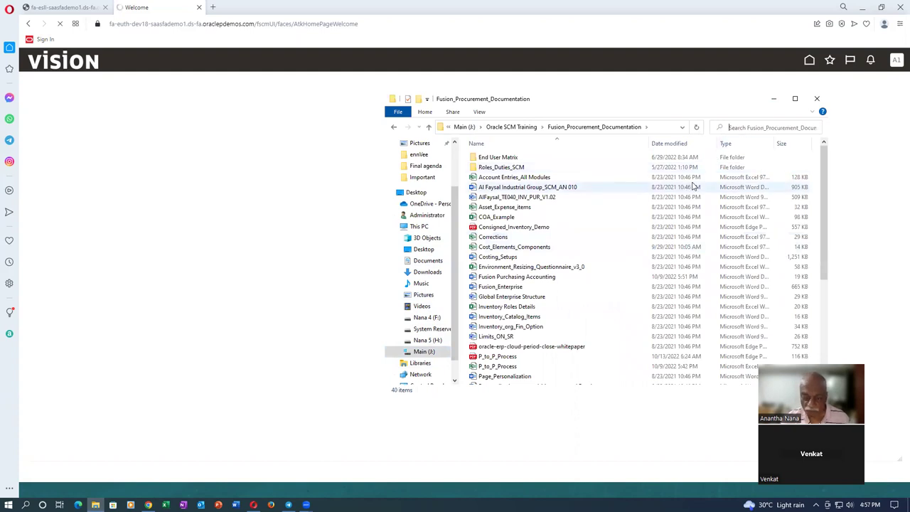
pyautogui.write('vmi')
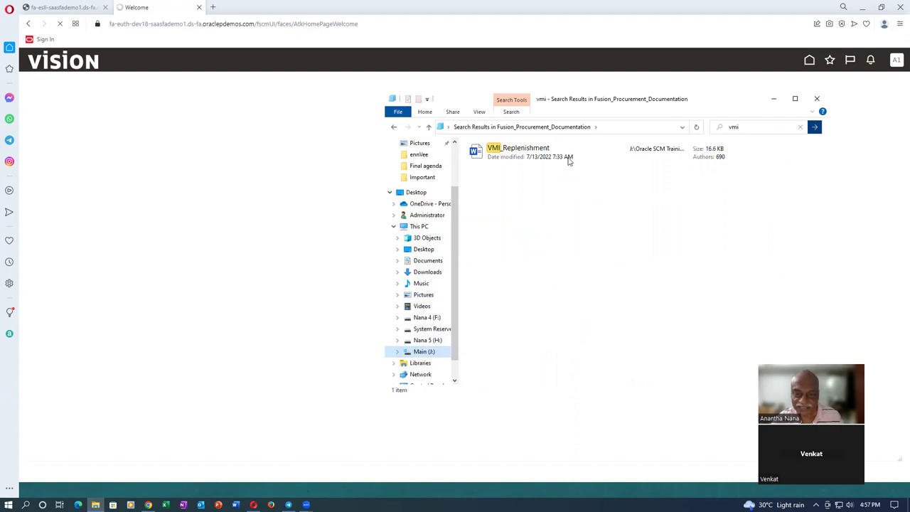
pyautogui.click(529, 157)
pyautogui.doubleClick(530, 156)
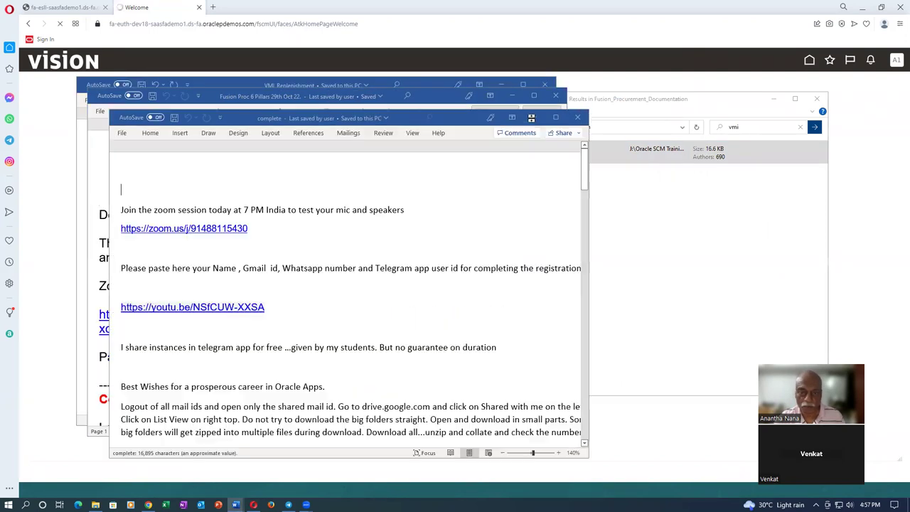
# - Maximize VMI_Replenishment and highlight the Supplier Demand Planner role in the role table
pyautogui.click(523, 84)
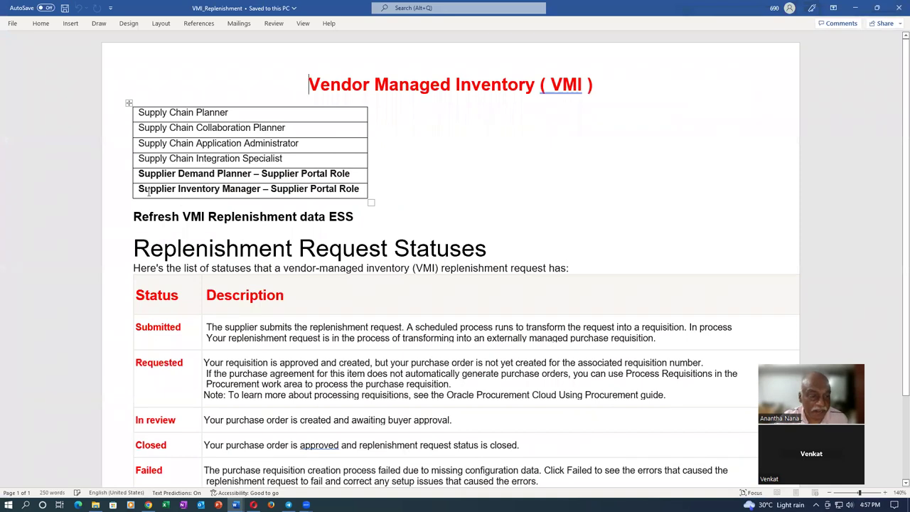
pyautogui.moveTo(139, 177); pyautogui.dragTo(251, 177)
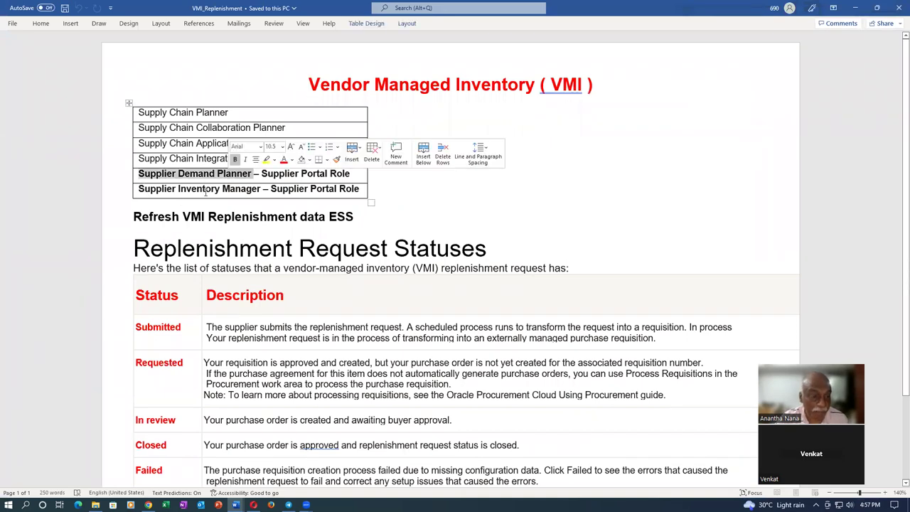
pyautogui.click(206, 190)
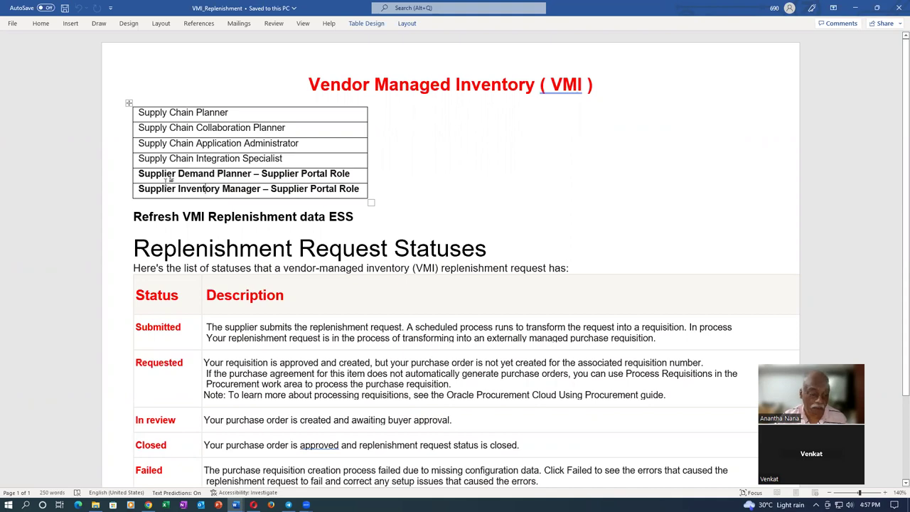
# - Switch back to Opera's Oracle Fusion Welcome page
pyautogui.hotkey('alt', 'Tab')
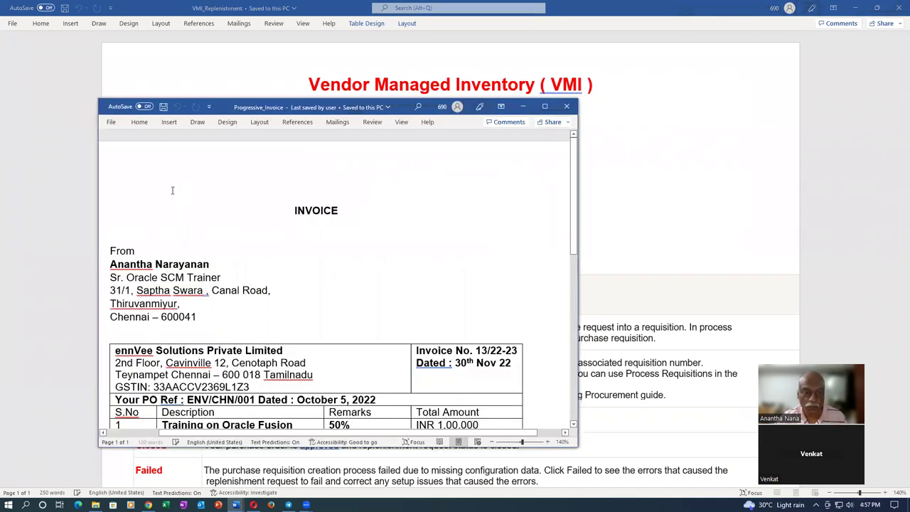
pyautogui.hotkey('alt', 'Tab')
pyautogui.hotkey('alt', 'Tab')
pyautogui.hotkey('alt', 'Tab')
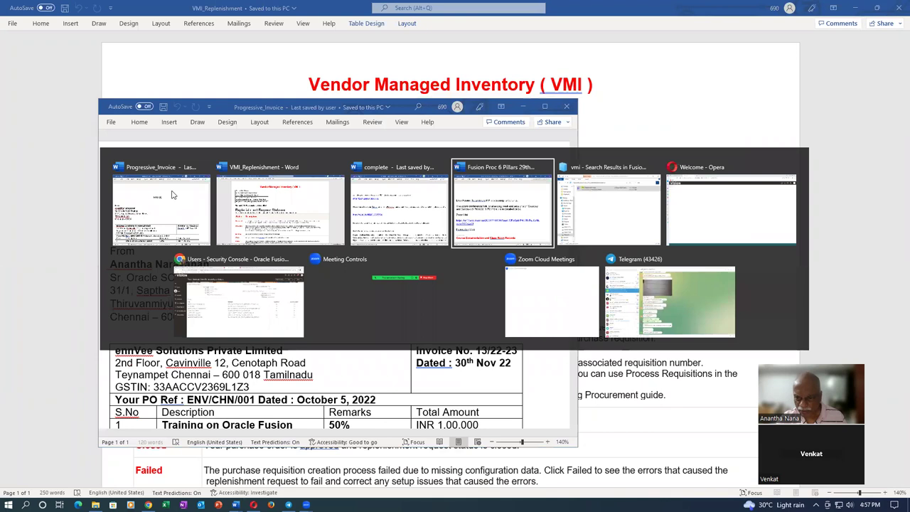
pyautogui.hotkey('alt', 'Tab')
pyautogui.hotkey('alt', 'Tab')
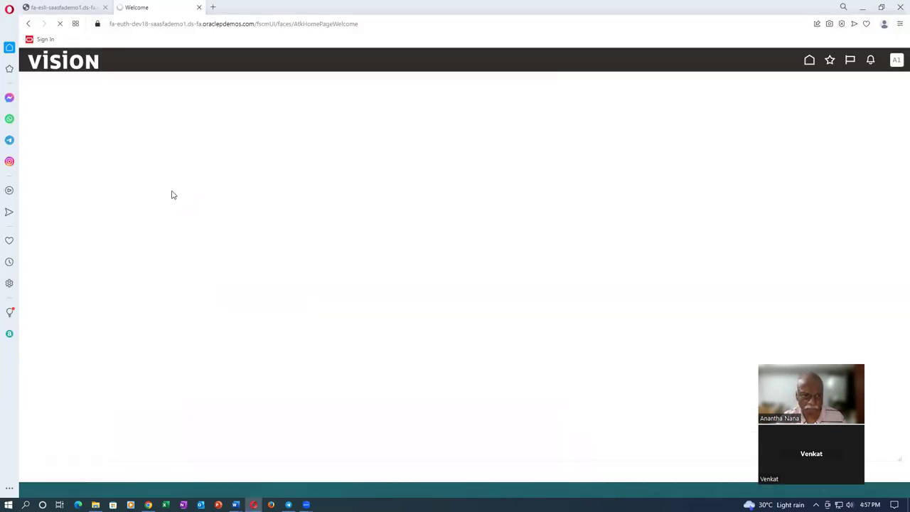
pyautogui.hotkey('alt', 'Tab')
pyautogui.hotkey('alt', 'Tab')
pyautogui.hotkey('alt', 'Tab')
pyautogui.hotkey('alt', 'Tab')
pyautogui.hotkey('alt', 'Tab')
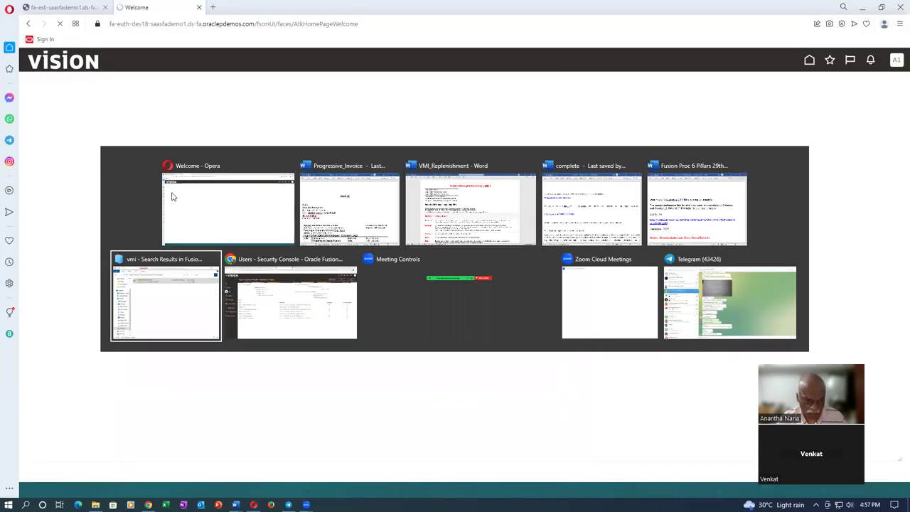
pyautogui.hotkey('alt', 'Tab')
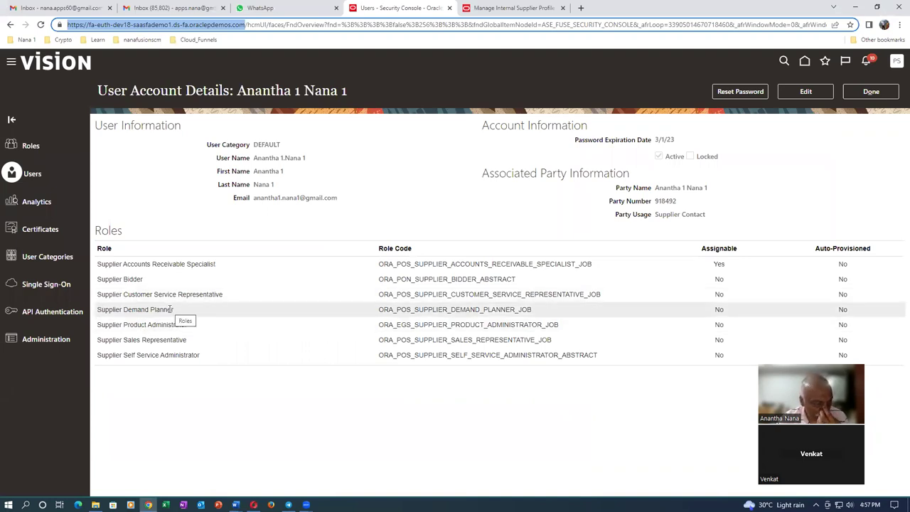
pyautogui.hotkey('alt', 'Tab')
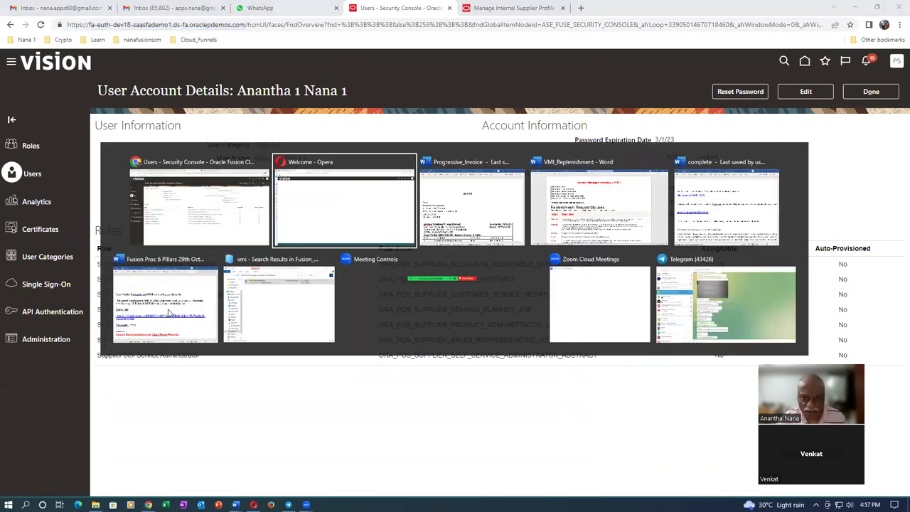
pyautogui.hotkey('alt', 'Tab')
pyautogui.hotkey('alt', 'Tab')
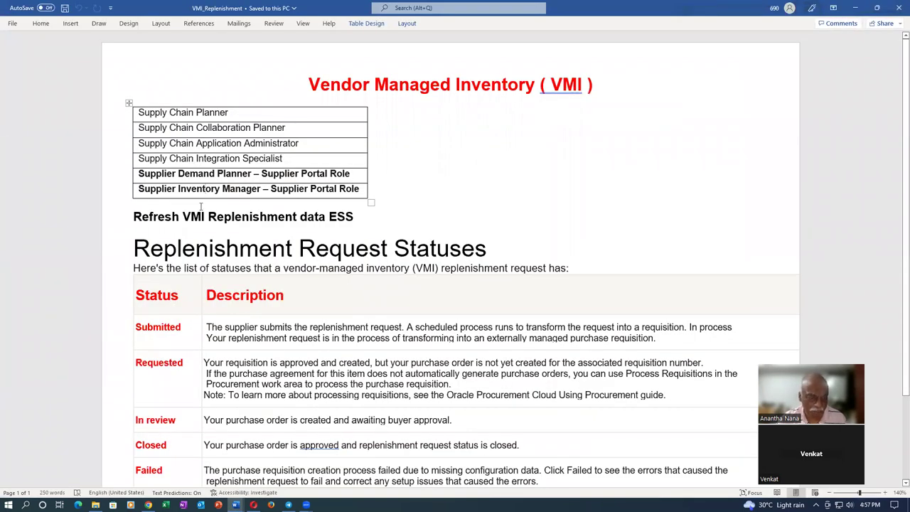
pyautogui.click(254, 505)
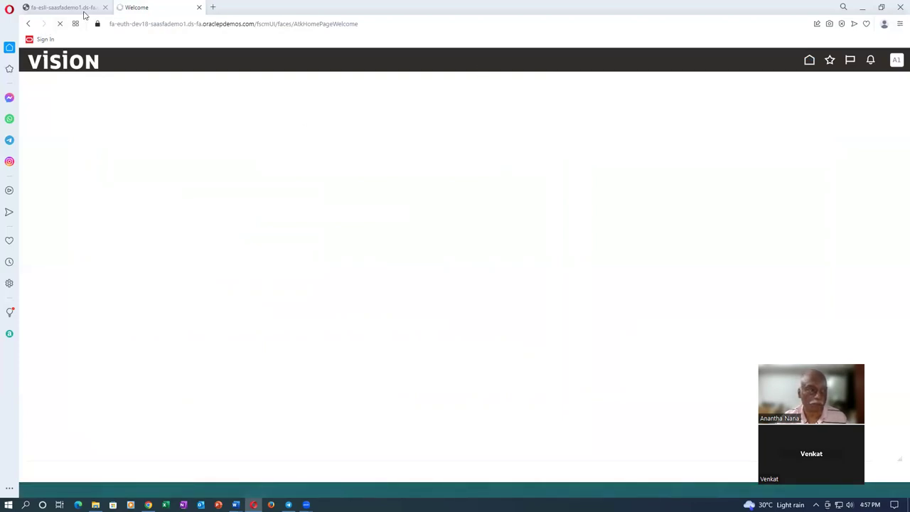
# - Close the extra tab, view the Supplier Portal overview, then return to Chrome's Security Console account
pyautogui.click(105, 7)
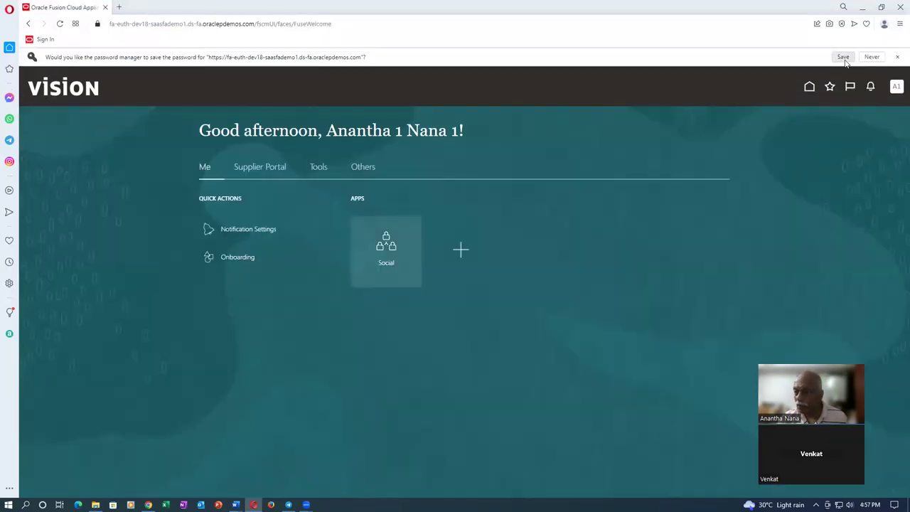
pyautogui.click(842, 57)
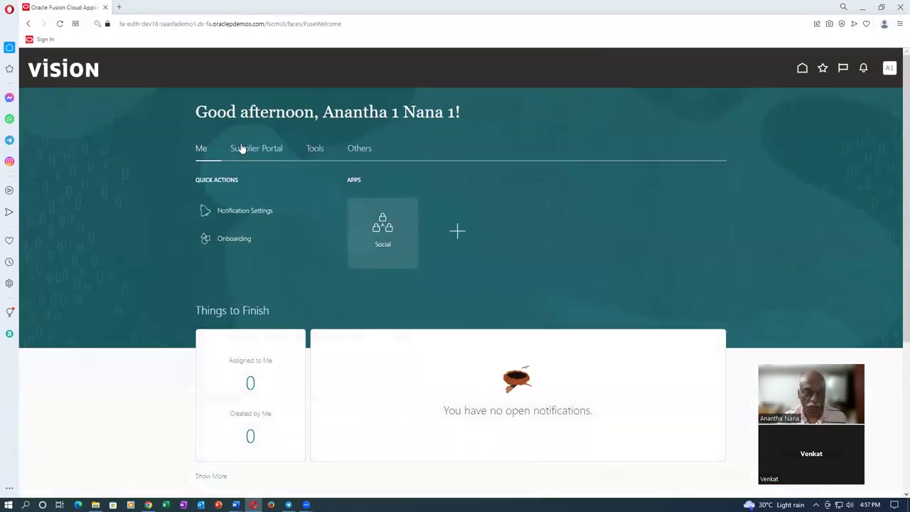
pyautogui.click(242, 148)
pyautogui.click(239, 249)
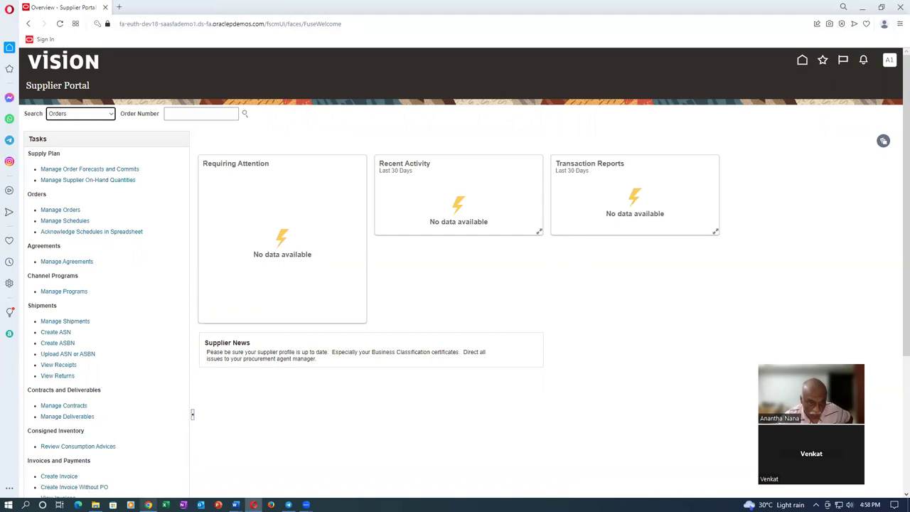
pyautogui.moveTo(148, 505)
pyautogui.click(148, 458)
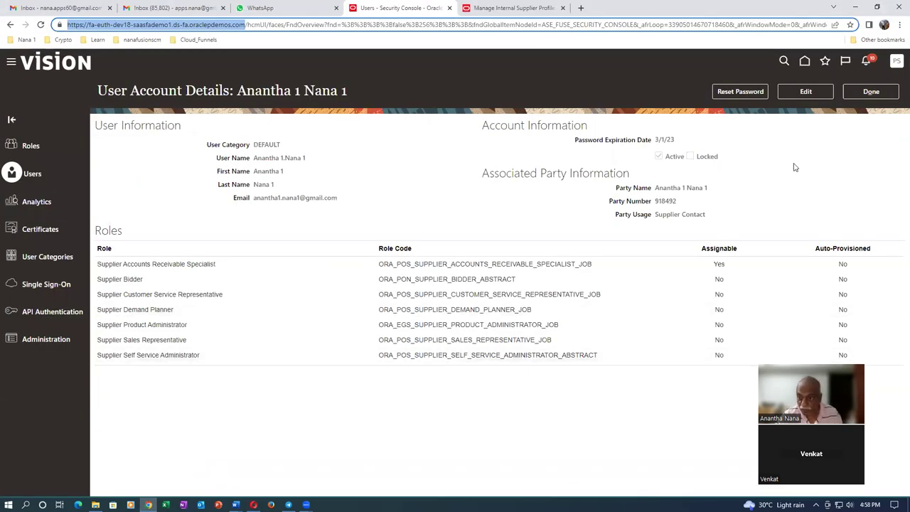
# - Edit the account, add the Supplier Inventory Manager role via a 'supplier inv' search, and save
pyautogui.click(822, 92)
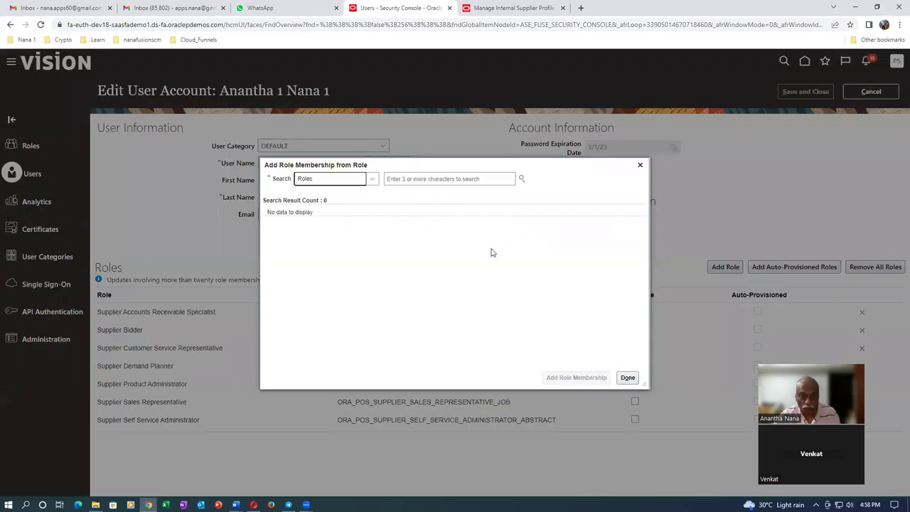
pyautogui.hotkey('alt', 'Tab')
pyautogui.press('Tab')
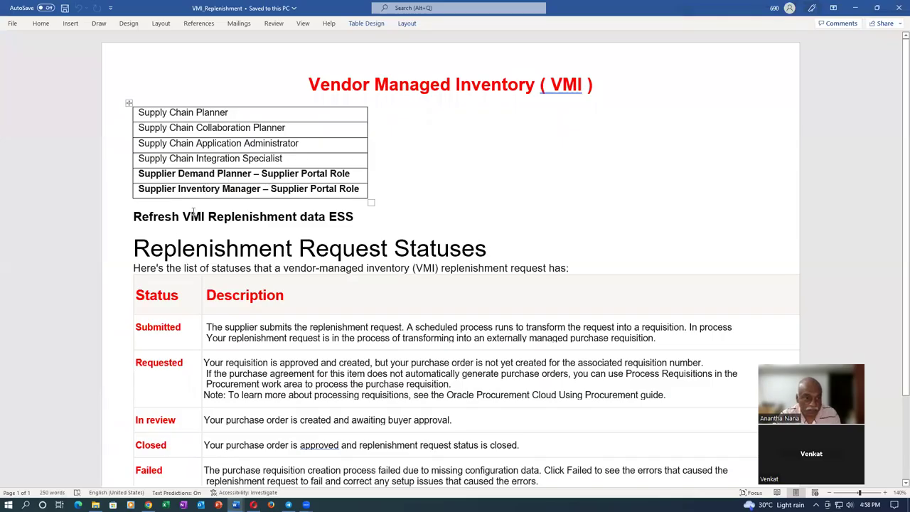
pyautogui.hotkey('alt', 'Tab')
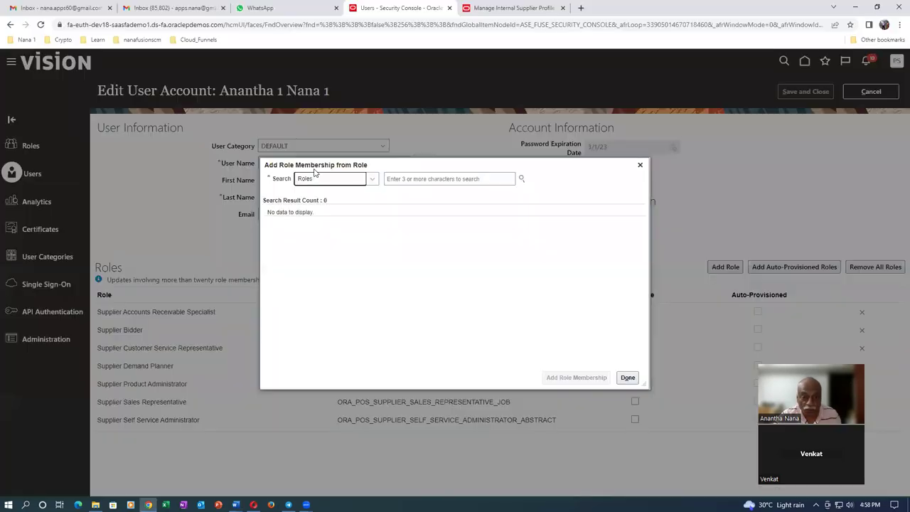
pyautogui.click(403, 177)
pyautogui.write('supplier')
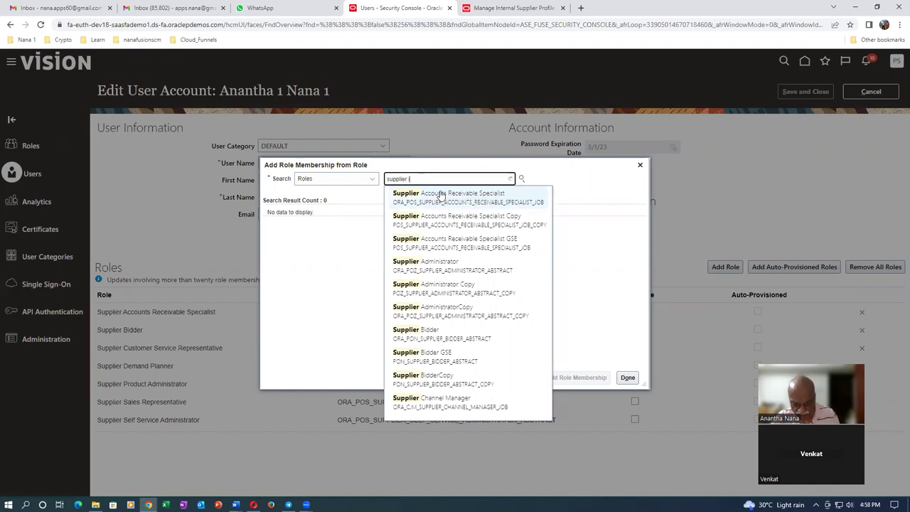
pyautogui.write('inv')
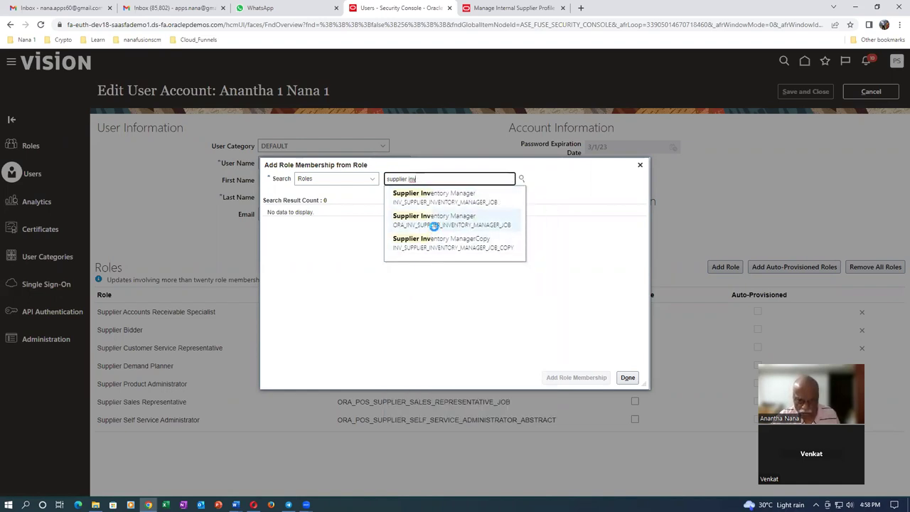
pyautogui.click(433, 225)
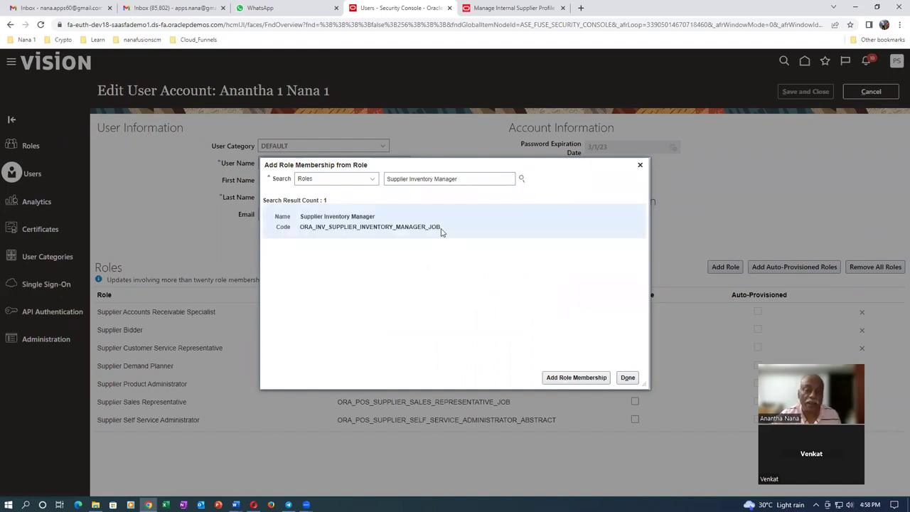
pyautogui.click(577, 377)
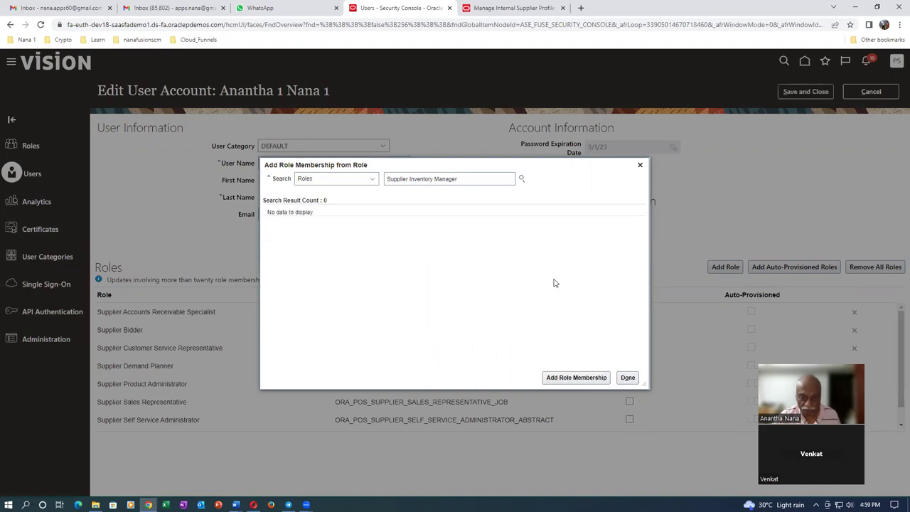
pyautogui.click(627, 377)
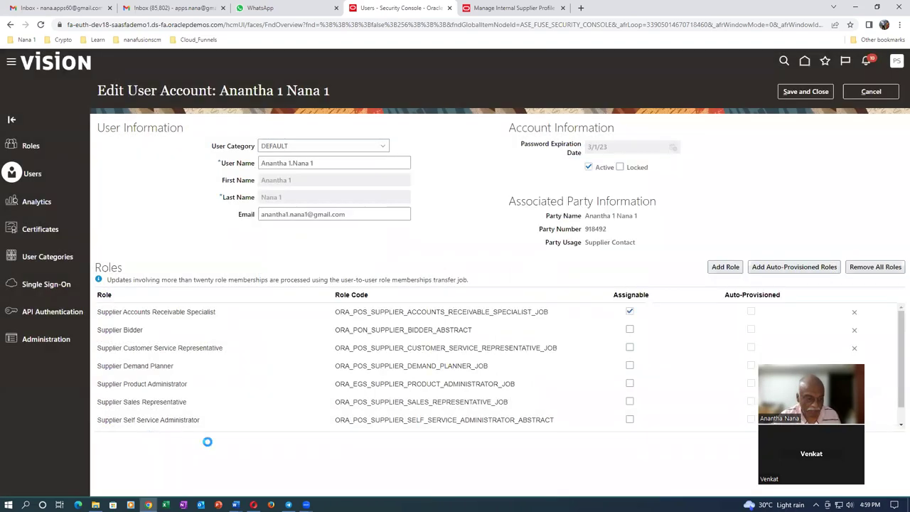
pyautogui.scroll(-1, 213, 426)
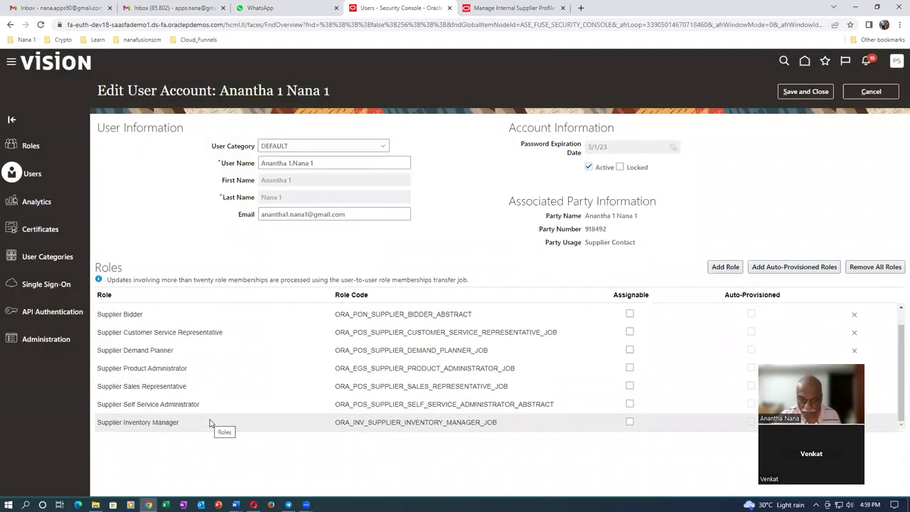
pyautogui.click(805, 91)
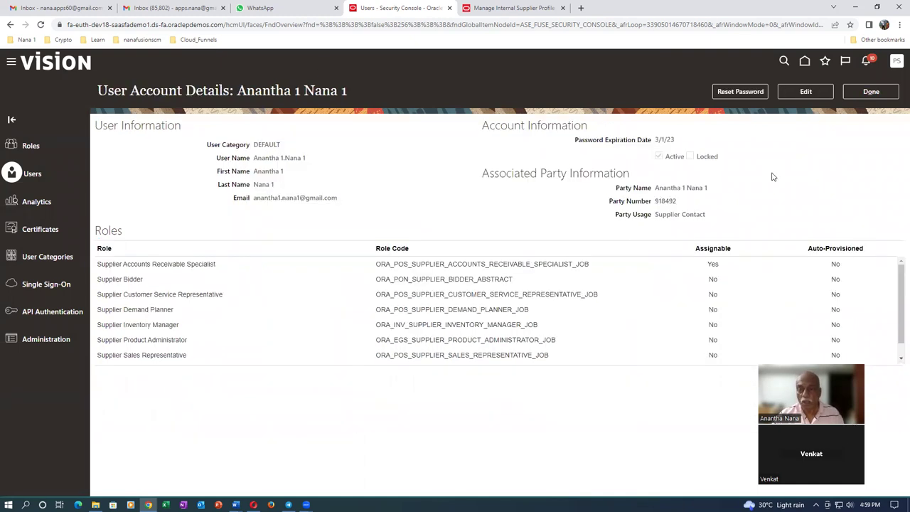
# - Leave the account, go to Scheduled Processes from the home page, and start scheduling a new process
pyautogui.click(875, 92)
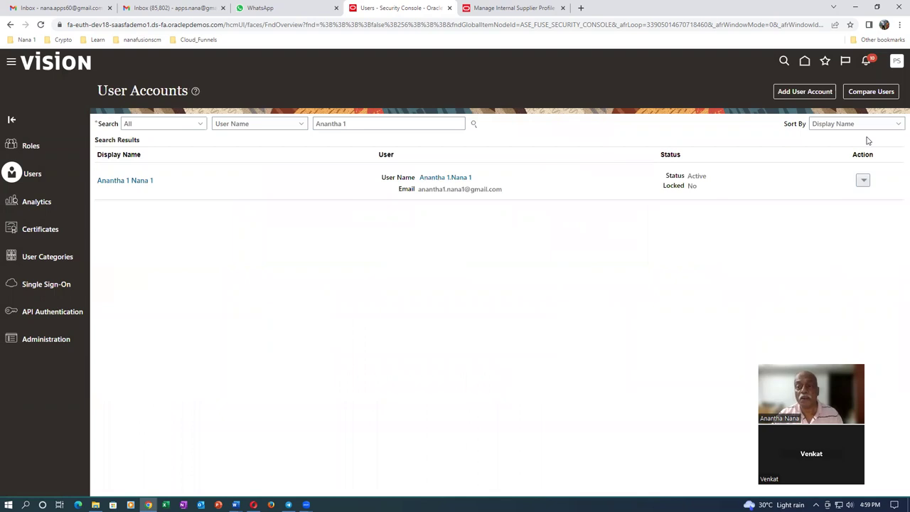
pyautogui.click(805, 63)
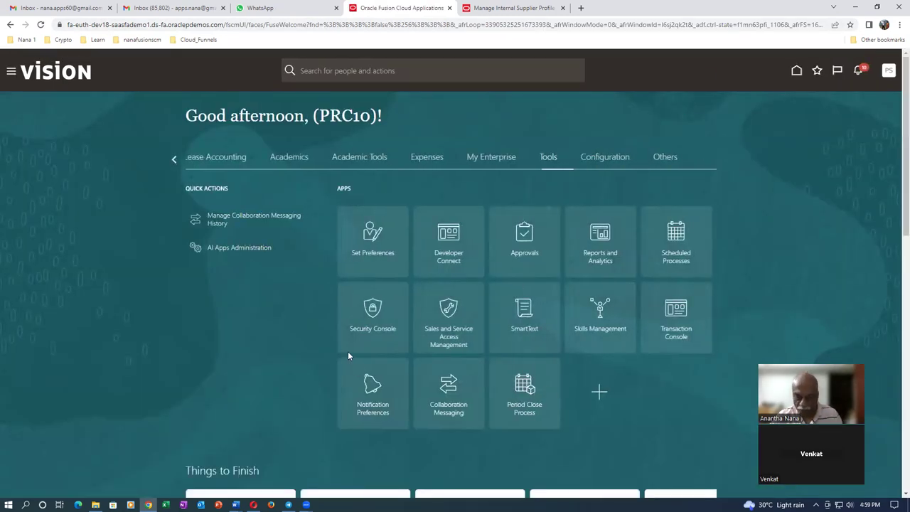
pyautogui.click(681, 253)
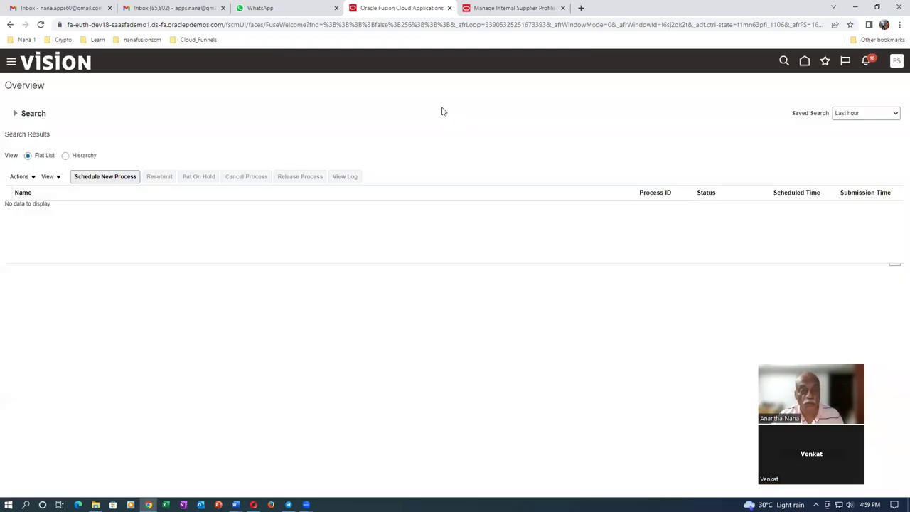
pyautogui.click(117, 177)
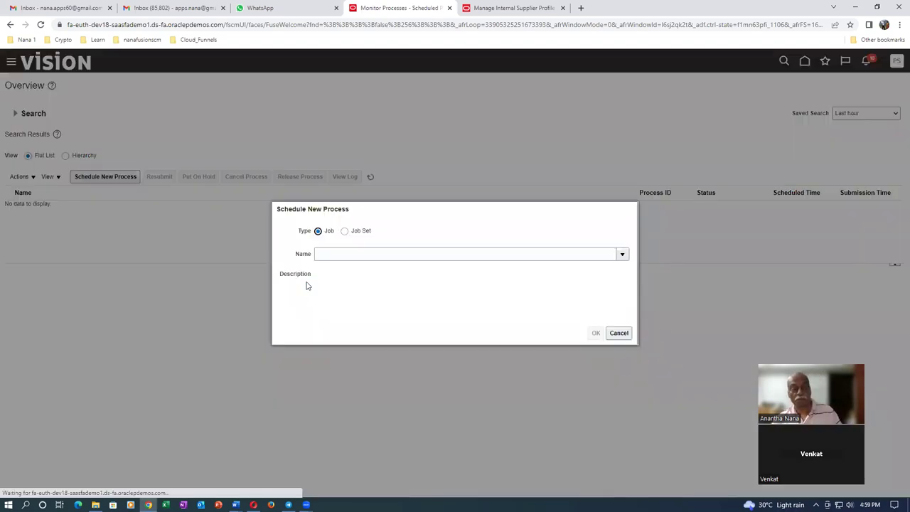
# - Search 'import%user%role%' and submit Import User and Role Application Security Data as process 5135434
pyautogui.click(353, 253)
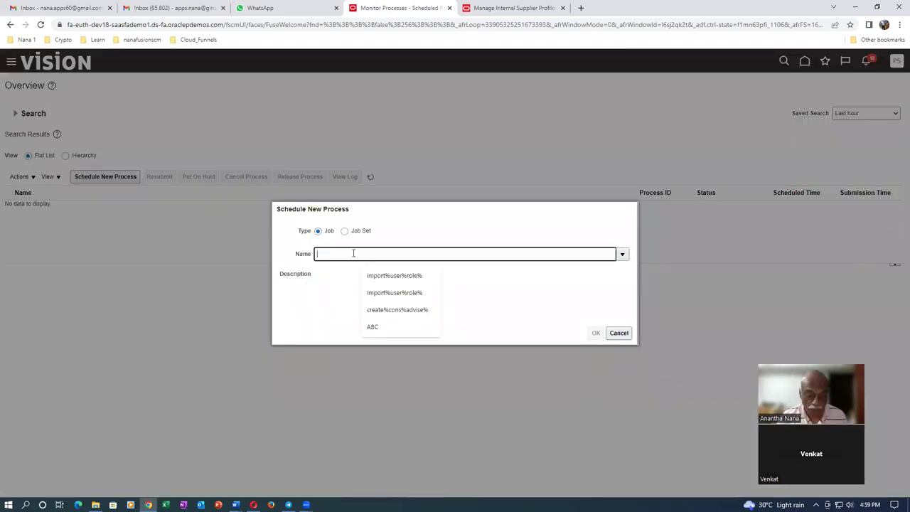
pyautogui.write('import%uds')
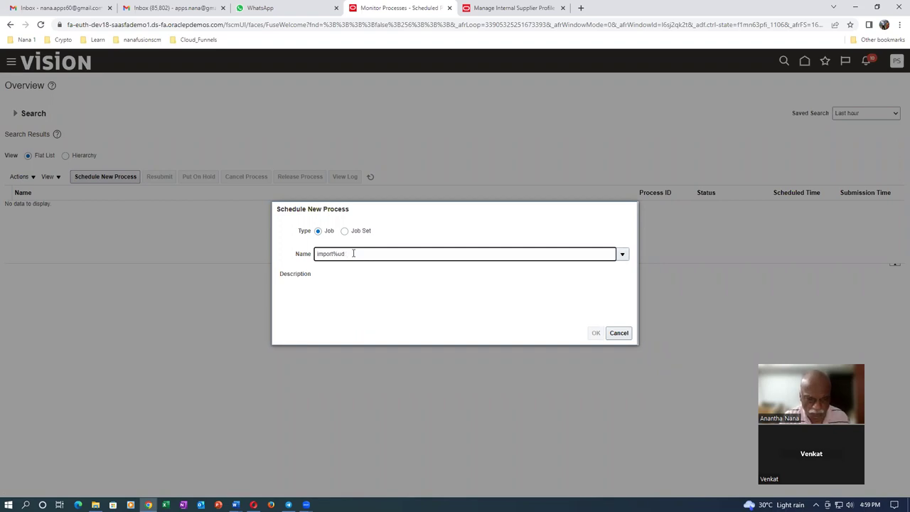
pyautogui.press('BackSpace')
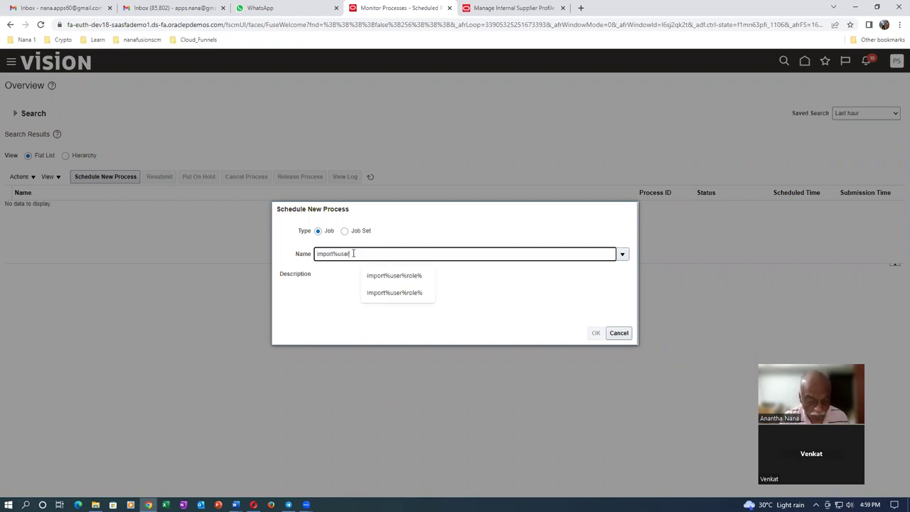
pyautogui.write('ser%role%')
pyautogui.press('Tab')
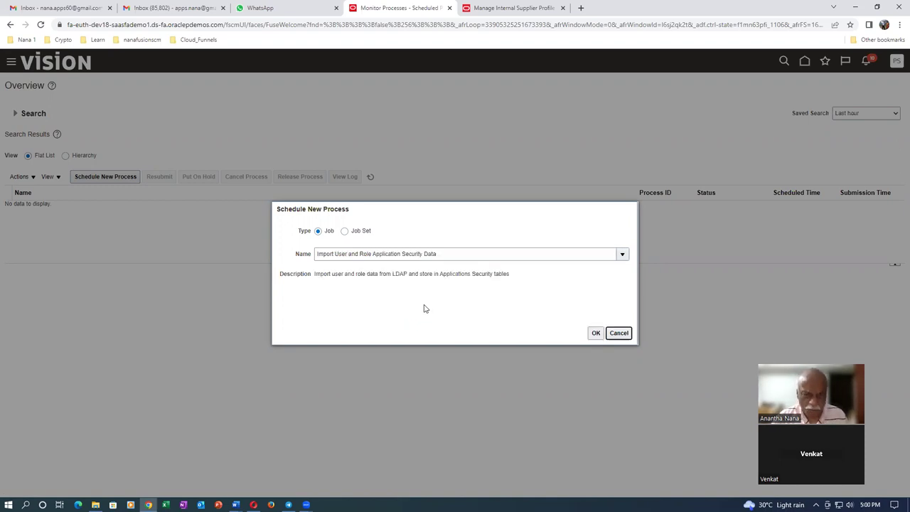
pyautogui.click(597, 333)
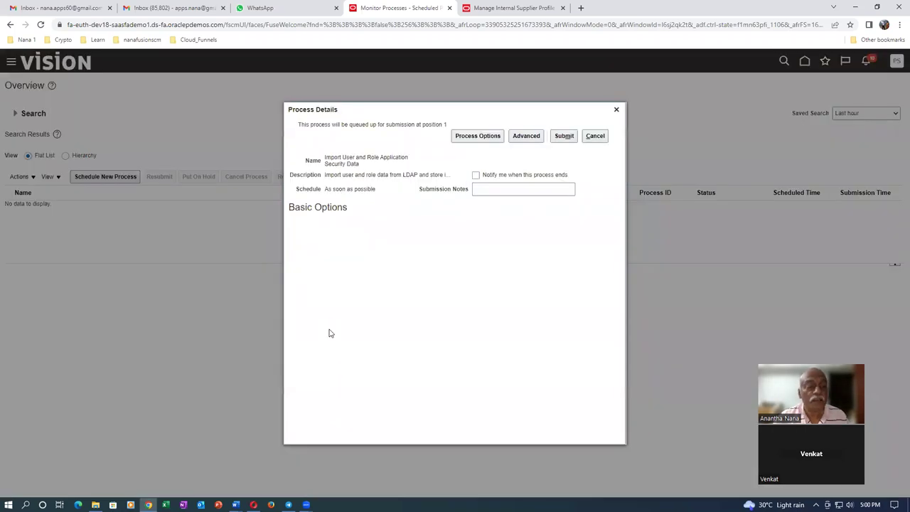
pyautogui.click(564, 138)
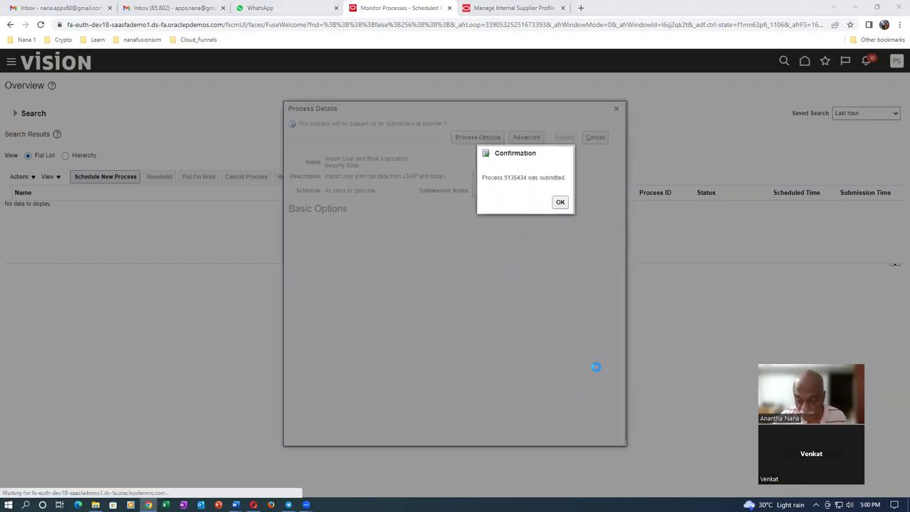
pyautogui.click(560, 201)
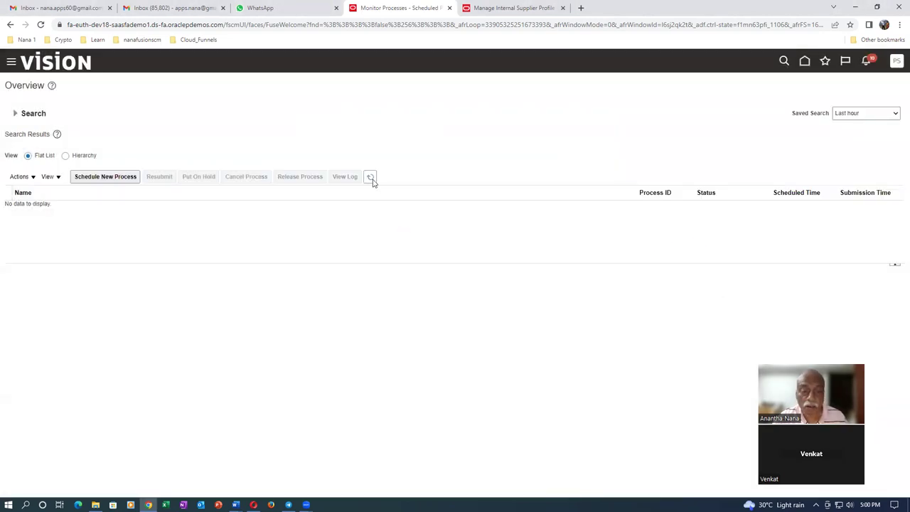
# - Refresh the process list until 5135434 shows Running, then return to the Supplier Portal
pyautogui.click(373, 181)
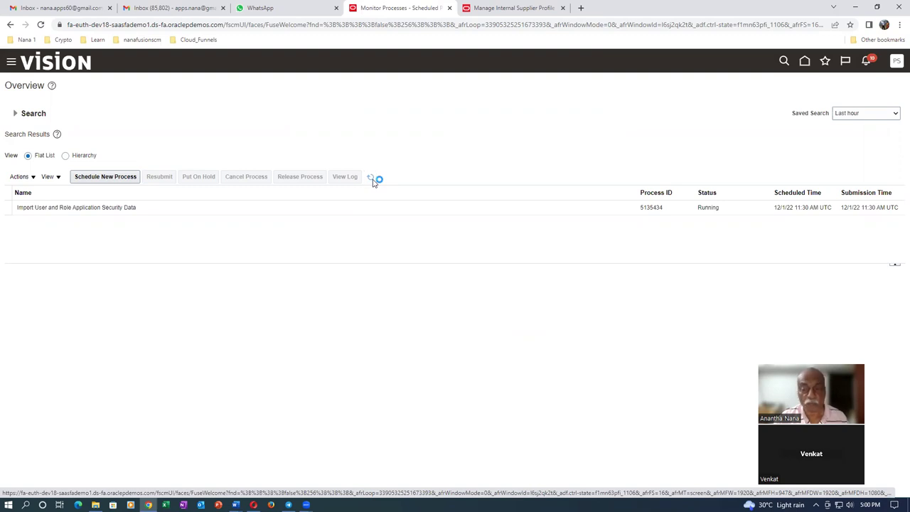
pyautogui.click(373, 182)
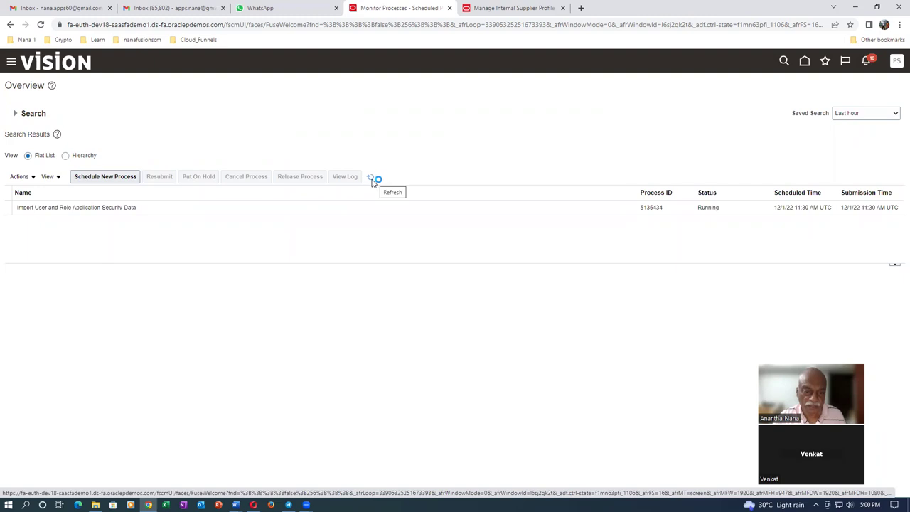
pyautogui.click(372, 182)
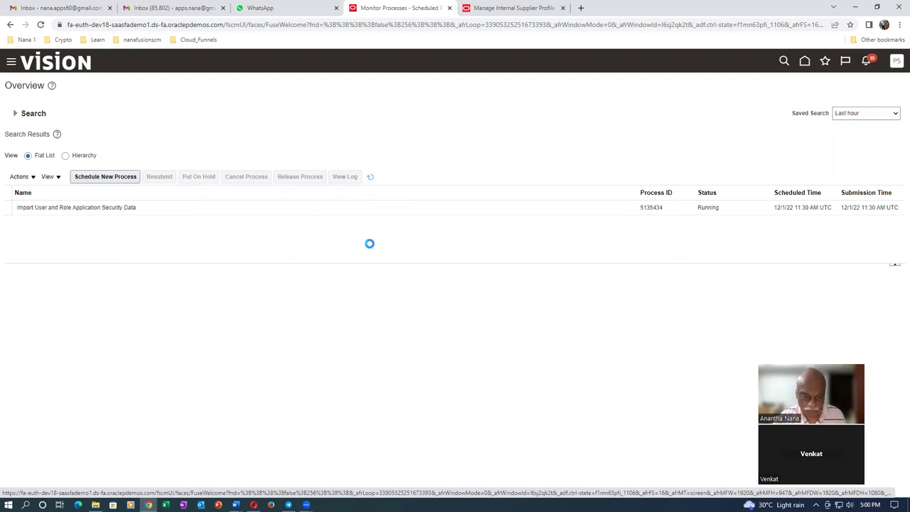
pyautogui.click(253, 504)
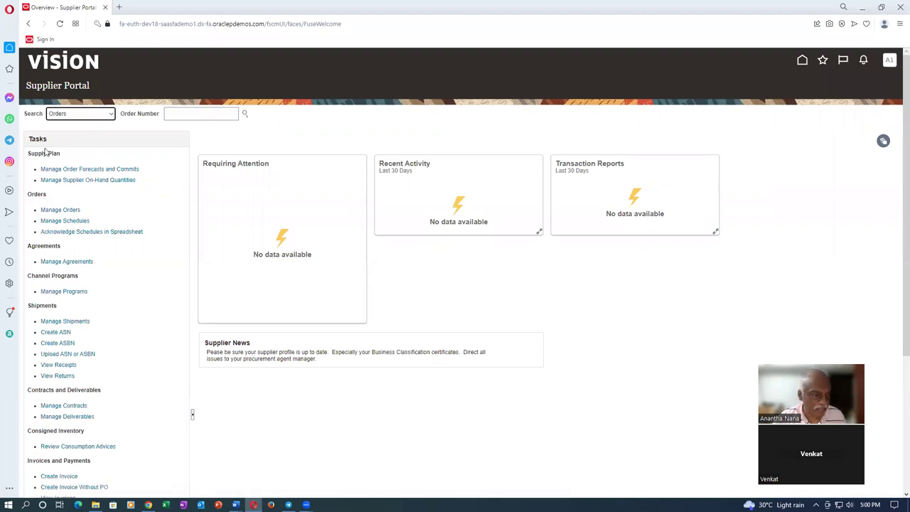
# - Sign out and sign back in as the supplier user, then bring up the VMI_Replenishment document
pyautogui.click(890, 62)
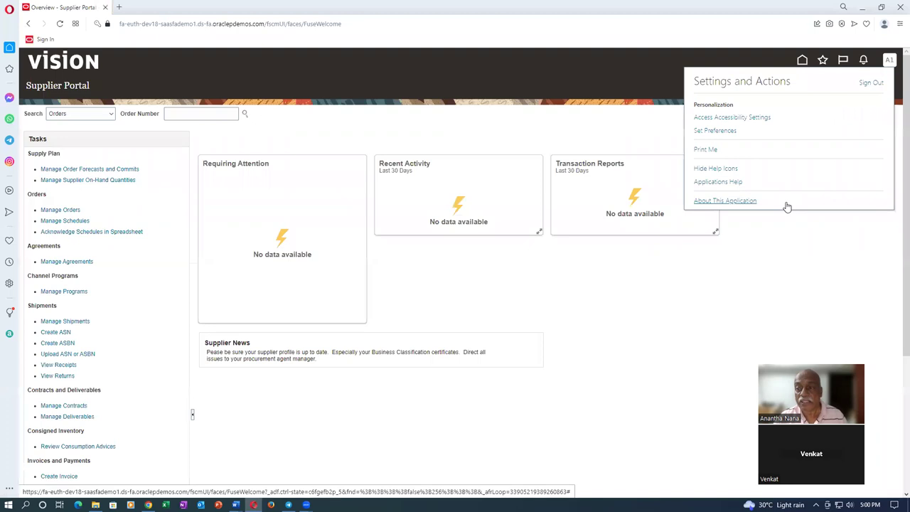
pyautogui.click(868, 84)
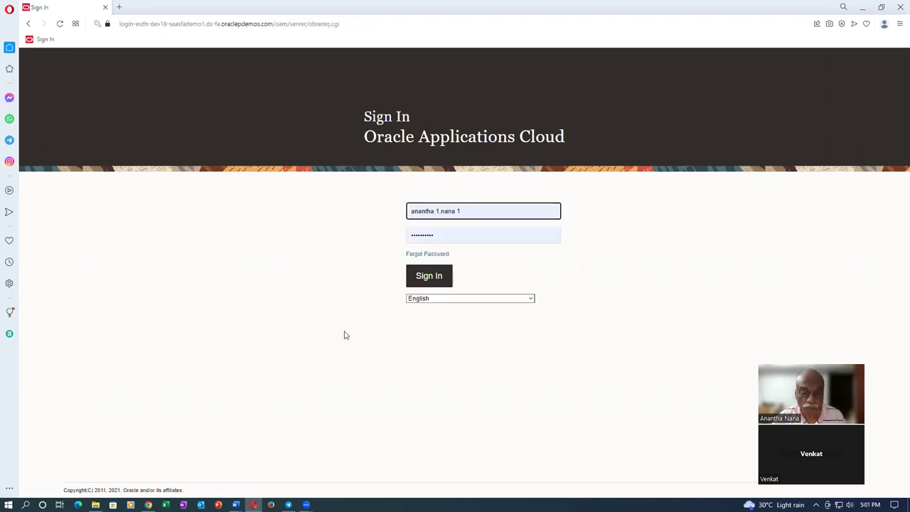
pyautogui.click(426, 284)
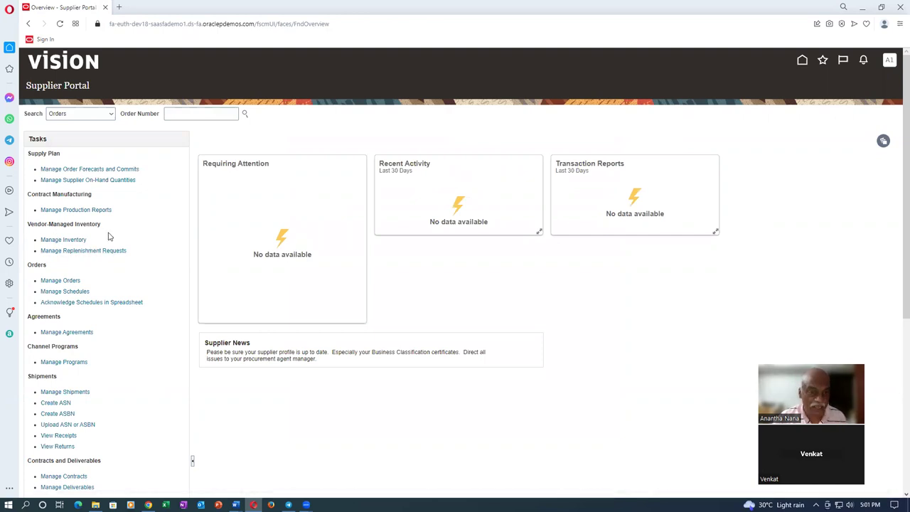
pyautogui.hotkey('alt', 'Tab')
pyautogui.hotkey('alt', 'Tab')
pyautogui.hotkey('alt', 'Tab')
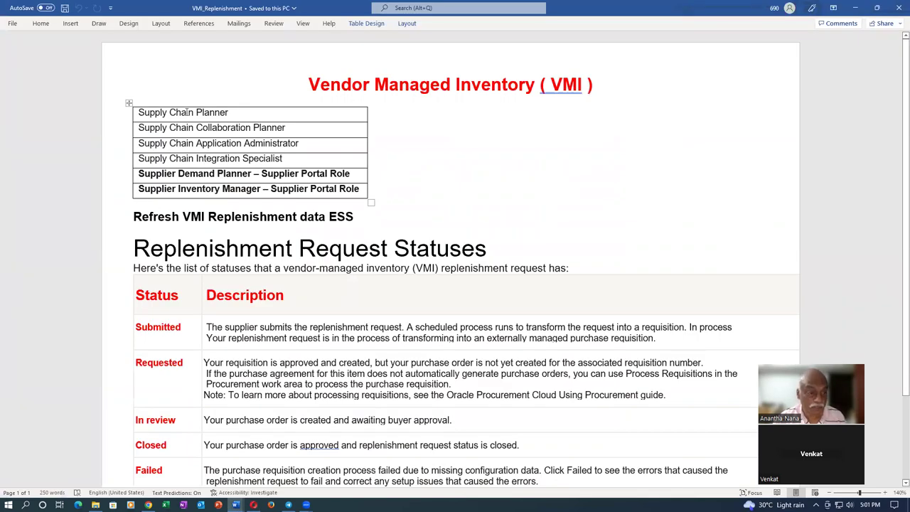
# - Select the supply chain role rows in the VMI table, then go back to Monitor Processes
pyautogui.moveTo(189, 114); pyautogui.dragTo(210, 162)
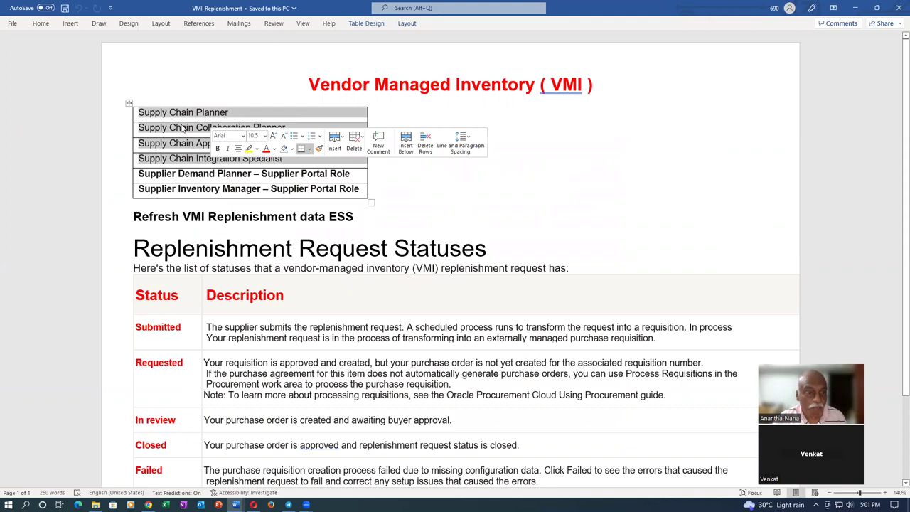
pyautogui.hotkey('alt', 'Tab')
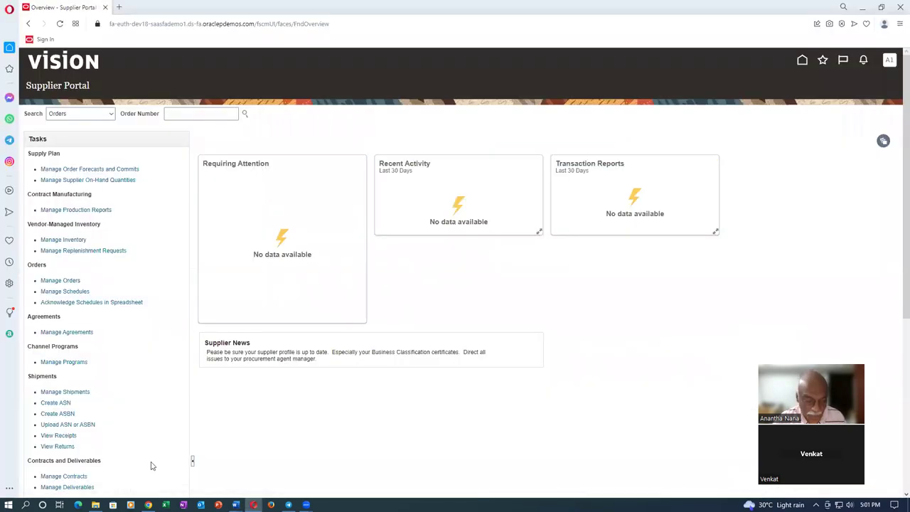
pyautogui.click(148, 505)
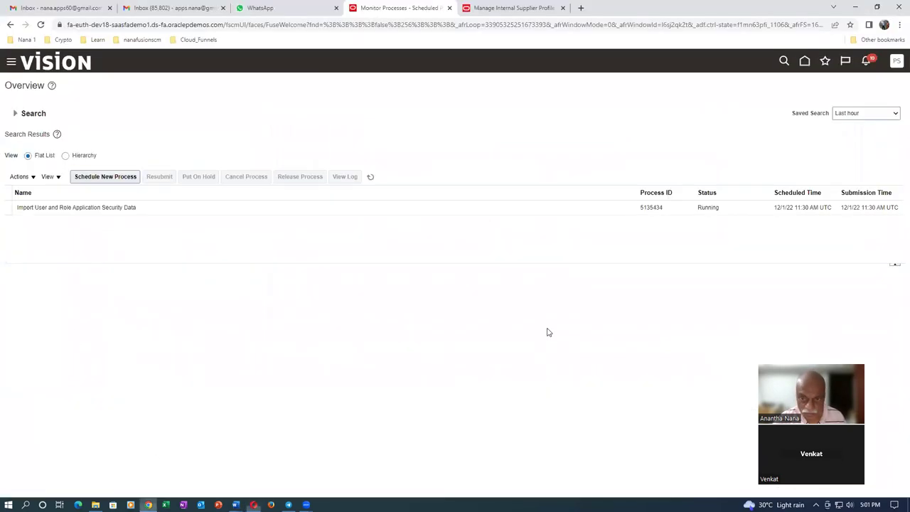
# - Go to the Fusion home page and show the Supply Chain Planning app group
pyautogui.click(804, 61)
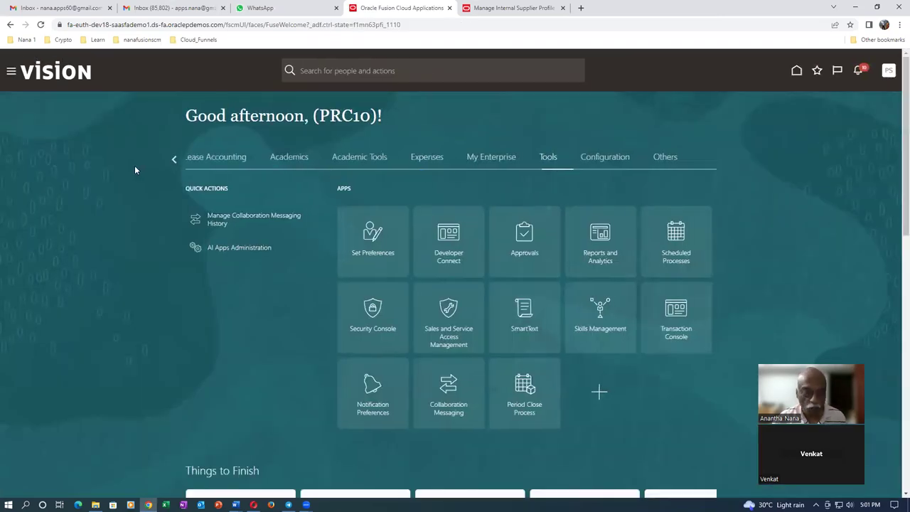
pyautogui.click(172, 158)
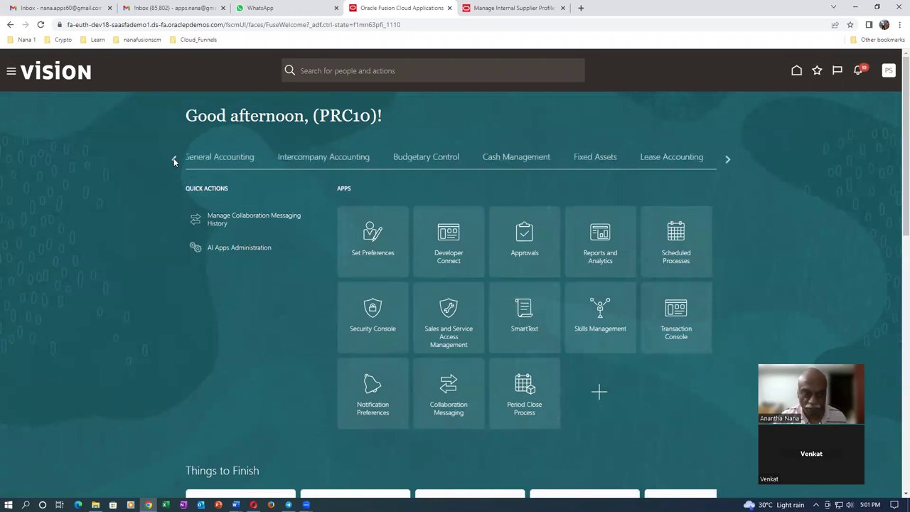
pyautogui.click(174, 158)
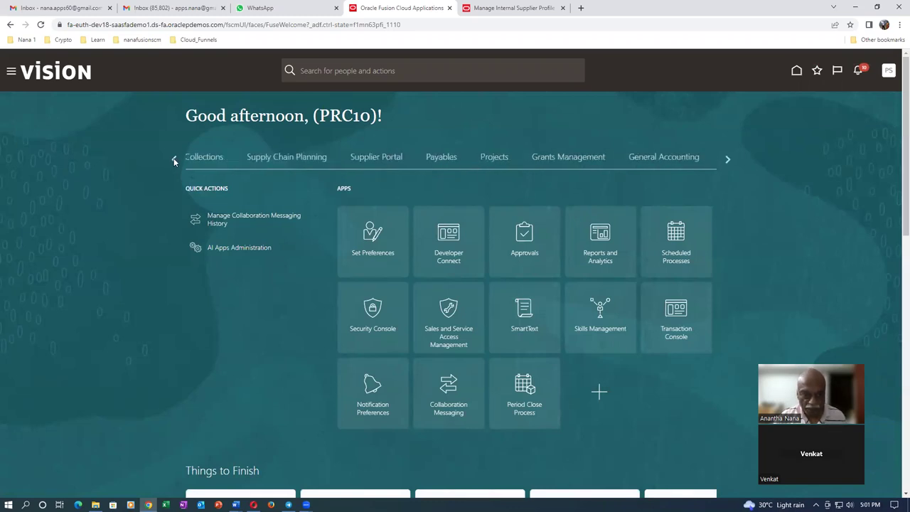
pyautogui.click(277, 159)
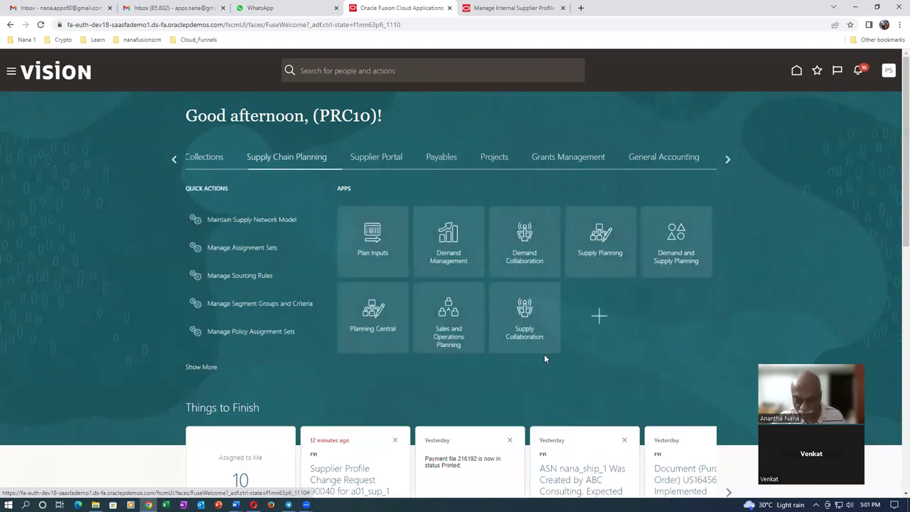
# - Compare the Supply Chain Planning apps with the VMI_Replenishment notes in Word
pyautogui.hotkey('alt', 'Tab')
pyautogui.press('Tab')
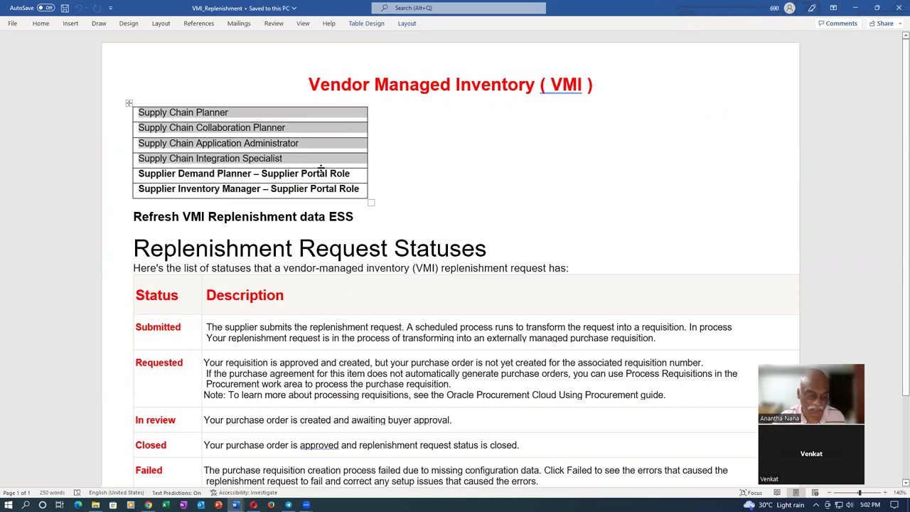
pyautogui.hotkey('alt', 'Tab')
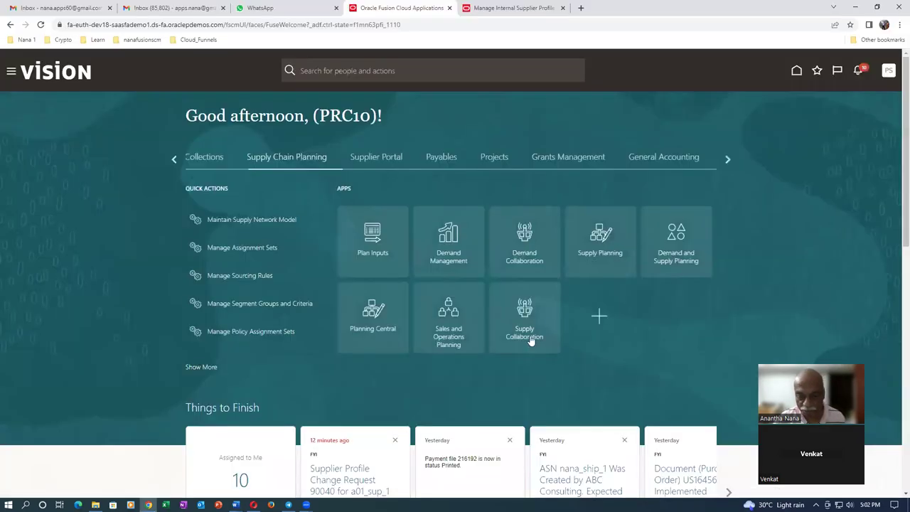
pyautogui.hotkey('alt', 'Tab')
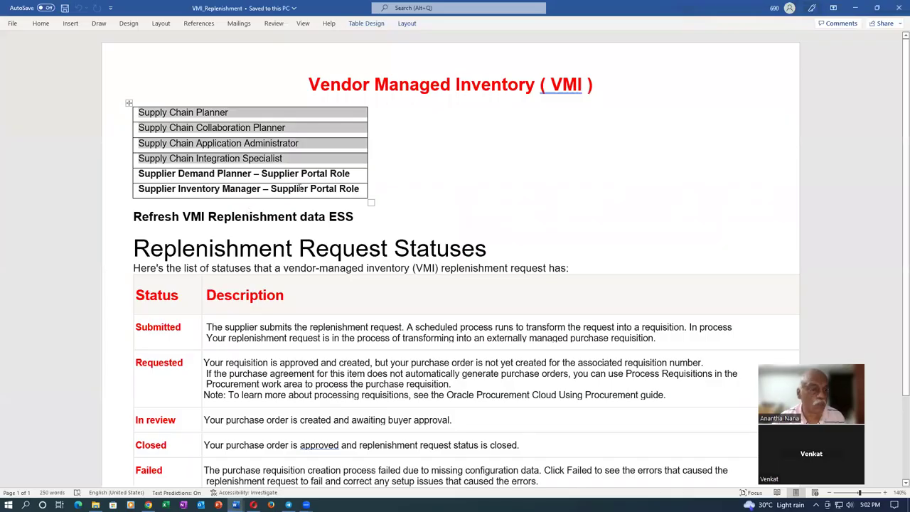
pyautogui.hotkey('alt', 'Tab')
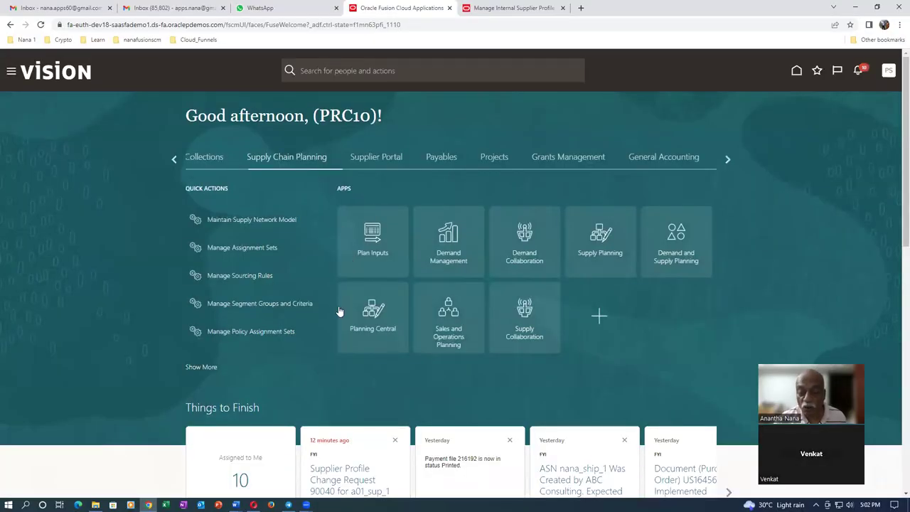